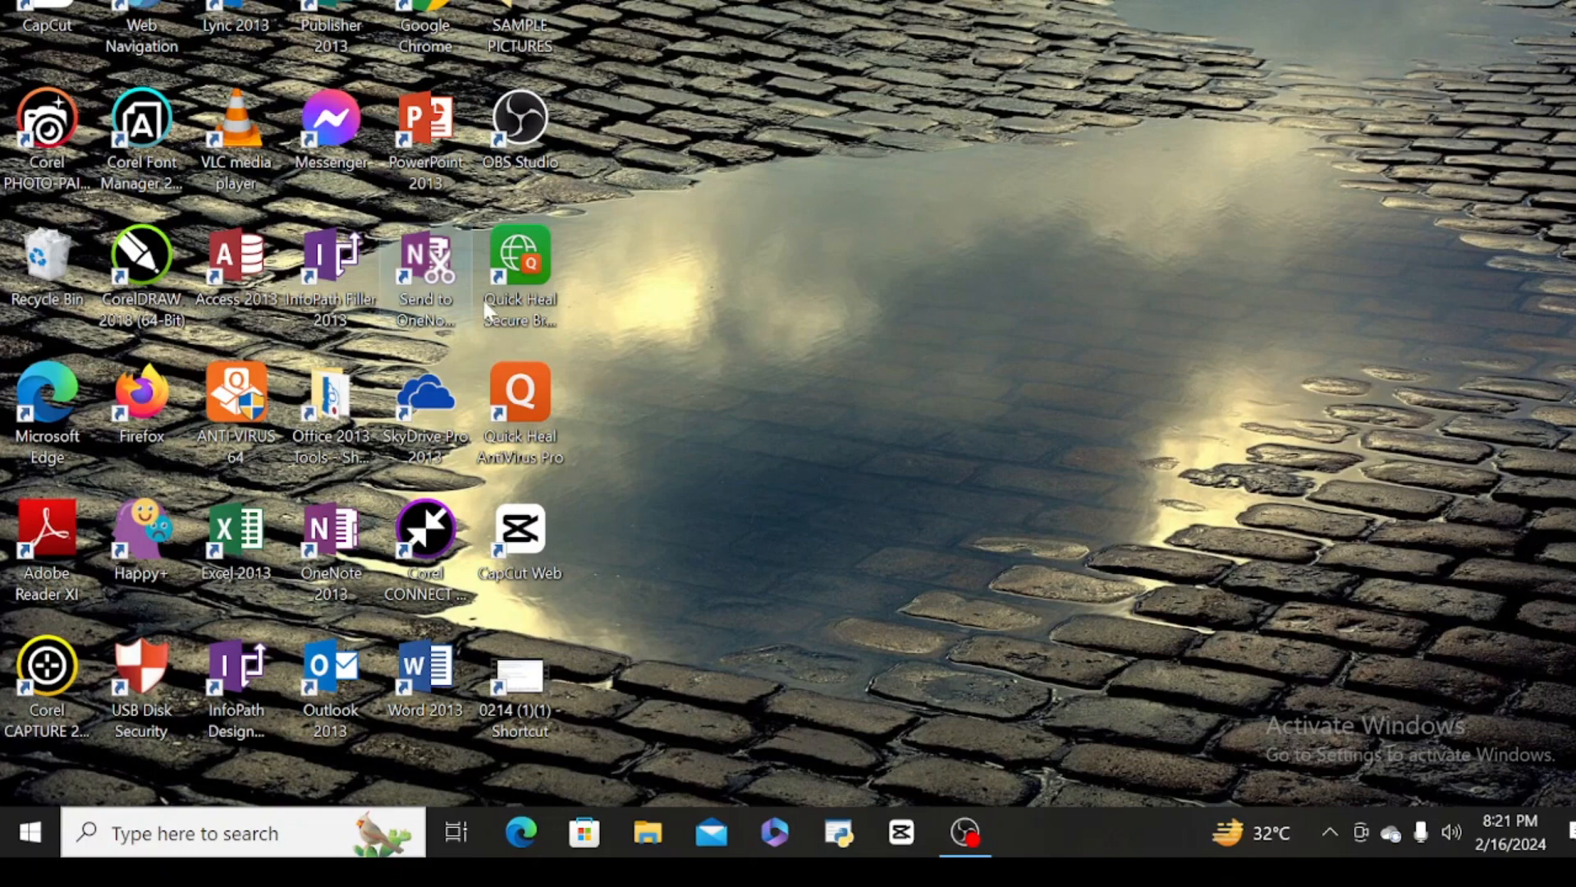
- Launch Google Chrome and open the Canva home page
double_click(425, 6)
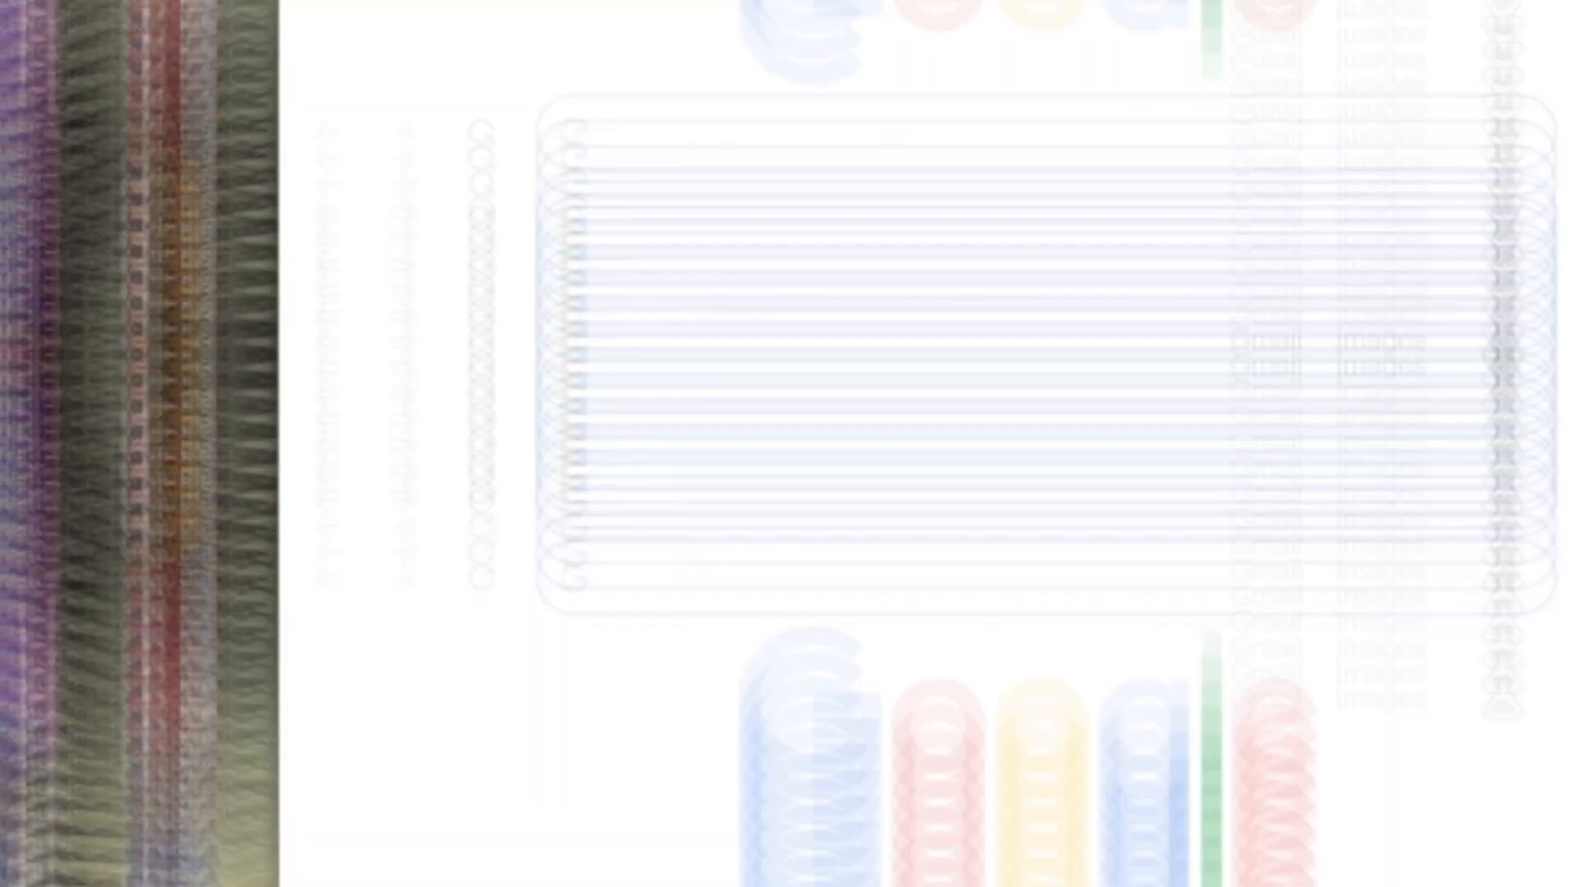
key("super+Up")
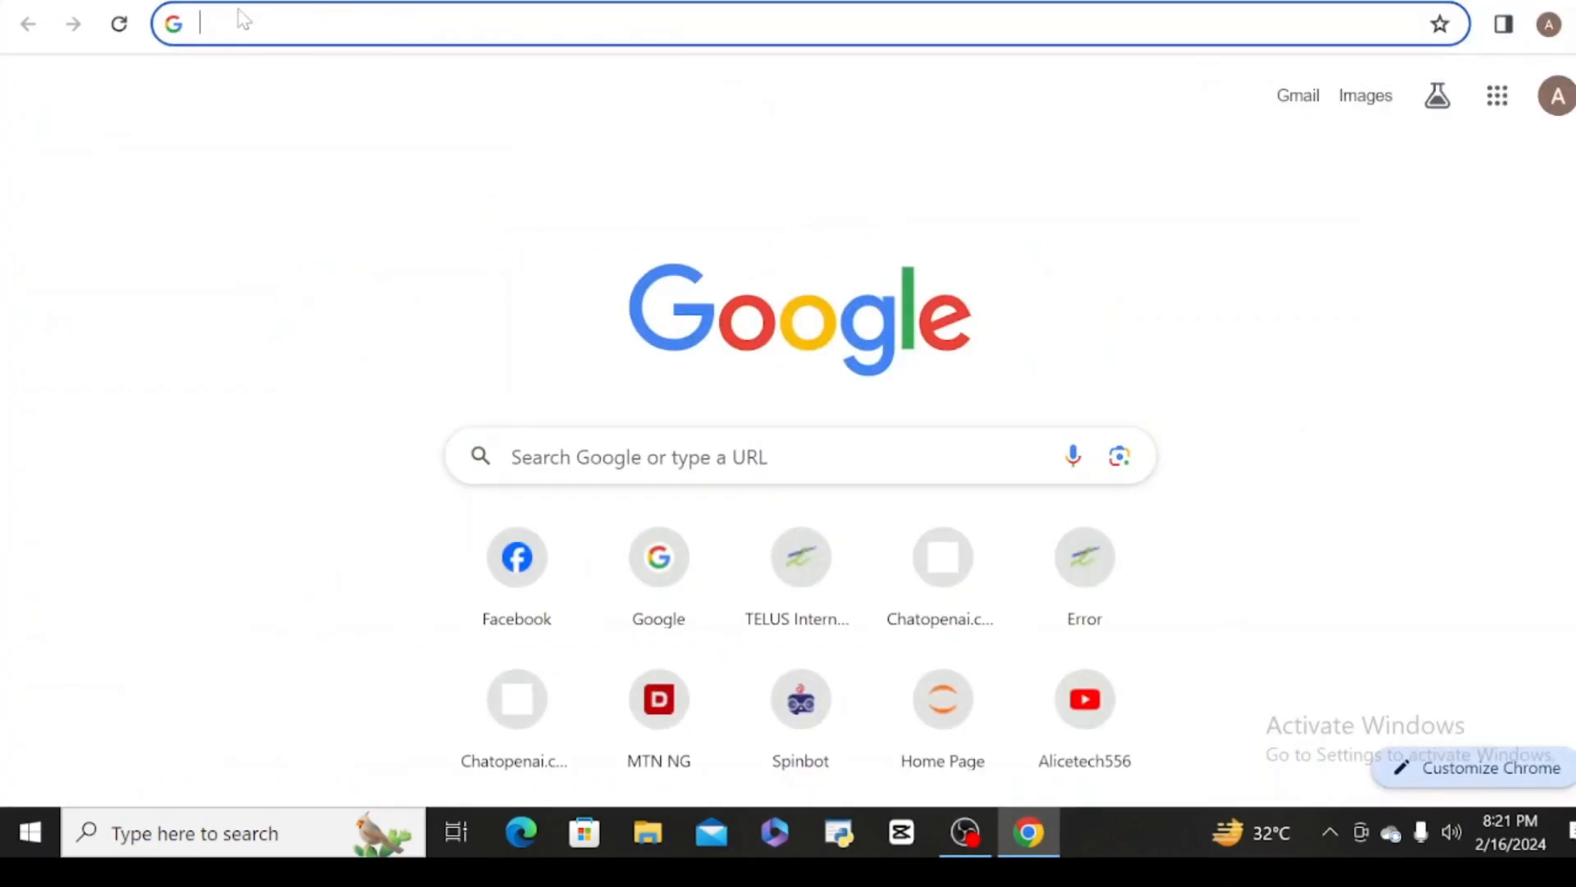
left_click(246, 23)
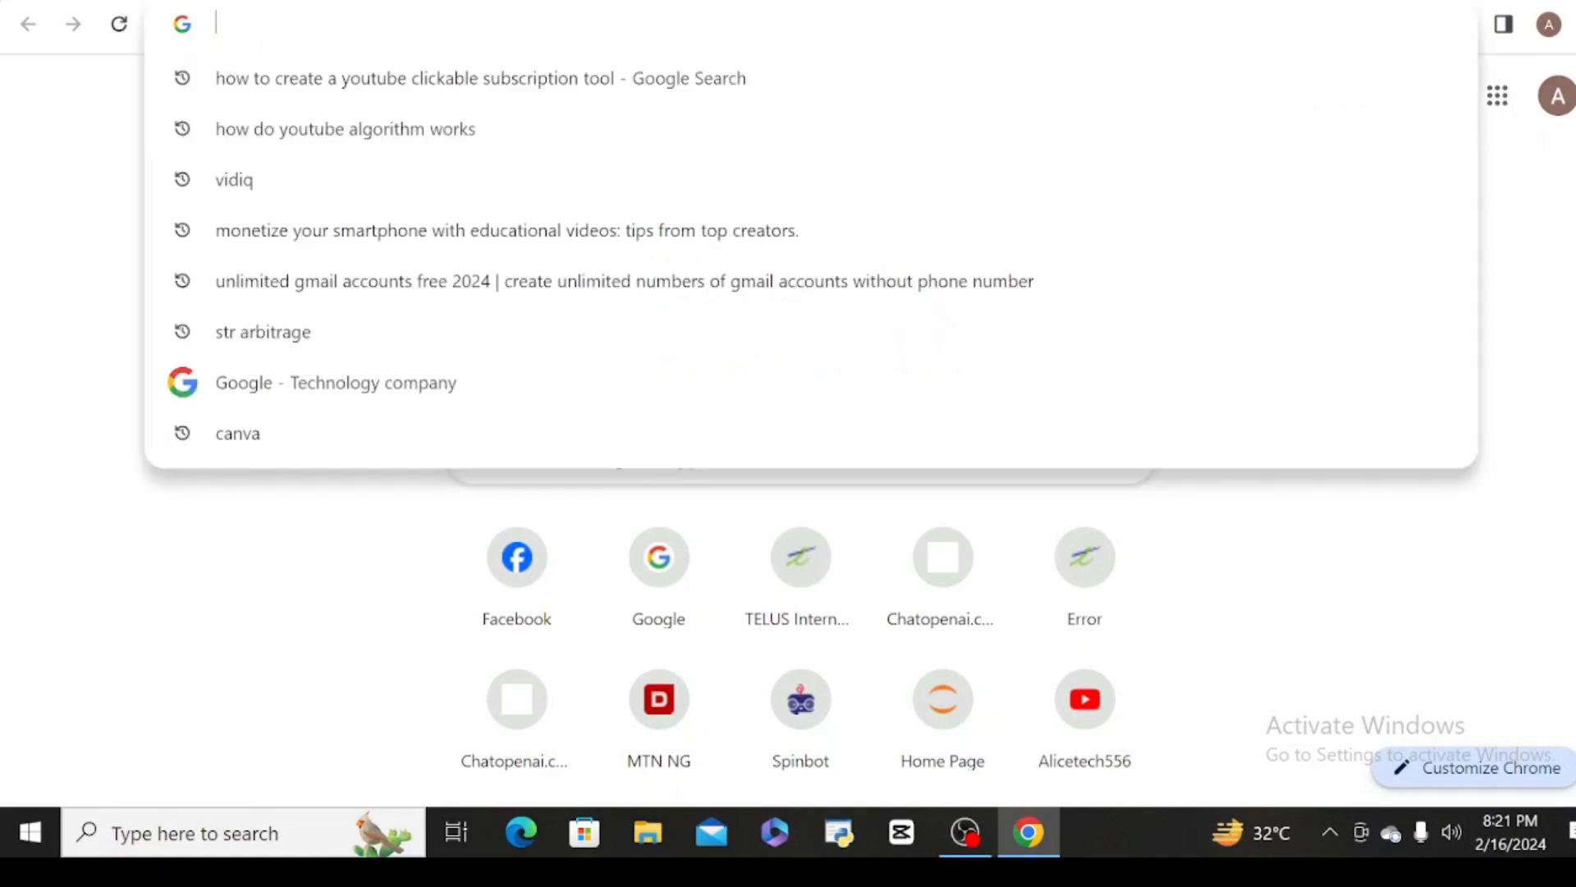
type("can")
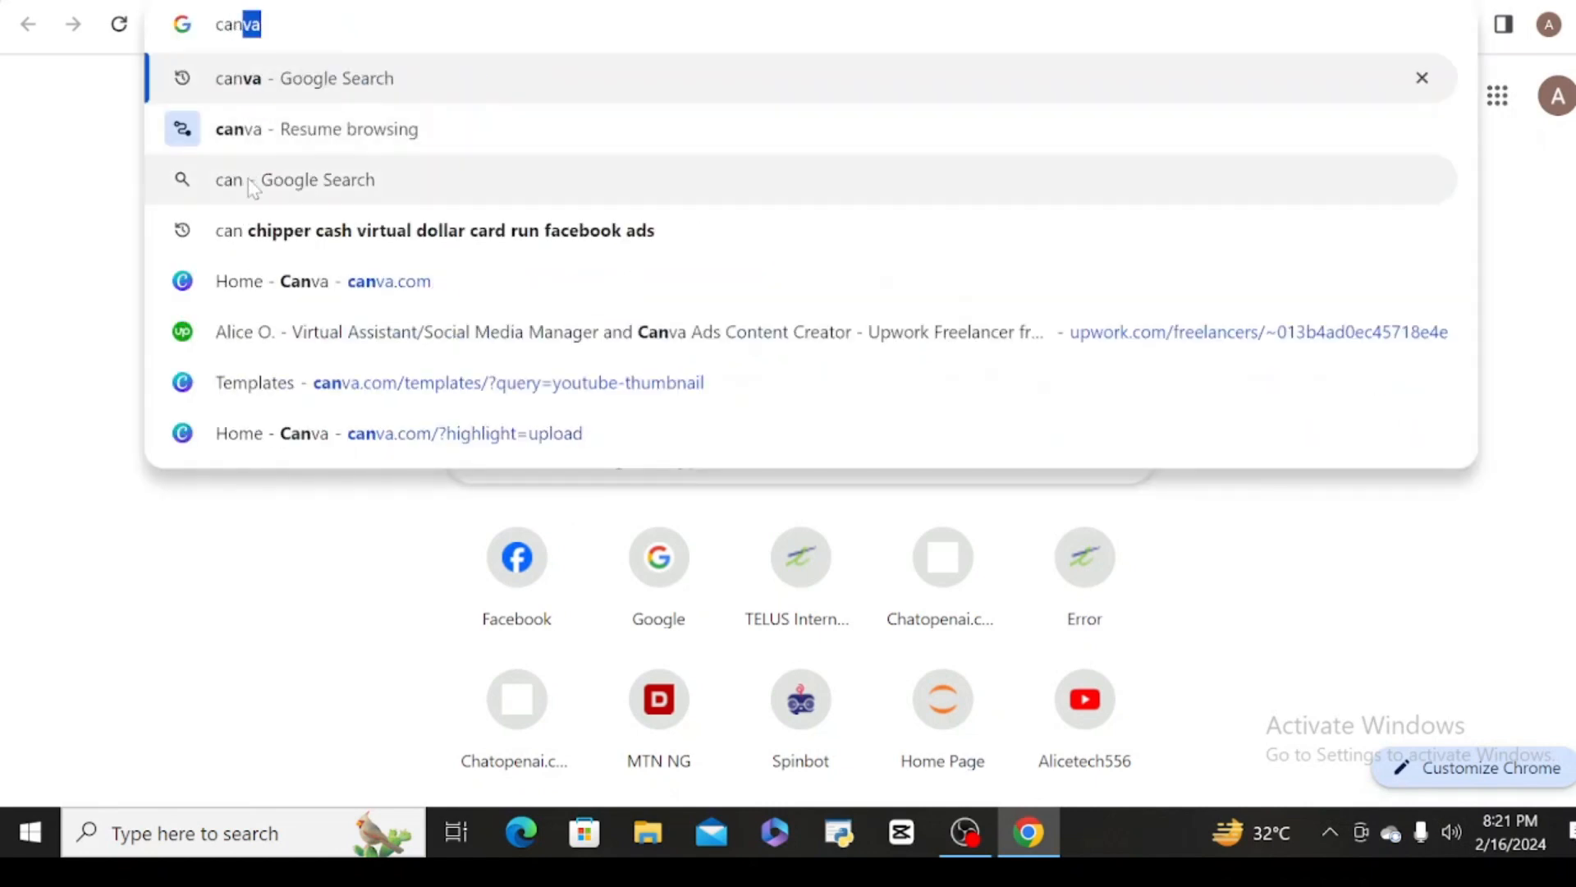
left_click(297, 287)
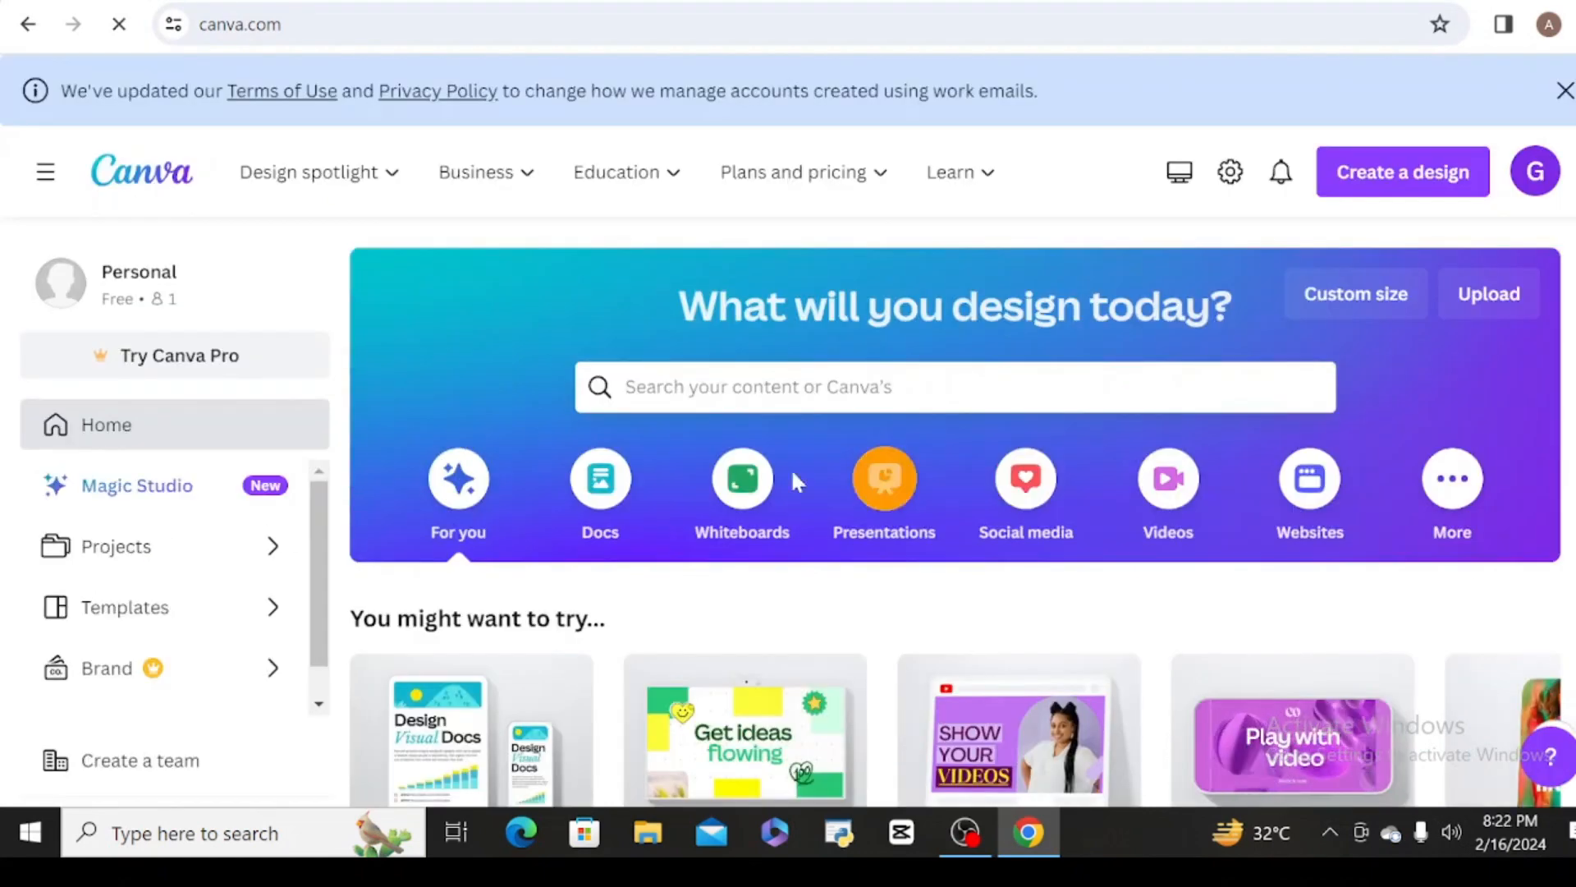
- Search Canva's templates for "youtube symbol" and open the YouTube Ad (Landscape) suggestion
left_click(634, 388)
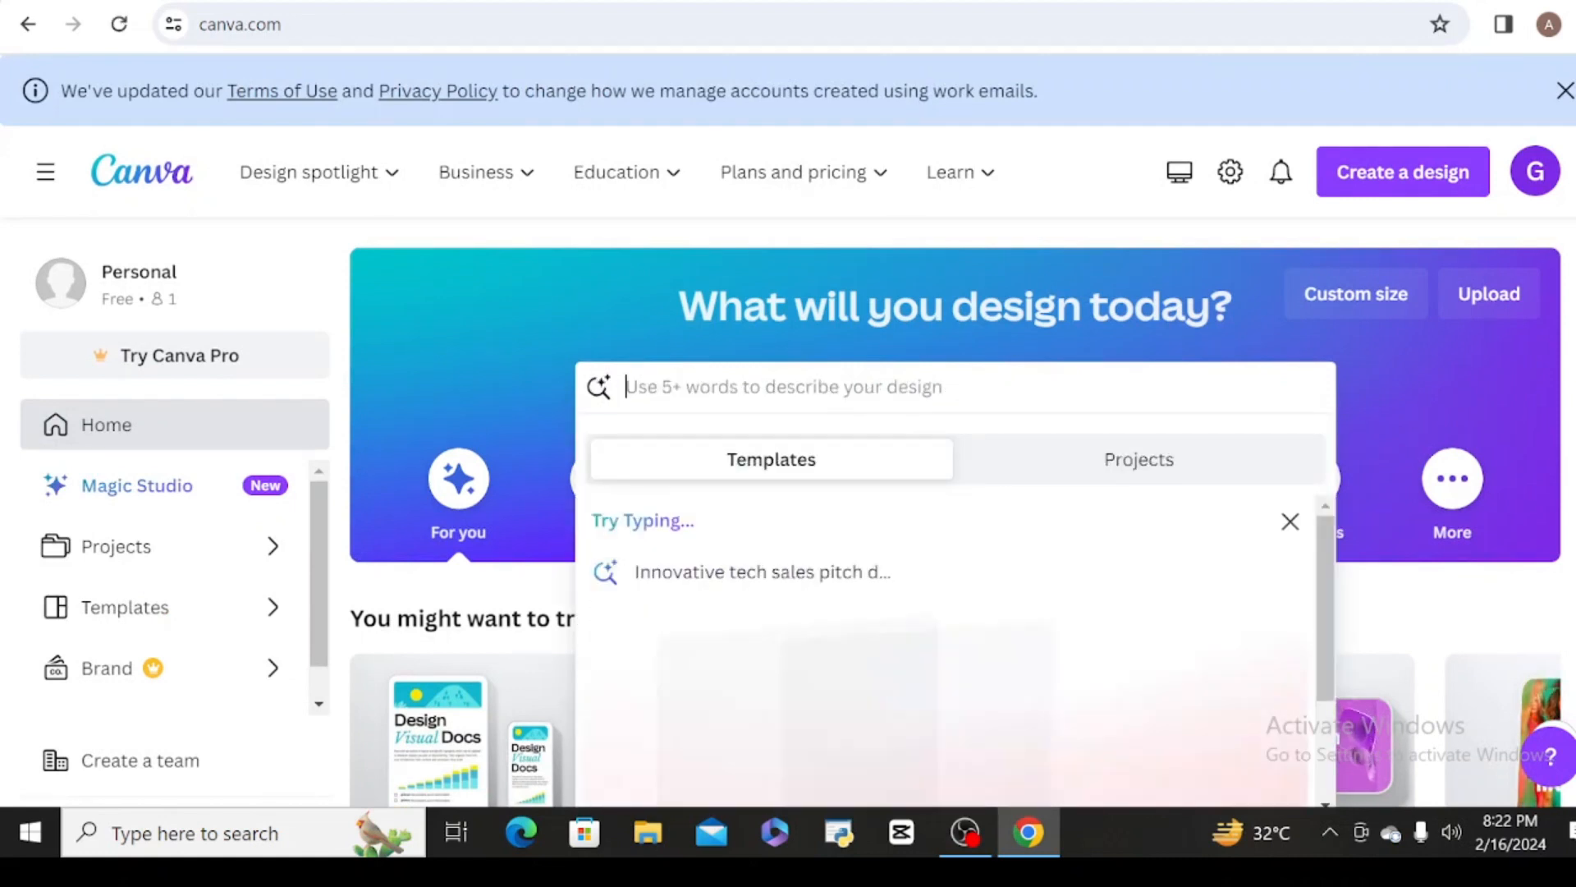
type("sub")
key("BackSpace")
key("BackSpace")
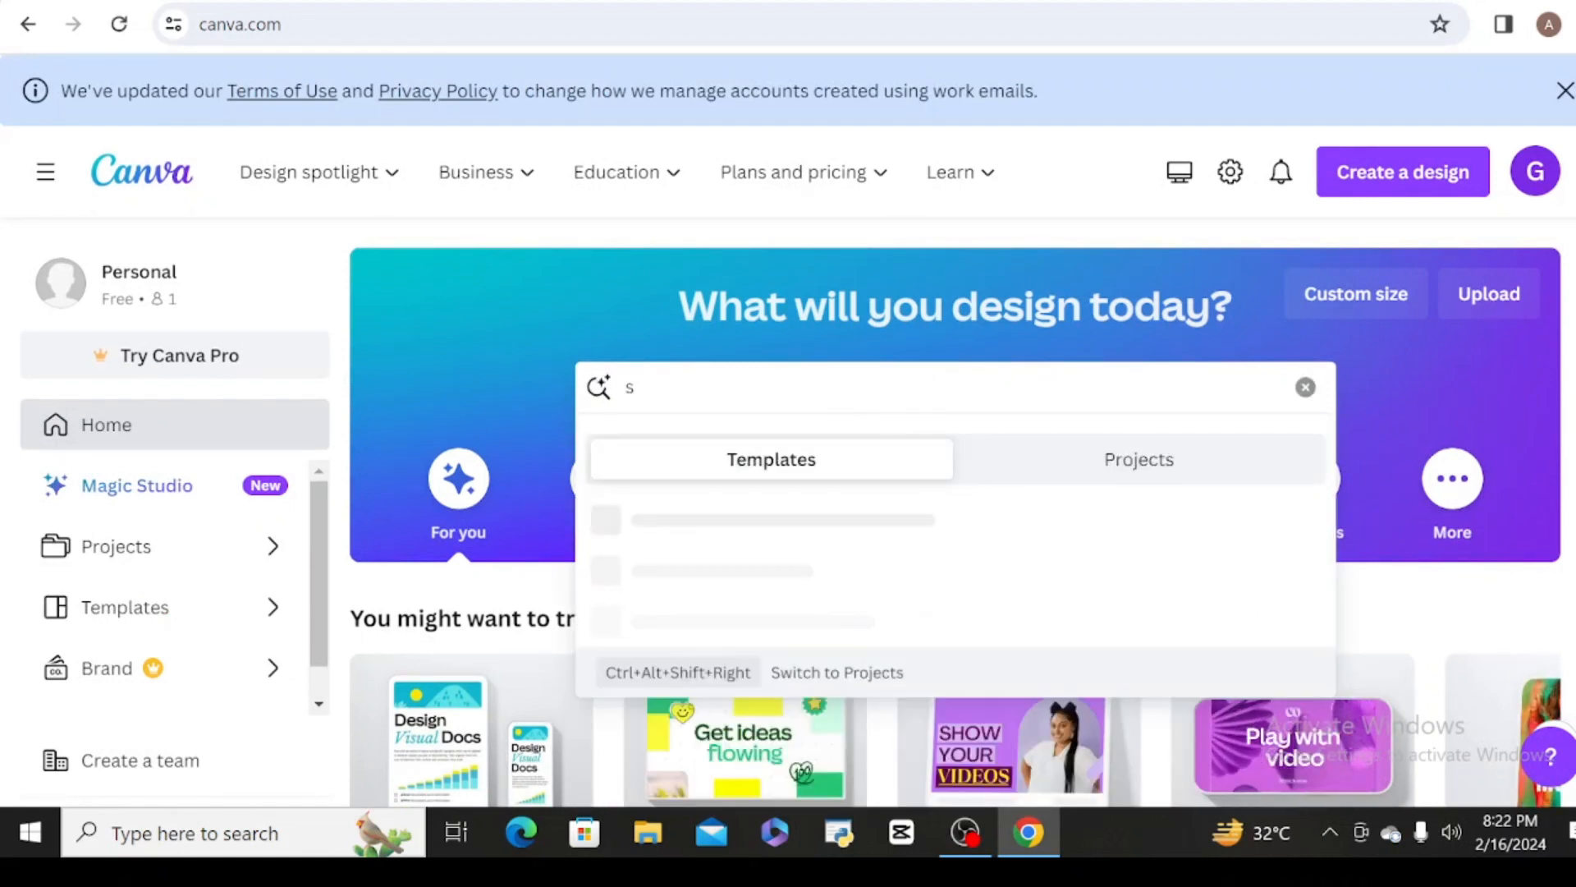
key("BackSpace")
type("youtube")
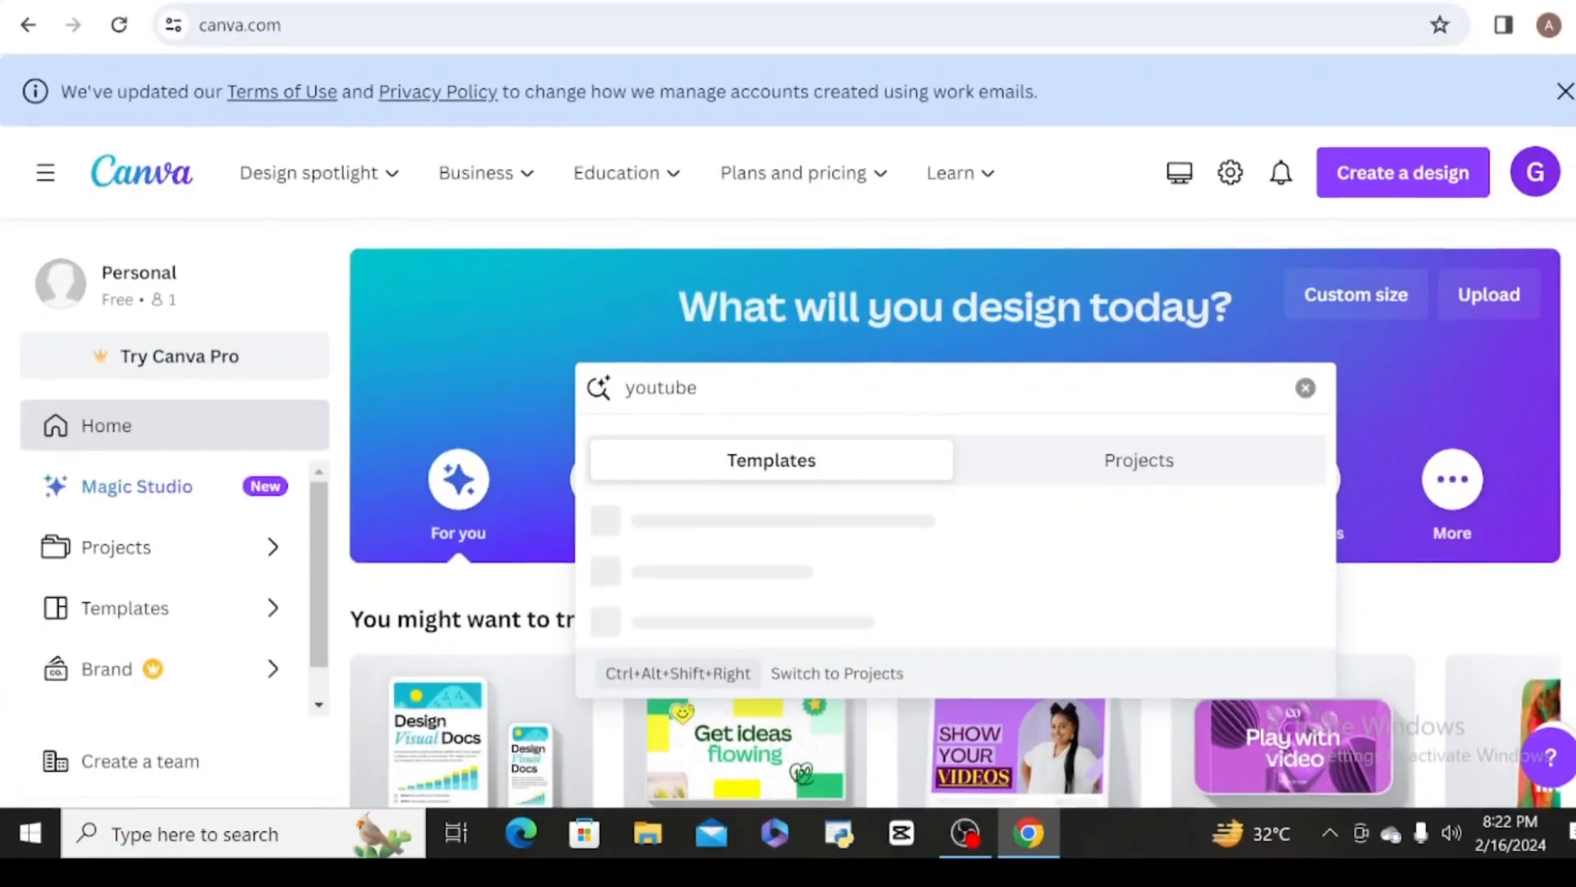
type(" s")
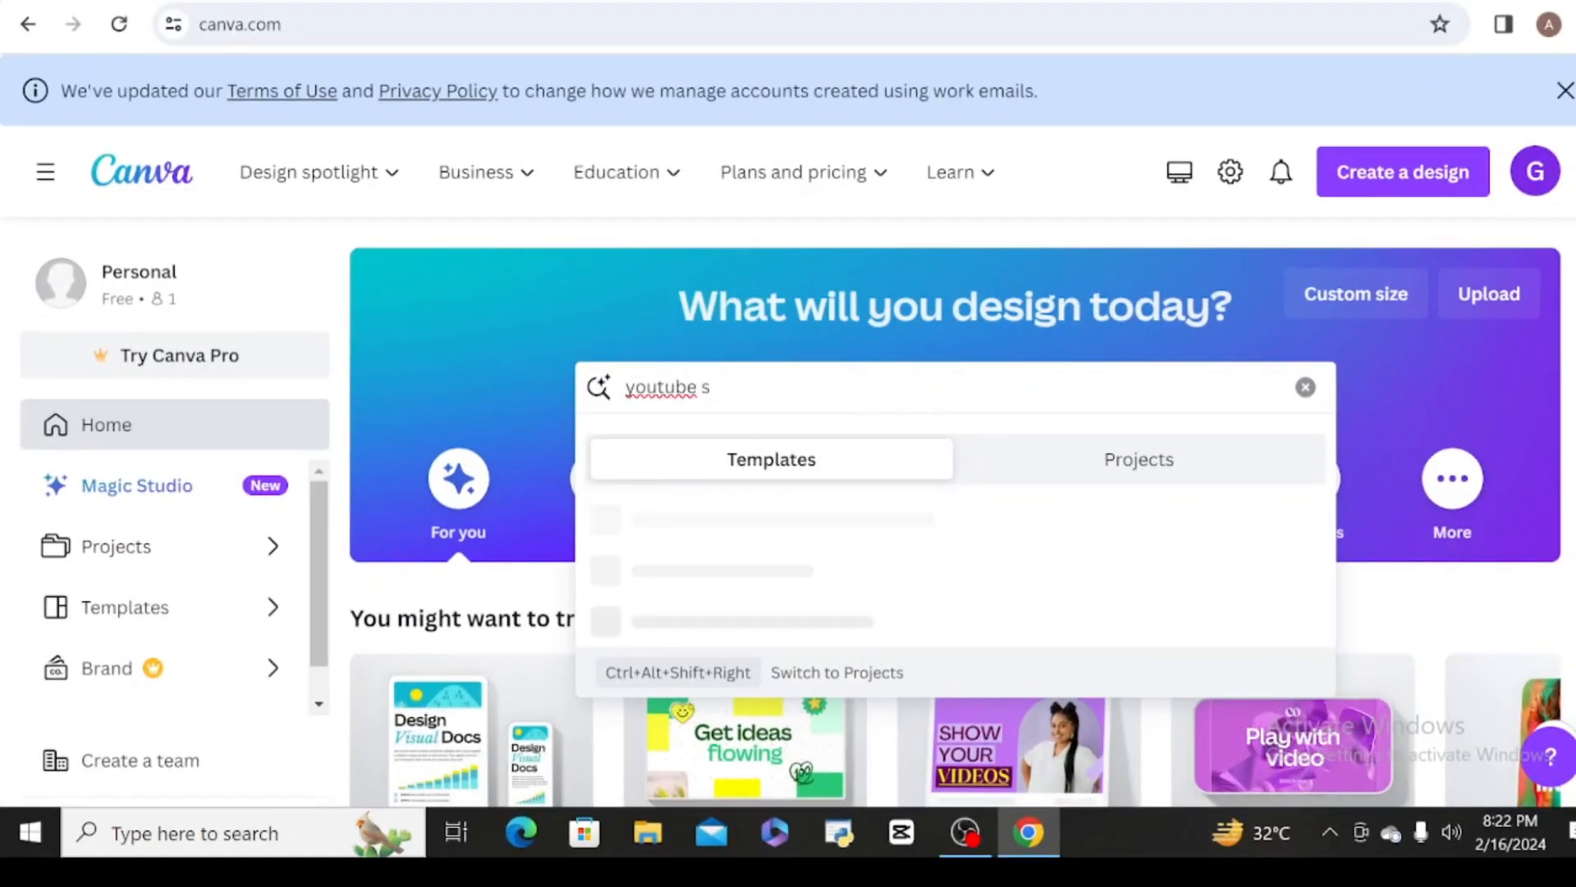
type("ymbol")
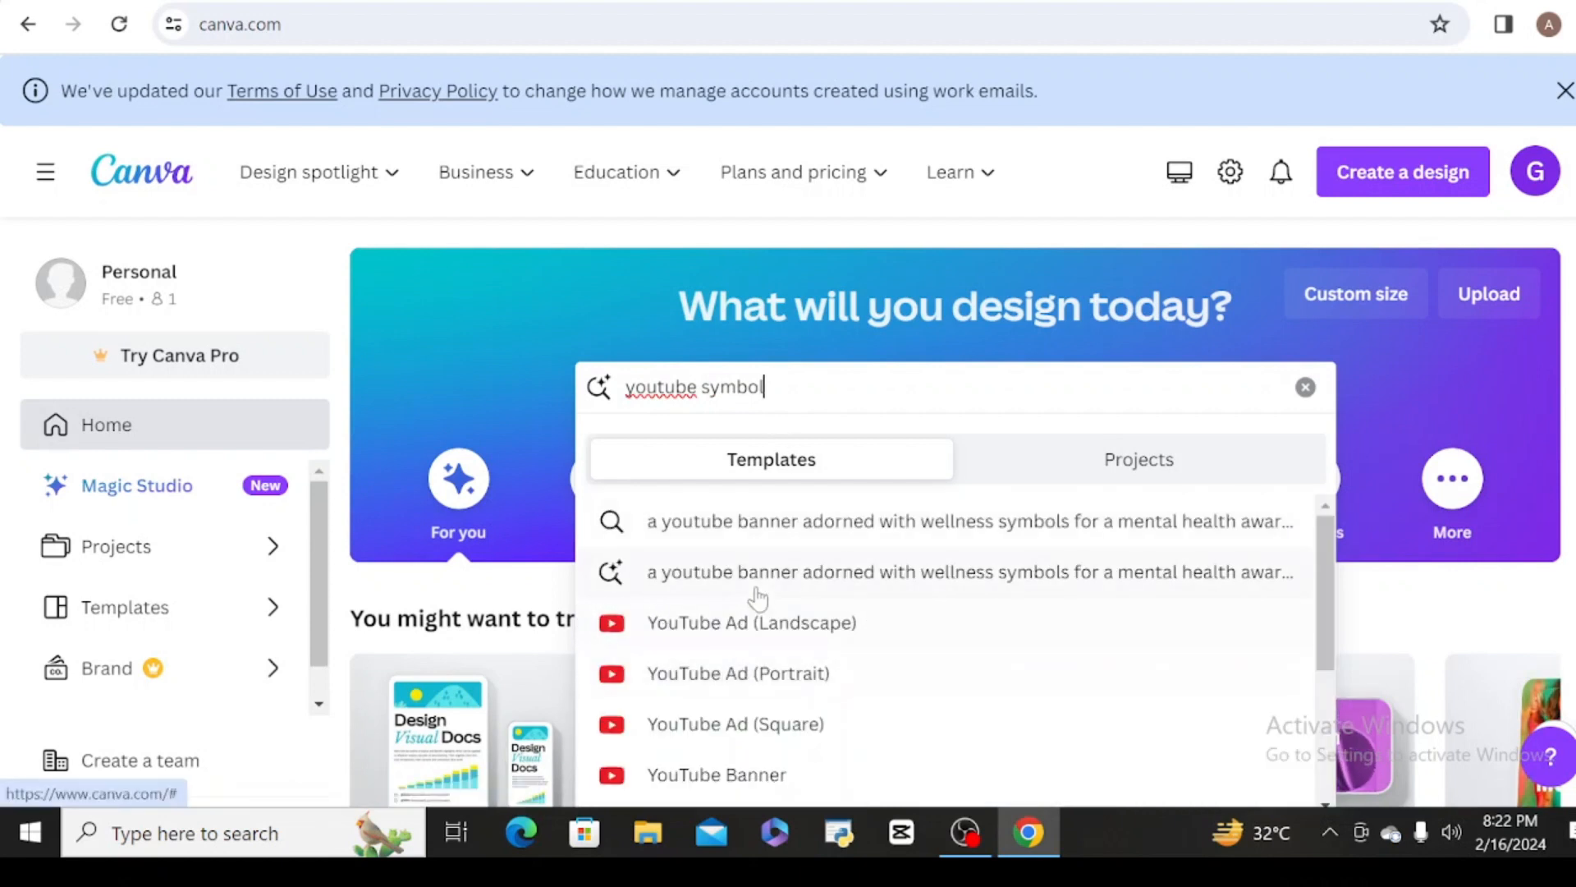
left_click(759, 626)
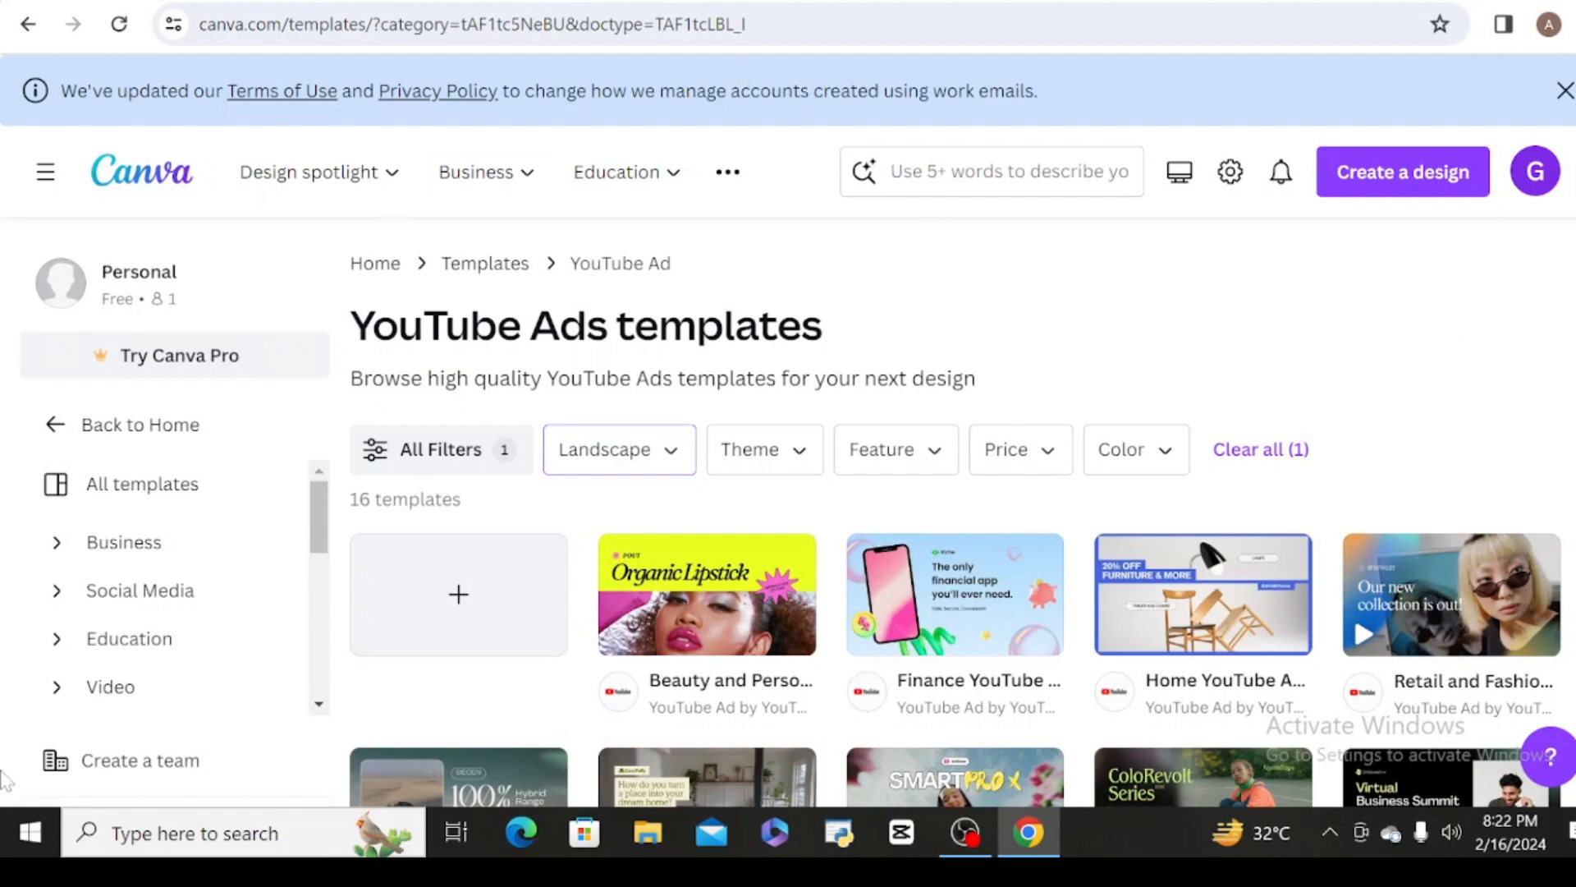
- Show all templates and browse the featured collections, popular topics and the designs inspired by the last design
left_click(141, 496)
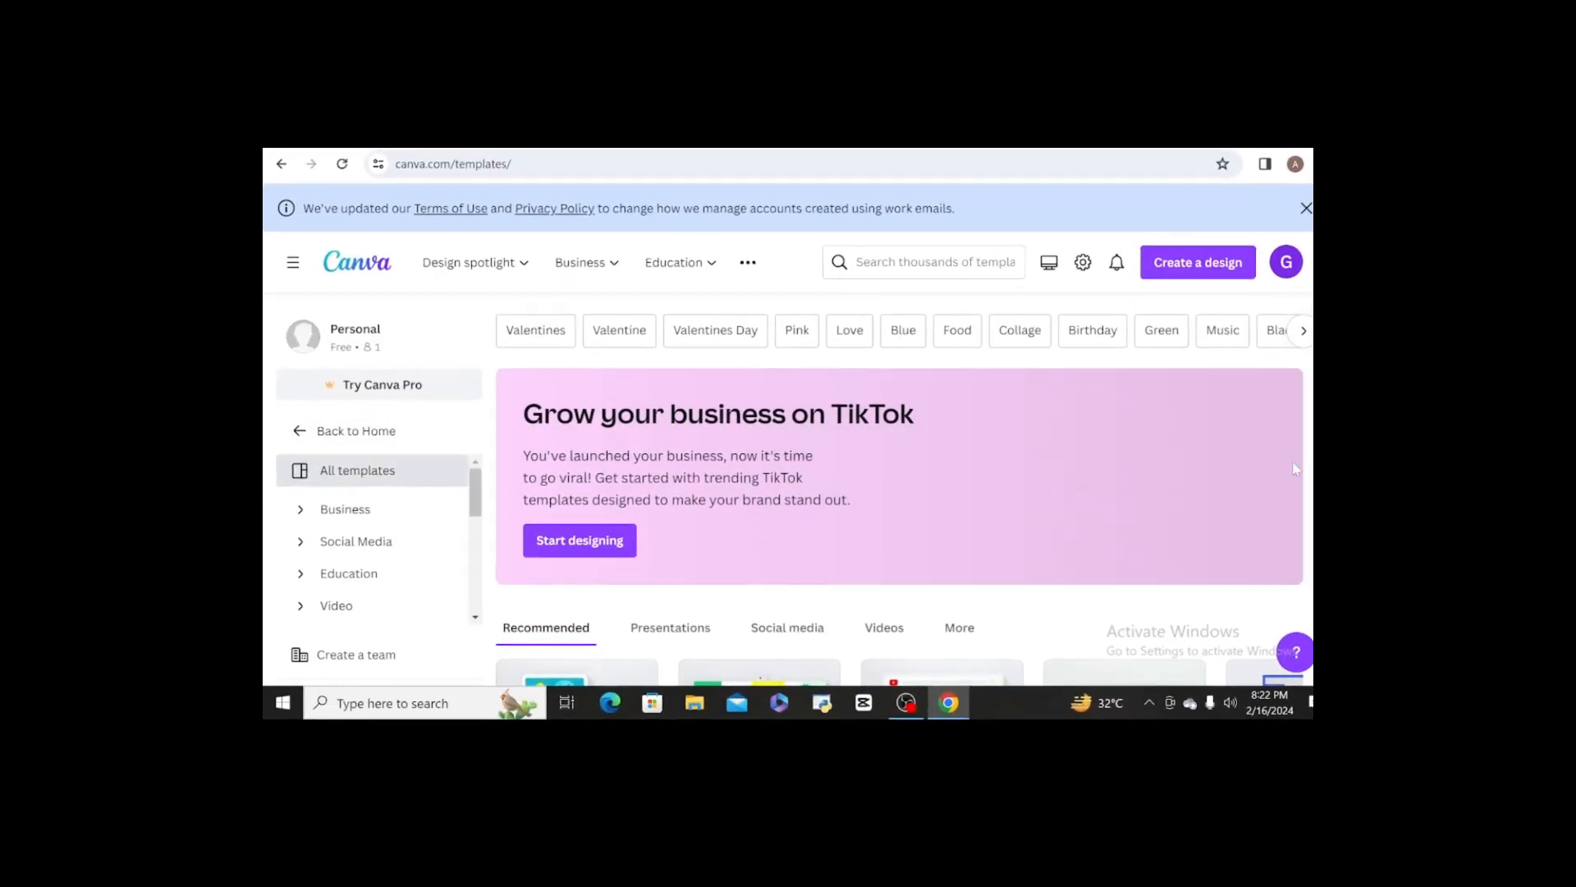
scroll(903, 492, "down", 3)
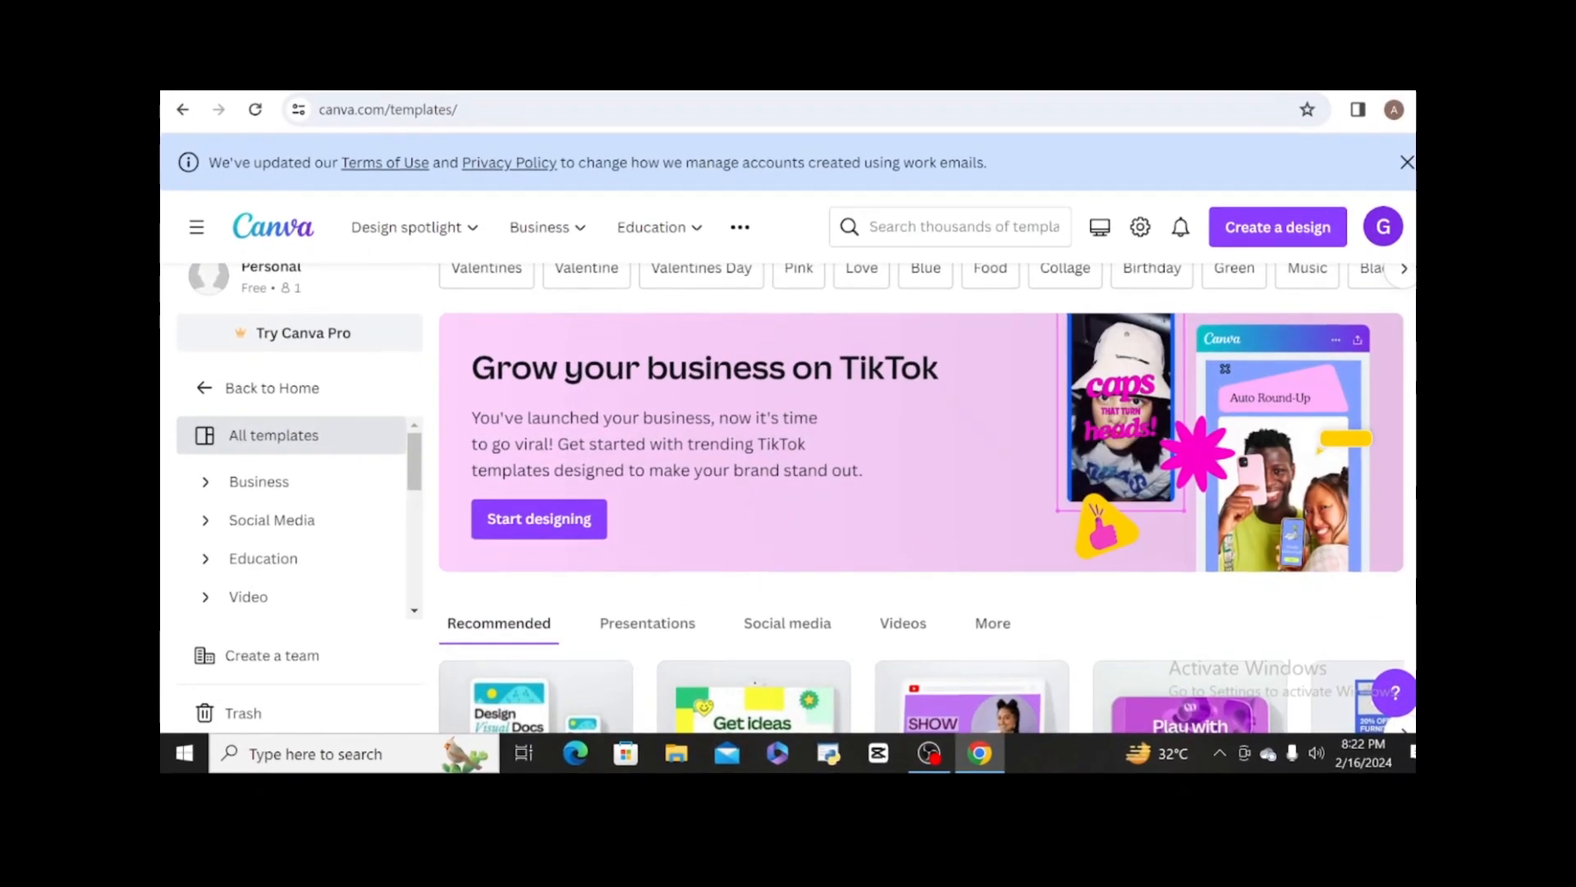
scroll(903, 492, "down", 5)
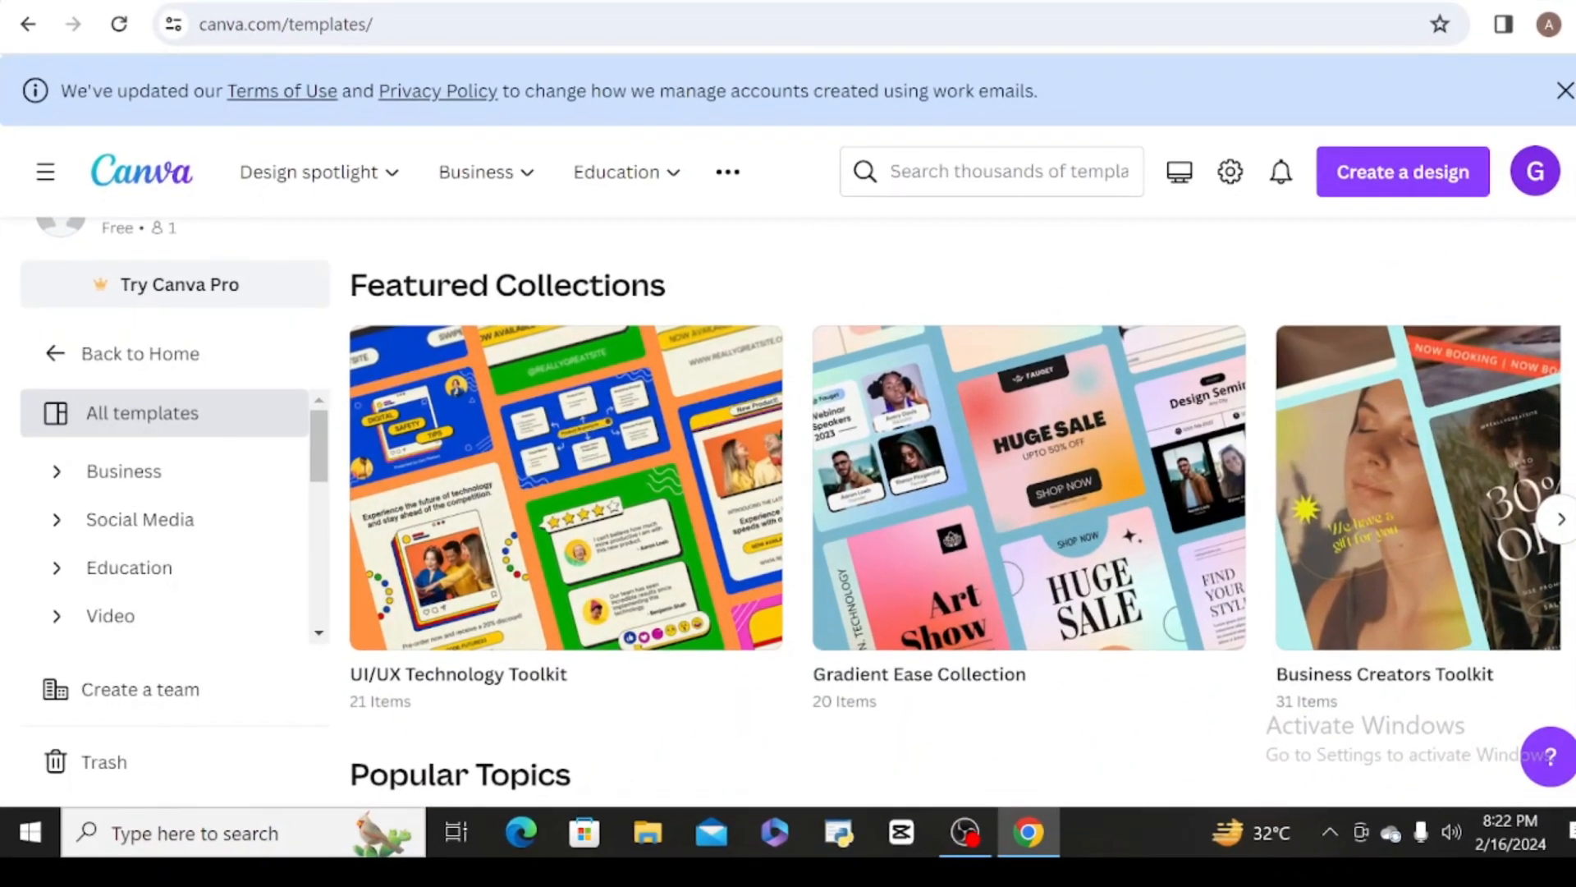
scroll(960, 534, "down", 6)
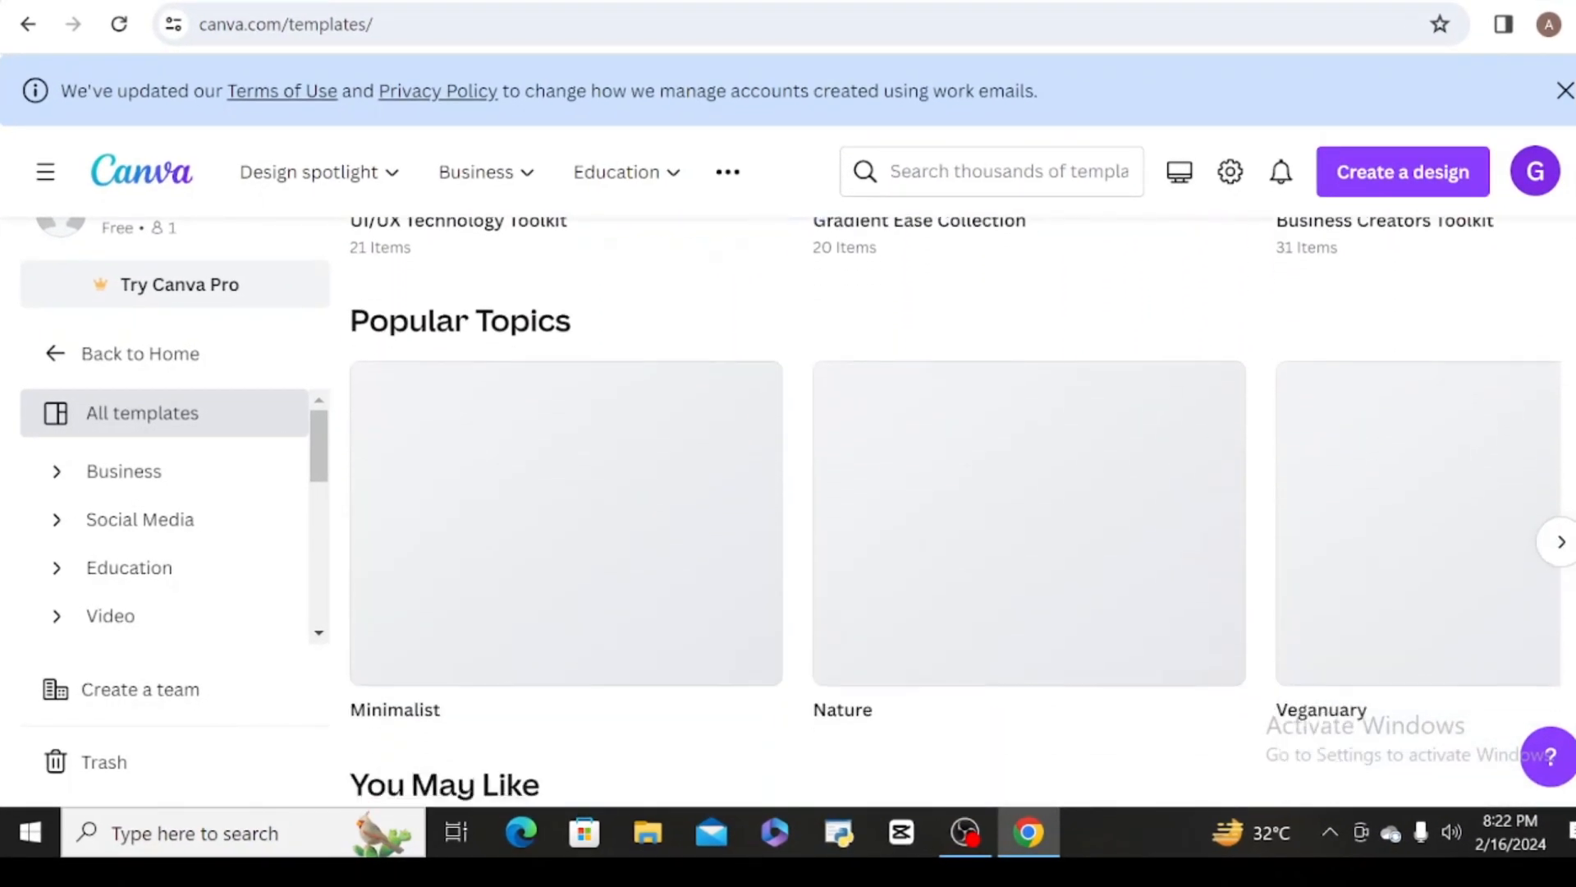
scroll(961, 510, "down", 6)
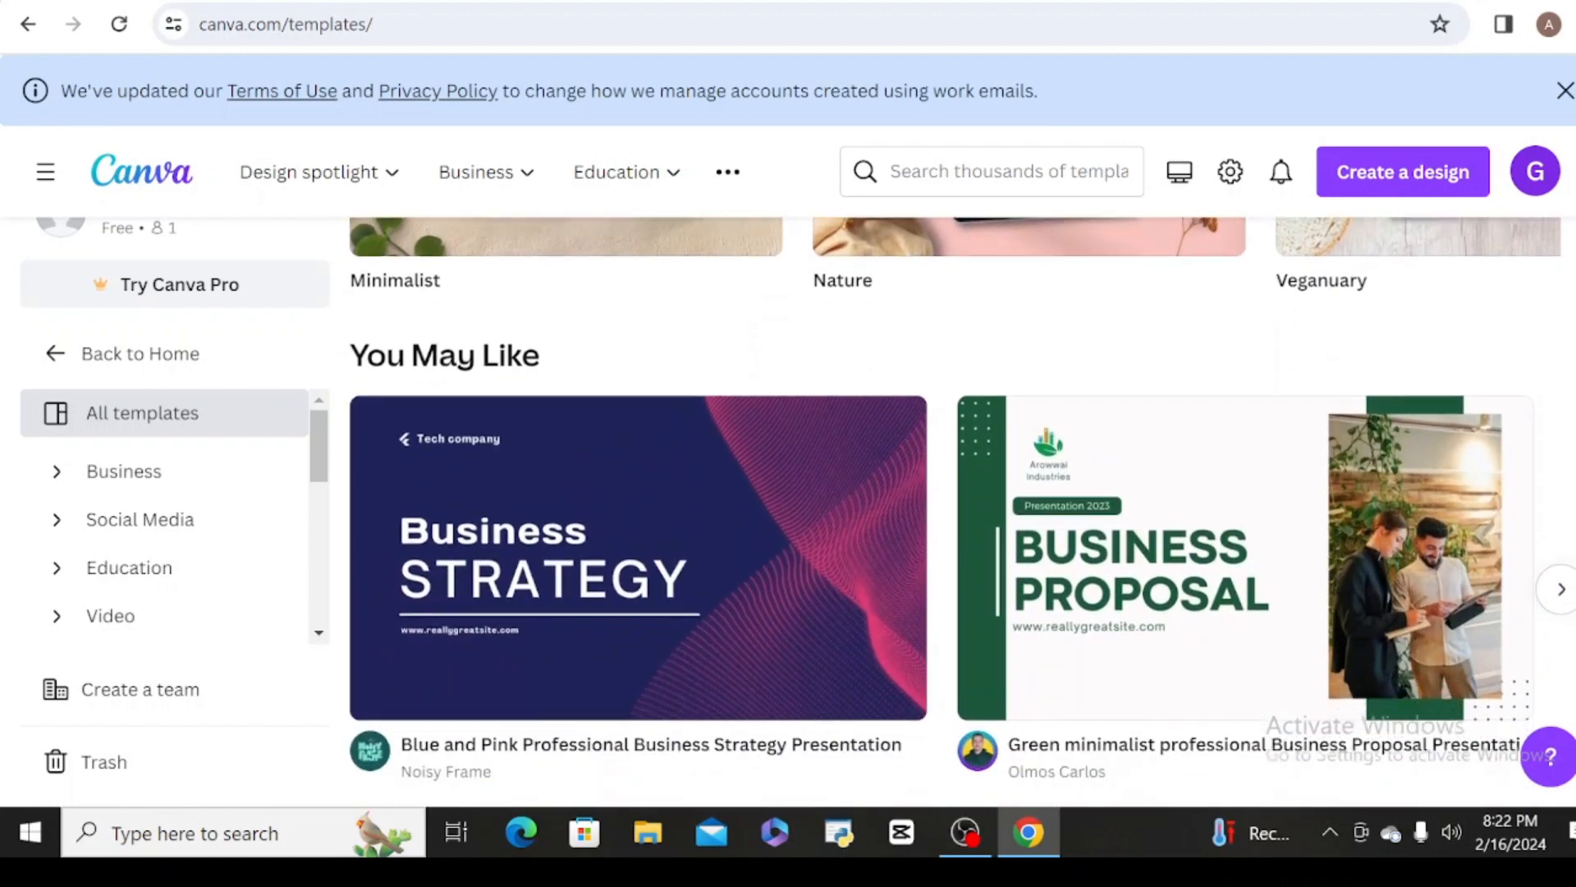
scroll(640, 575, "down", 3)
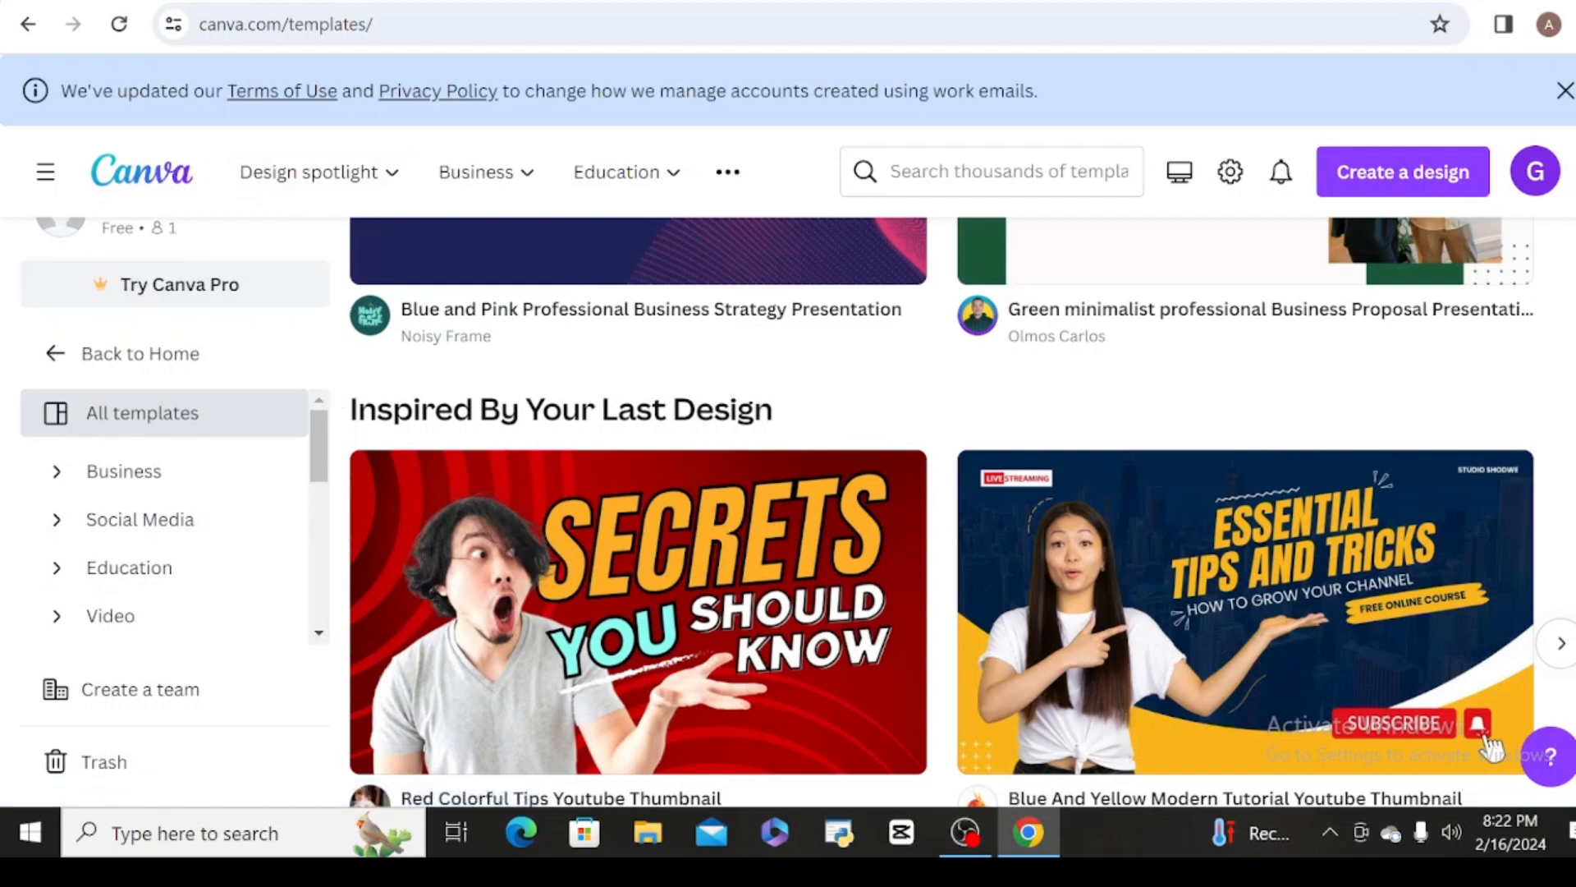
scroll(1490, 745, "up", 10)
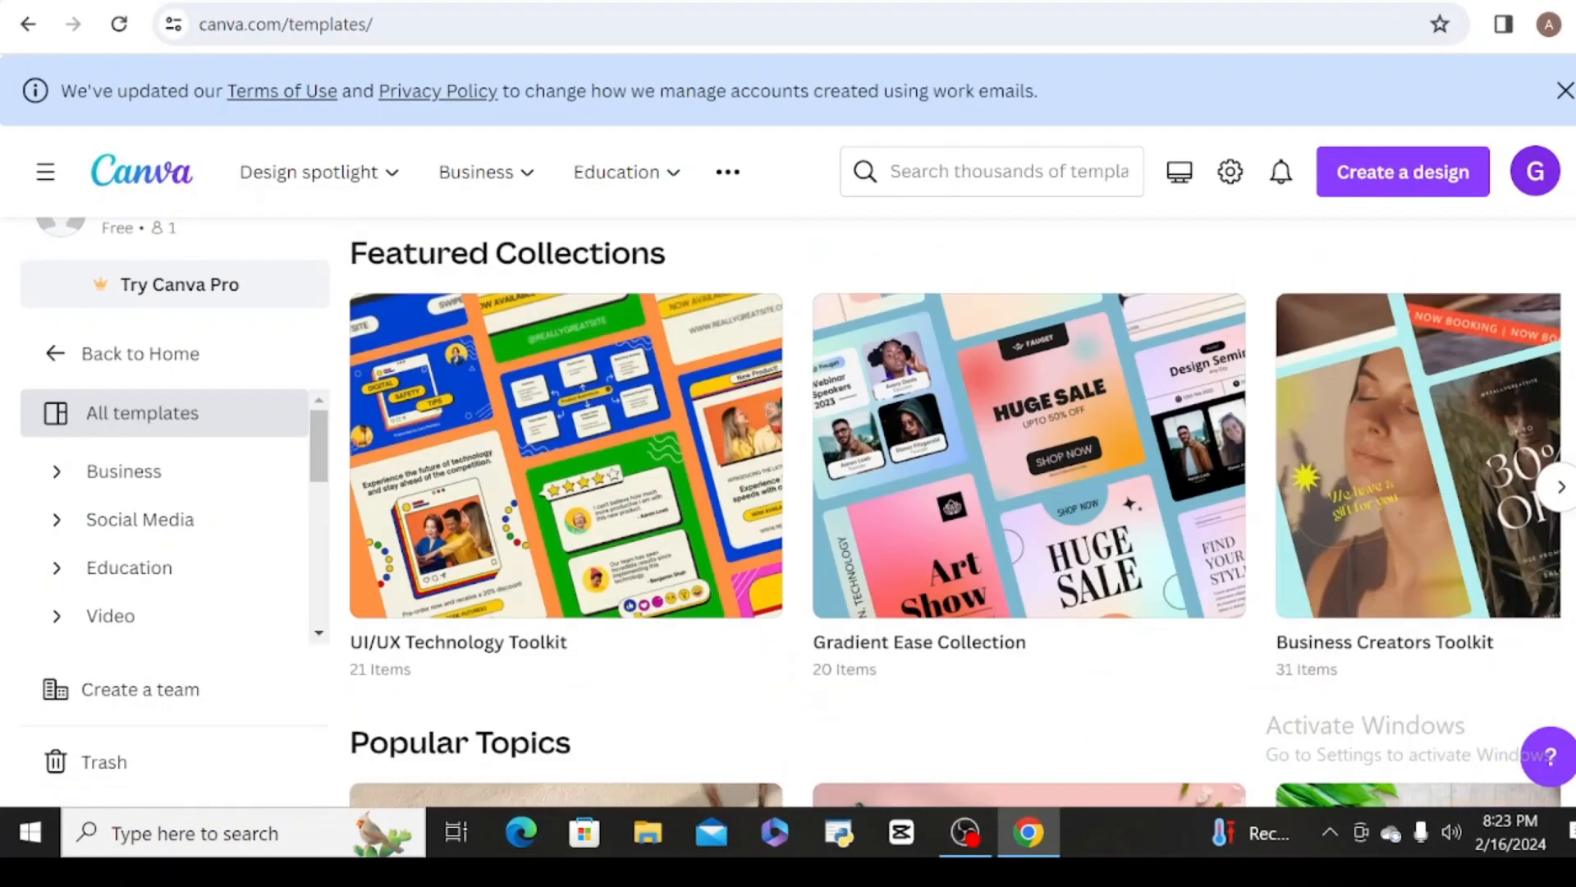
scroll(960, 522, "up", 2)
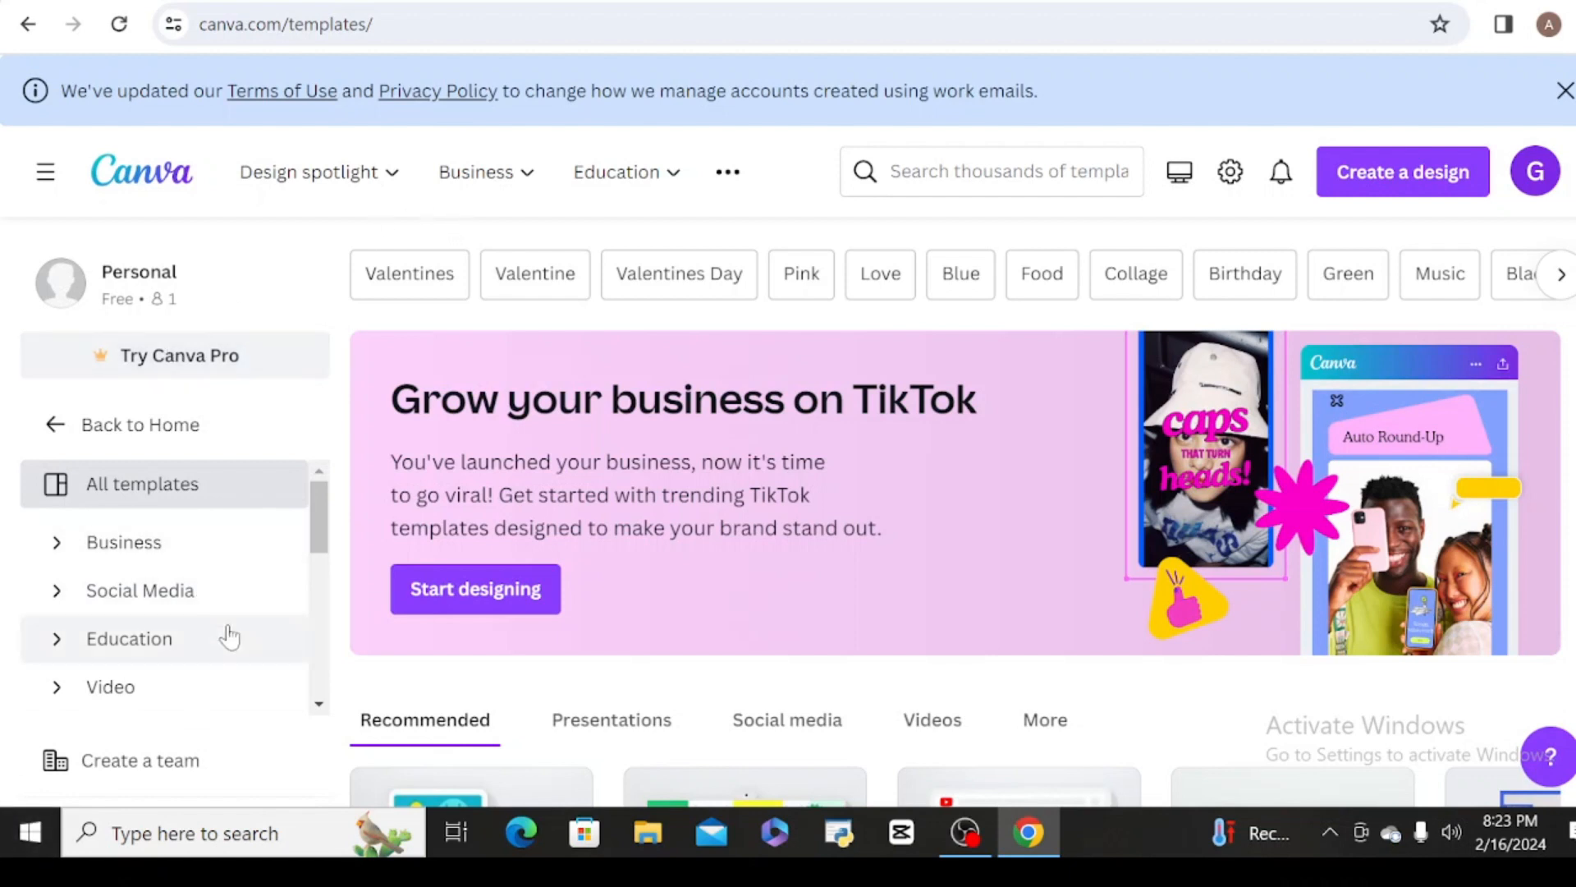
- Search the templates for "youtube" and open the YouTube Banners category
mouse_move(649, 180)
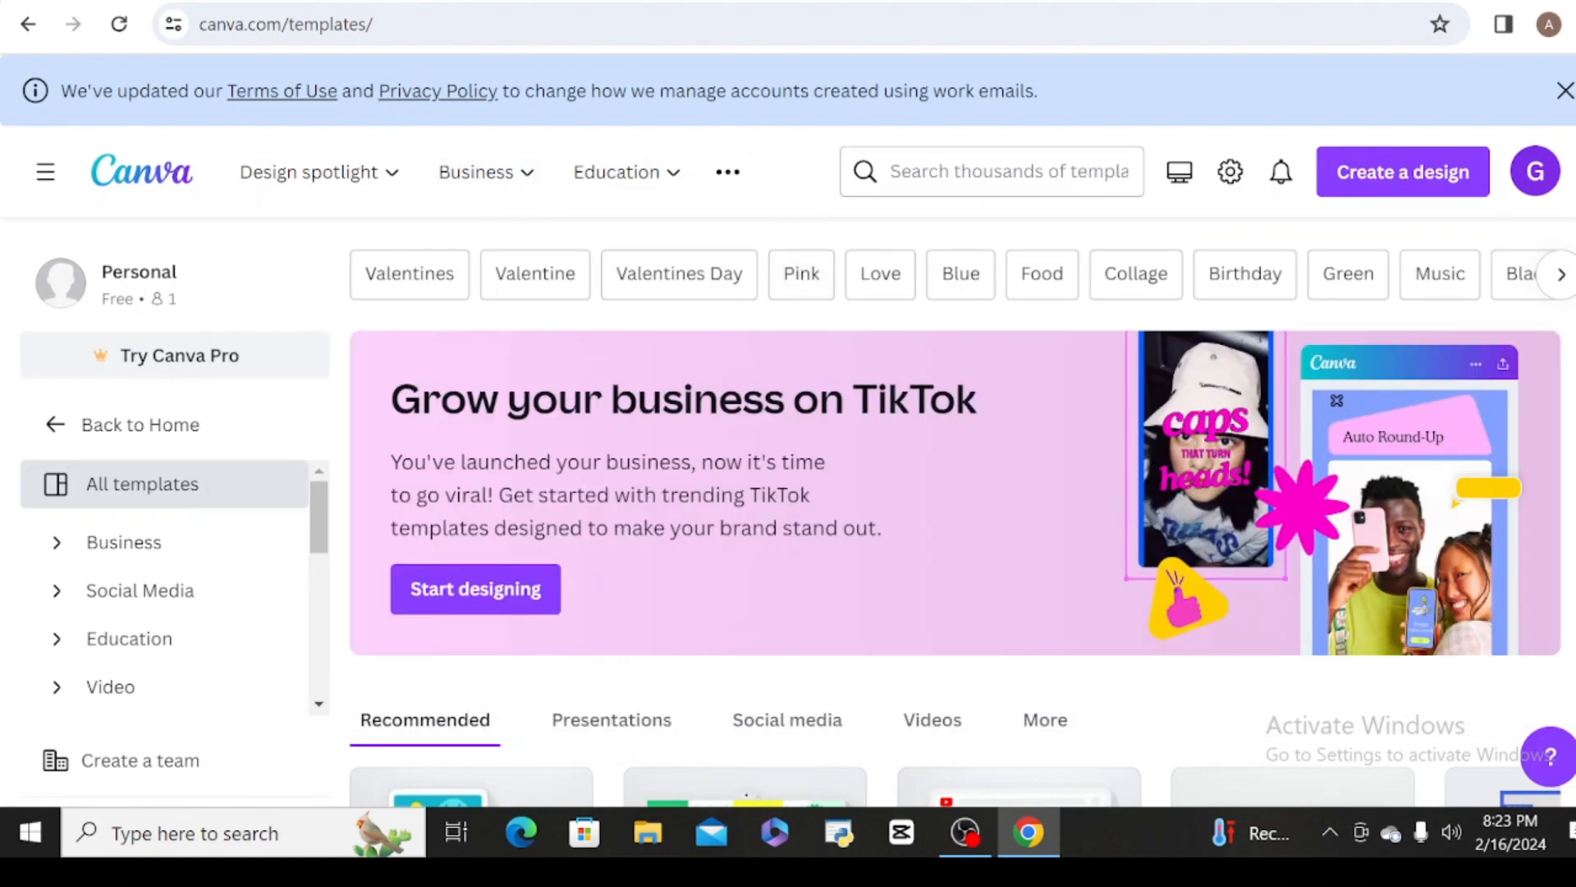
left_click(1009, 172)
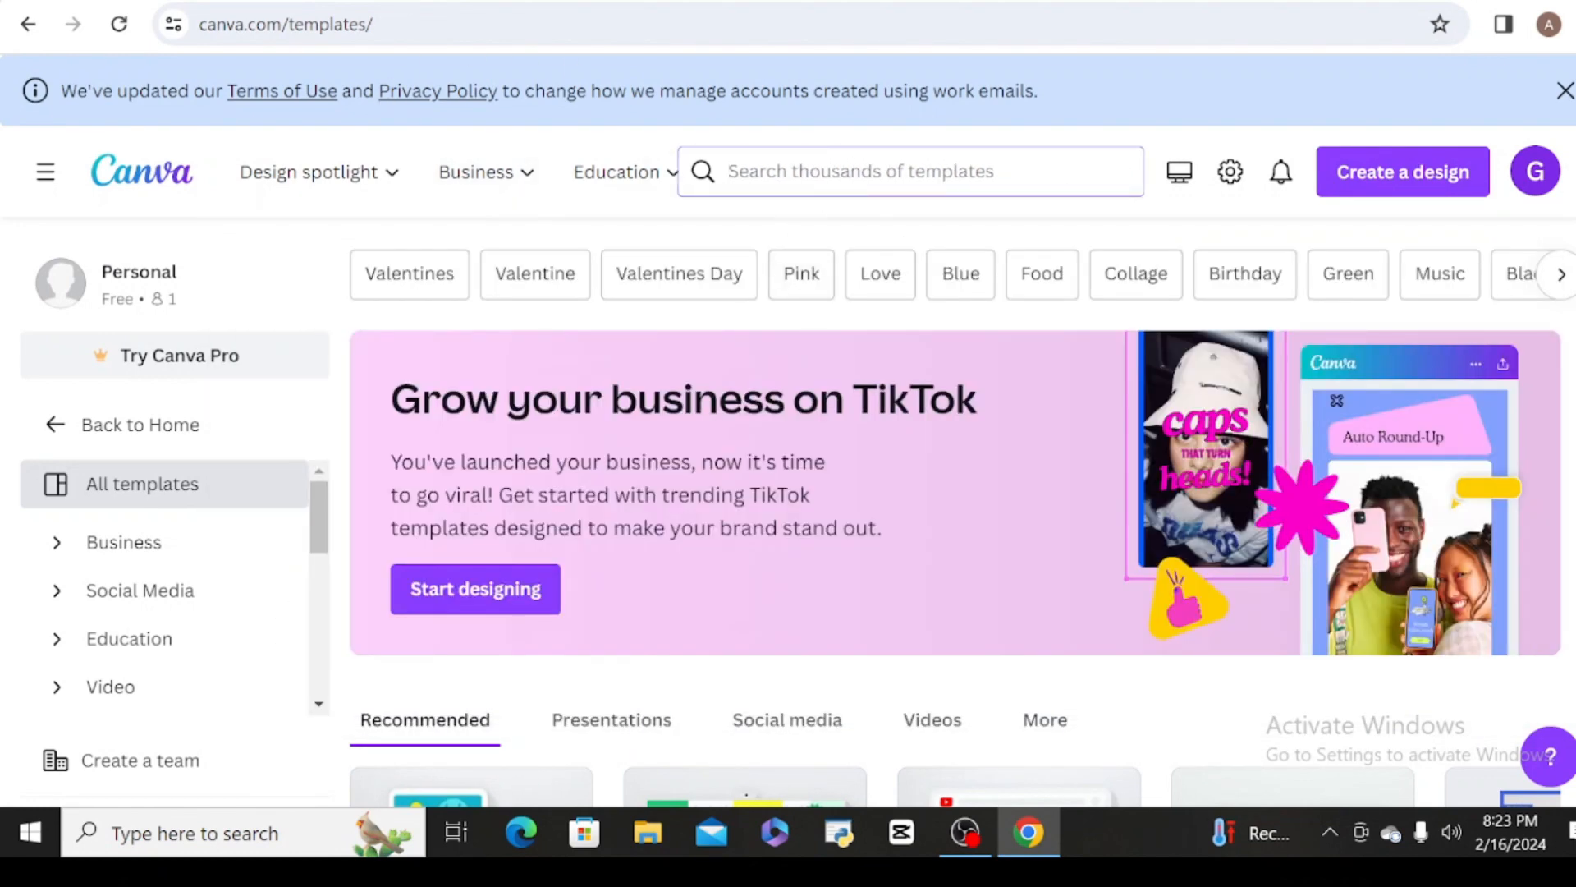
type("s")
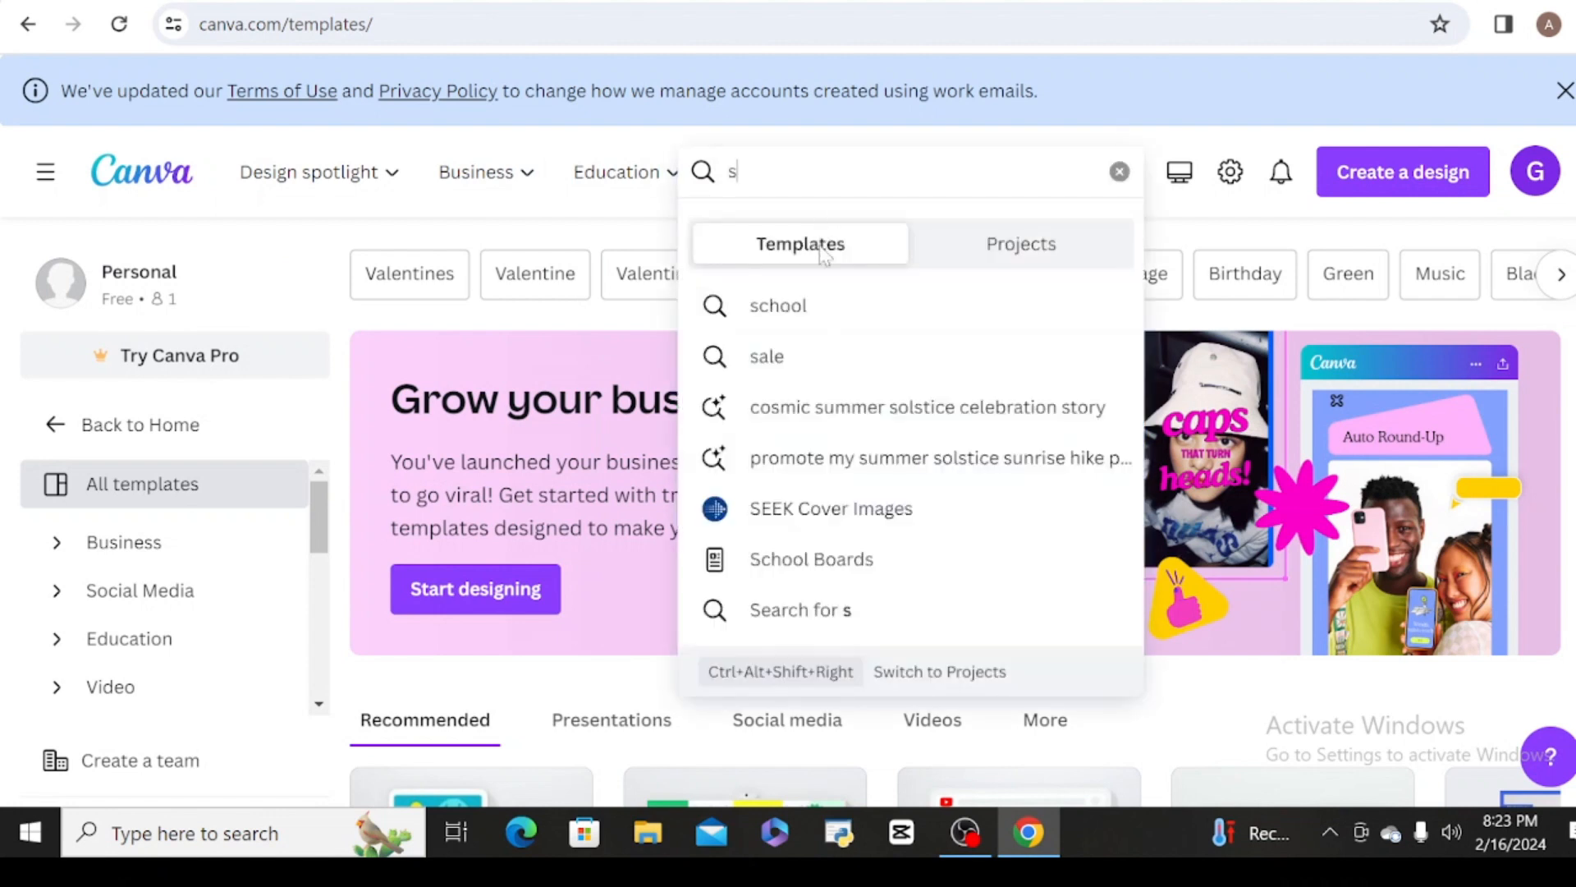
key("BackSpace")
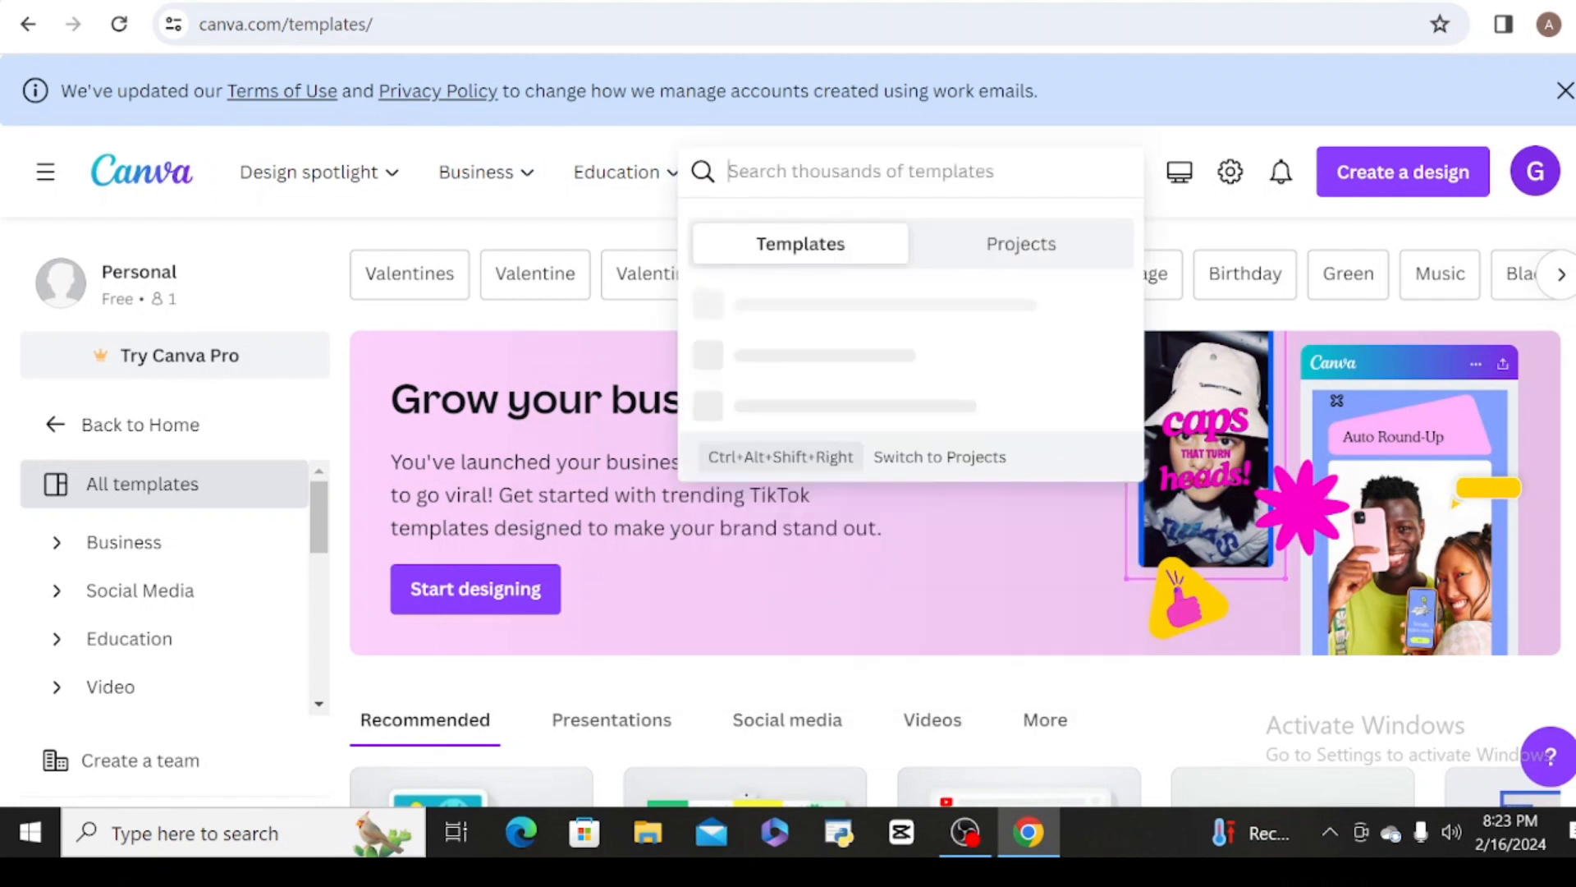
type("y")
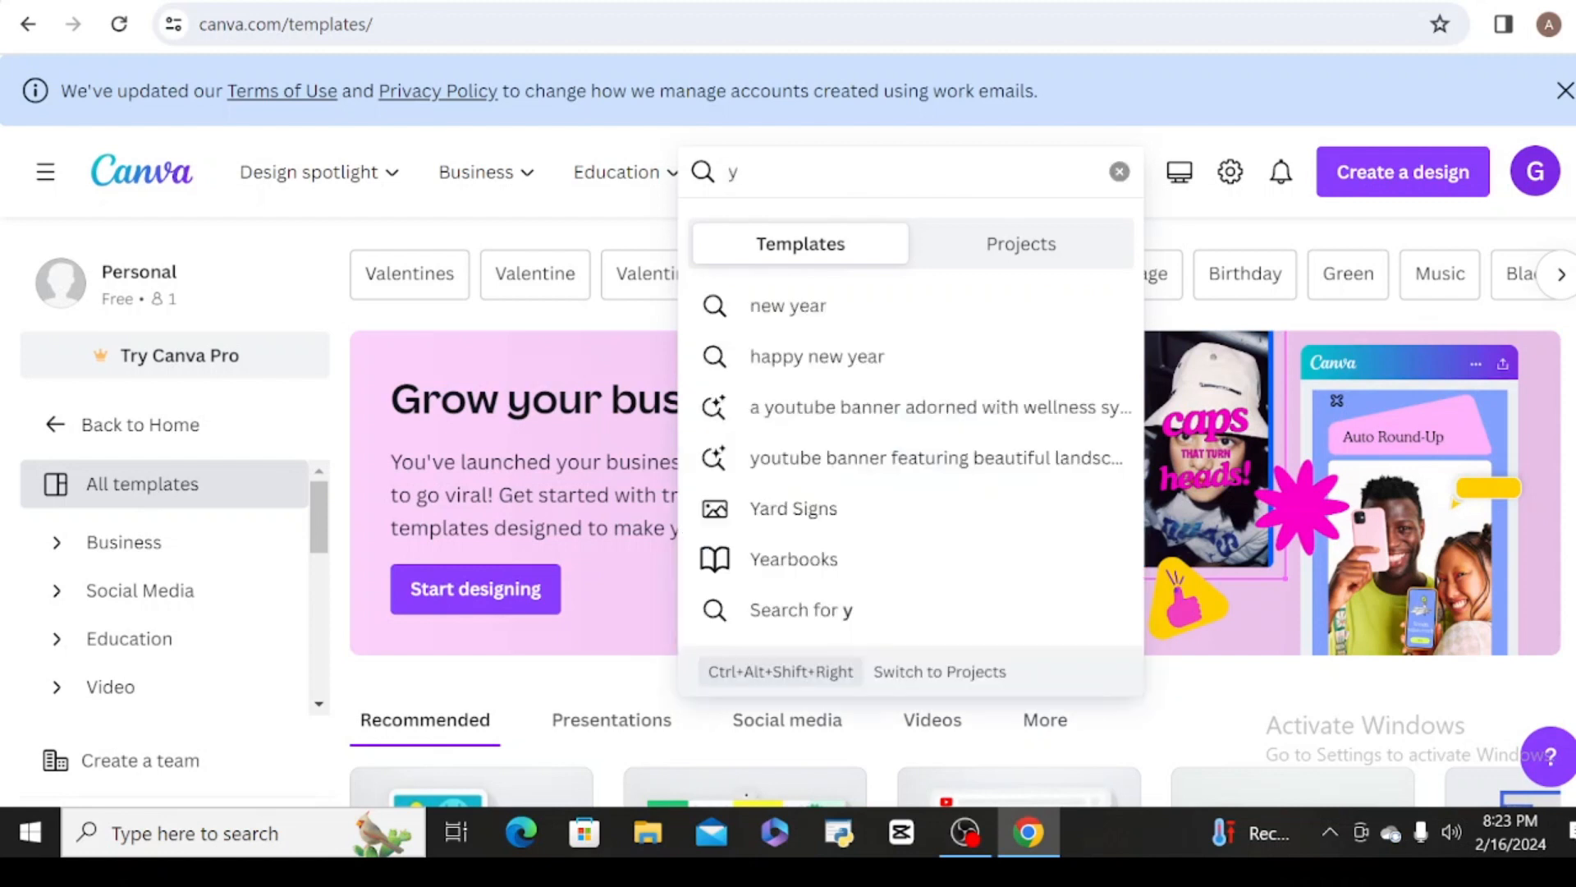
type("ou")
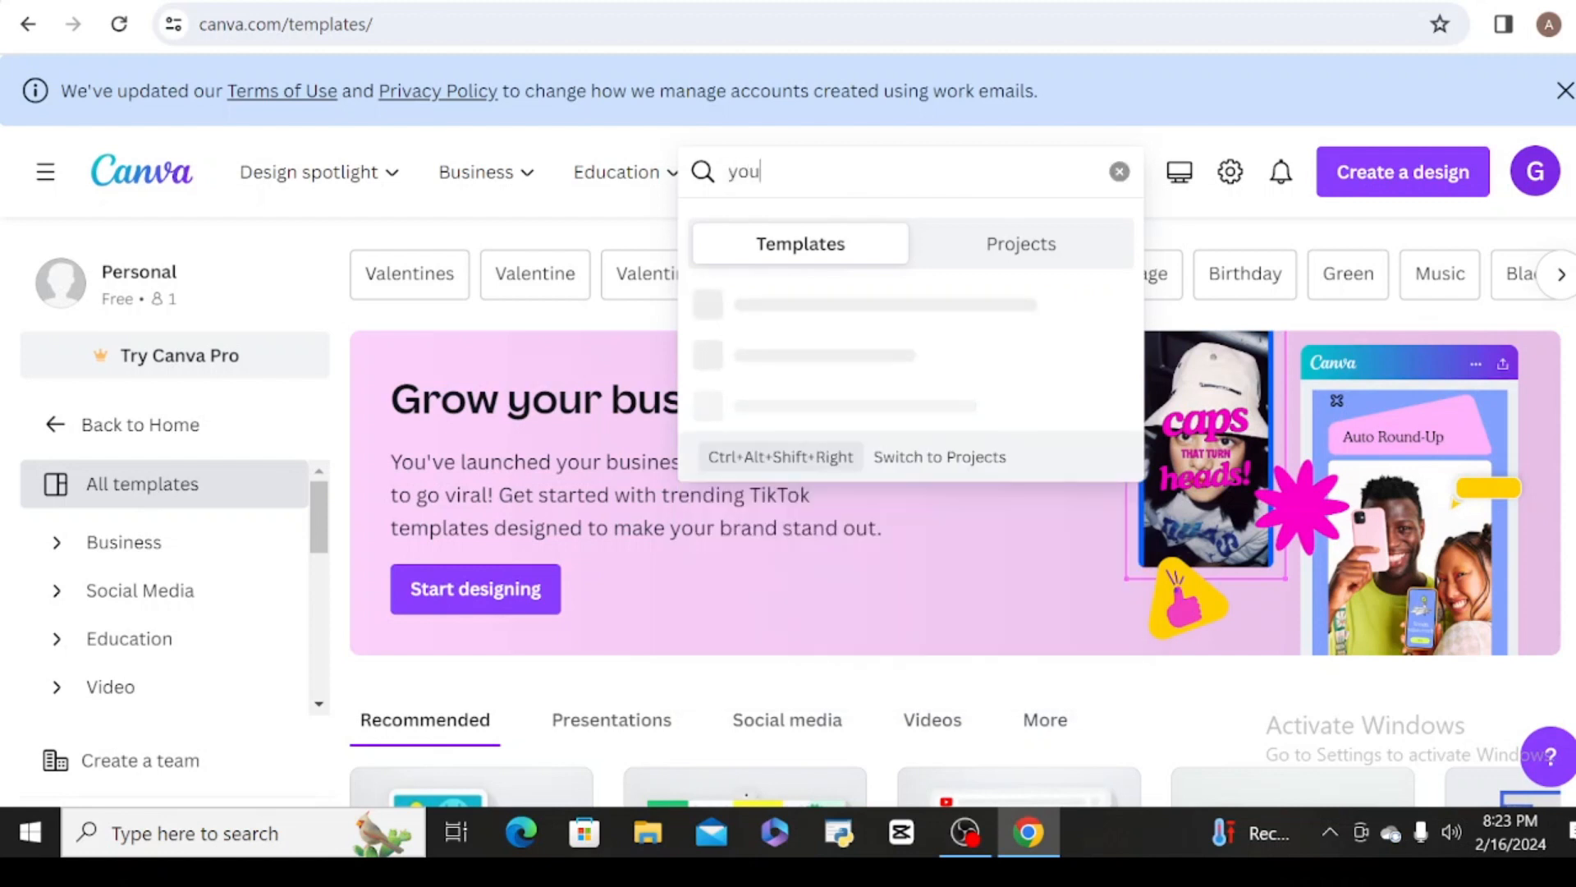
type("tube")
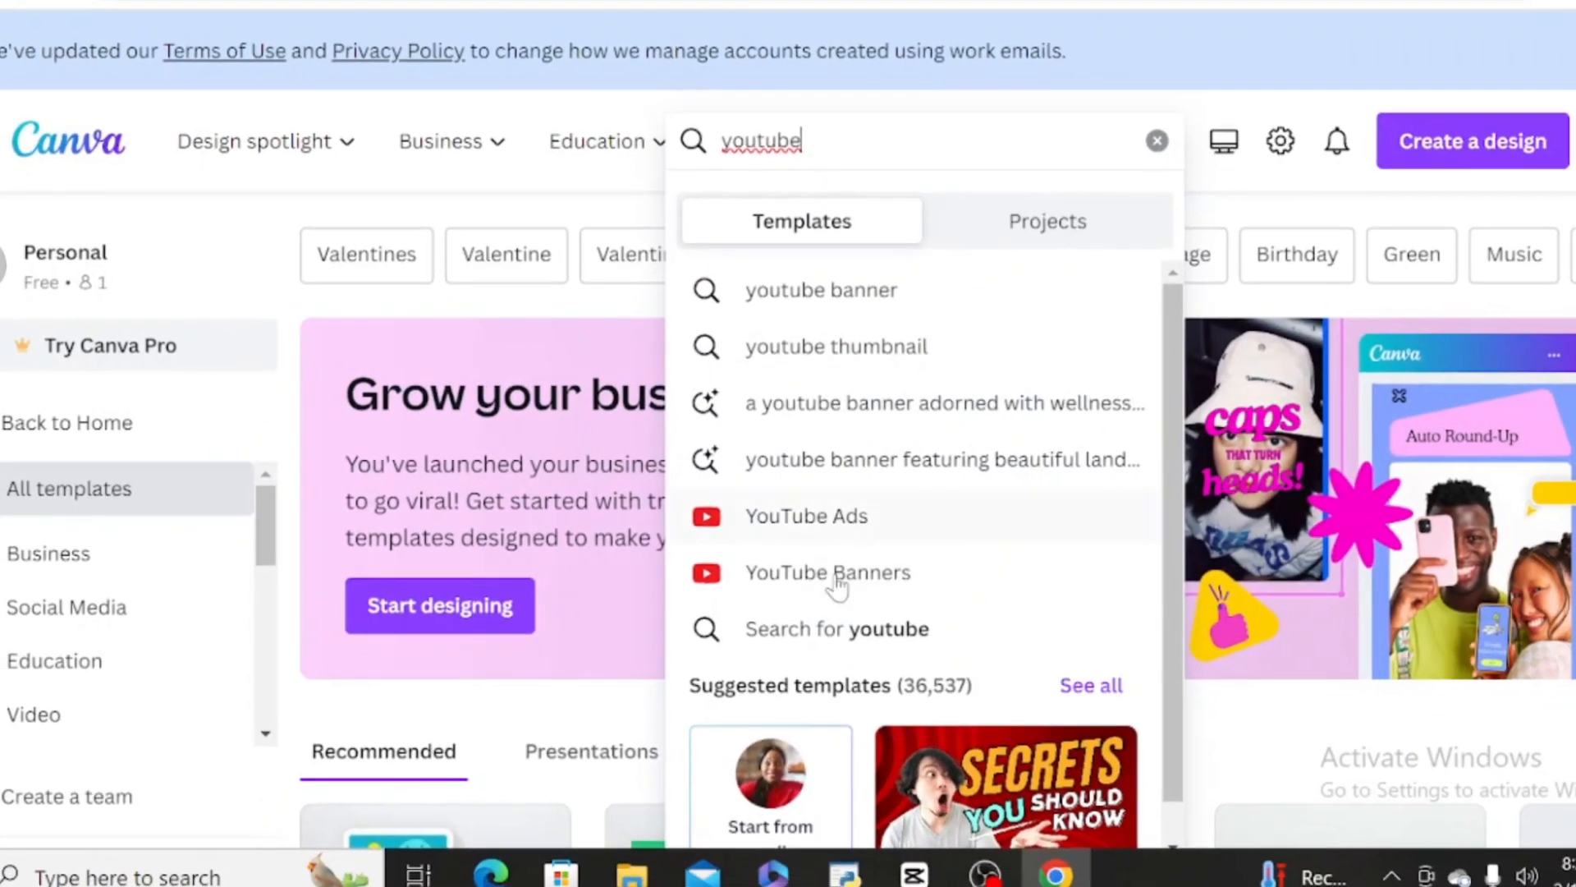
left_click(836, 579)
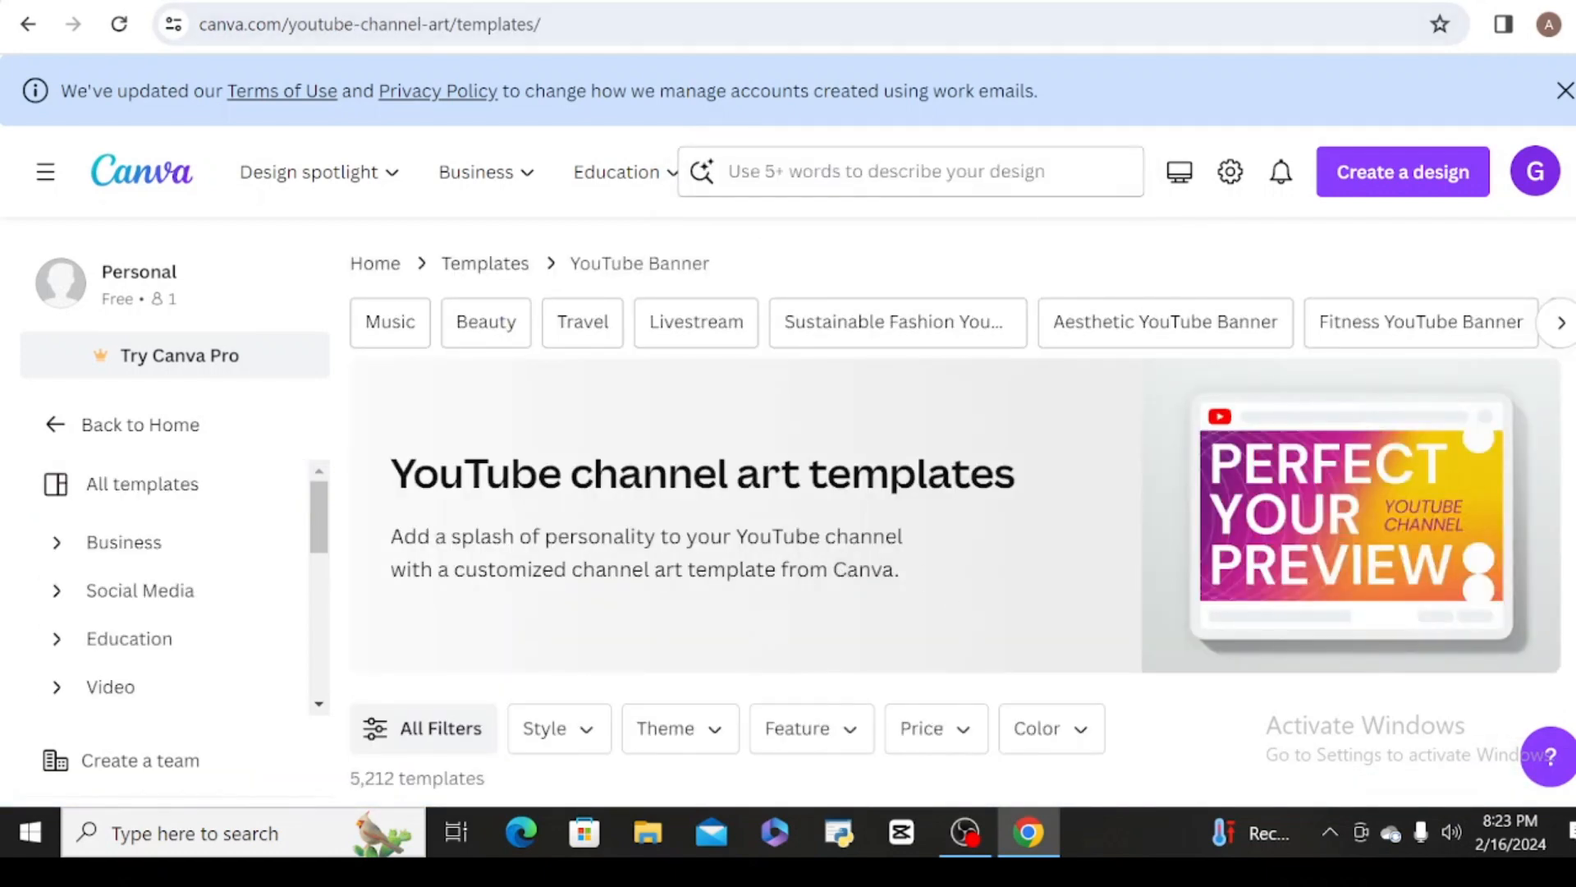
- Enter "youtube subsription symbol" as the template search text
type("yout")
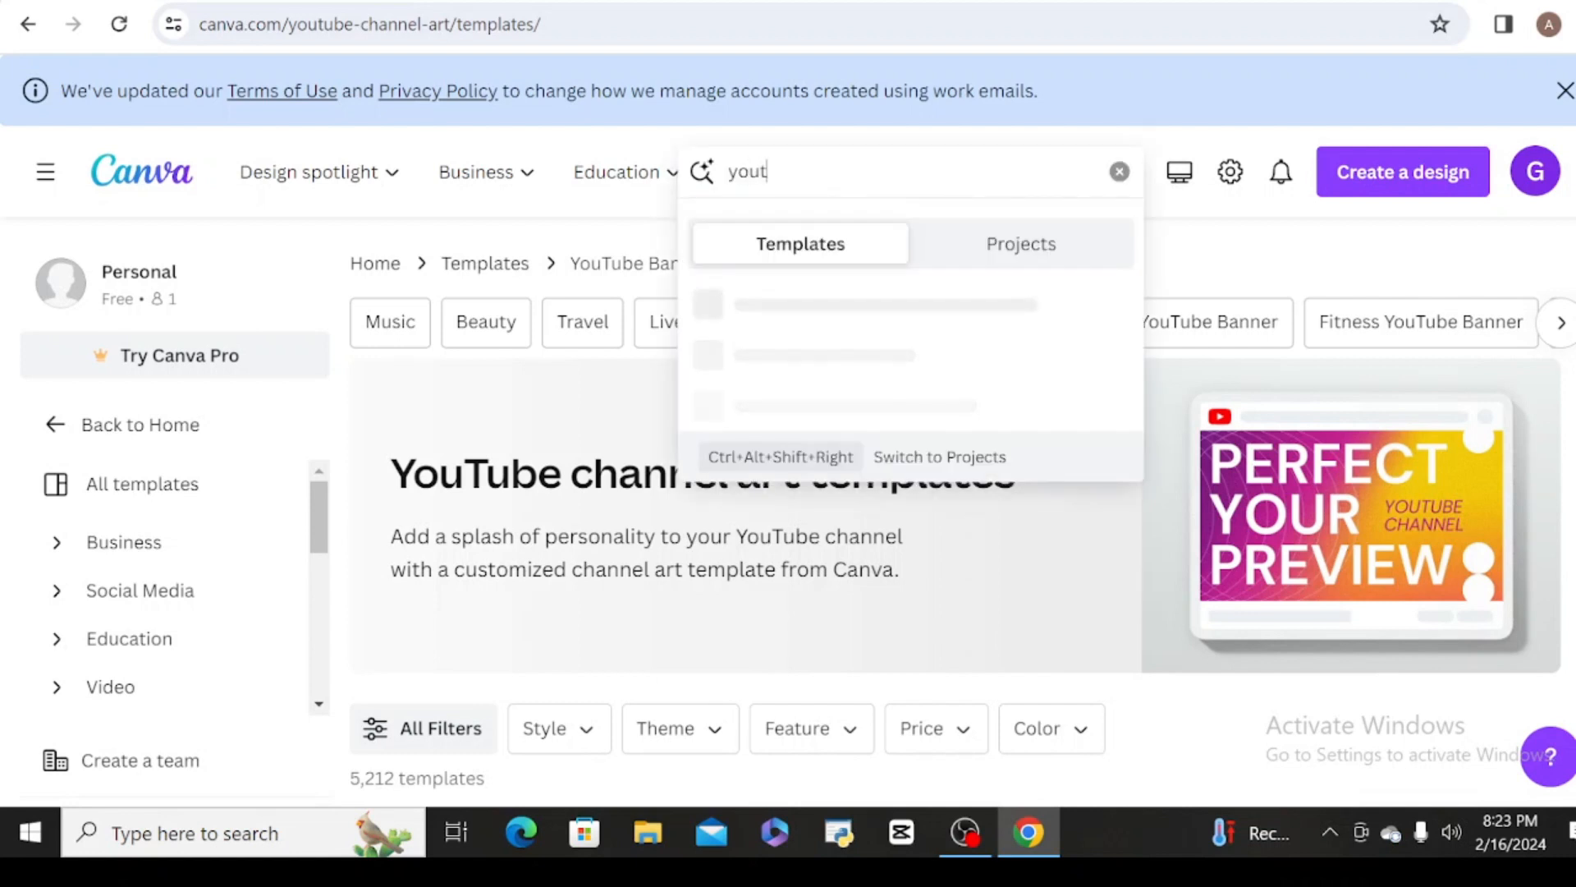
type("ube")
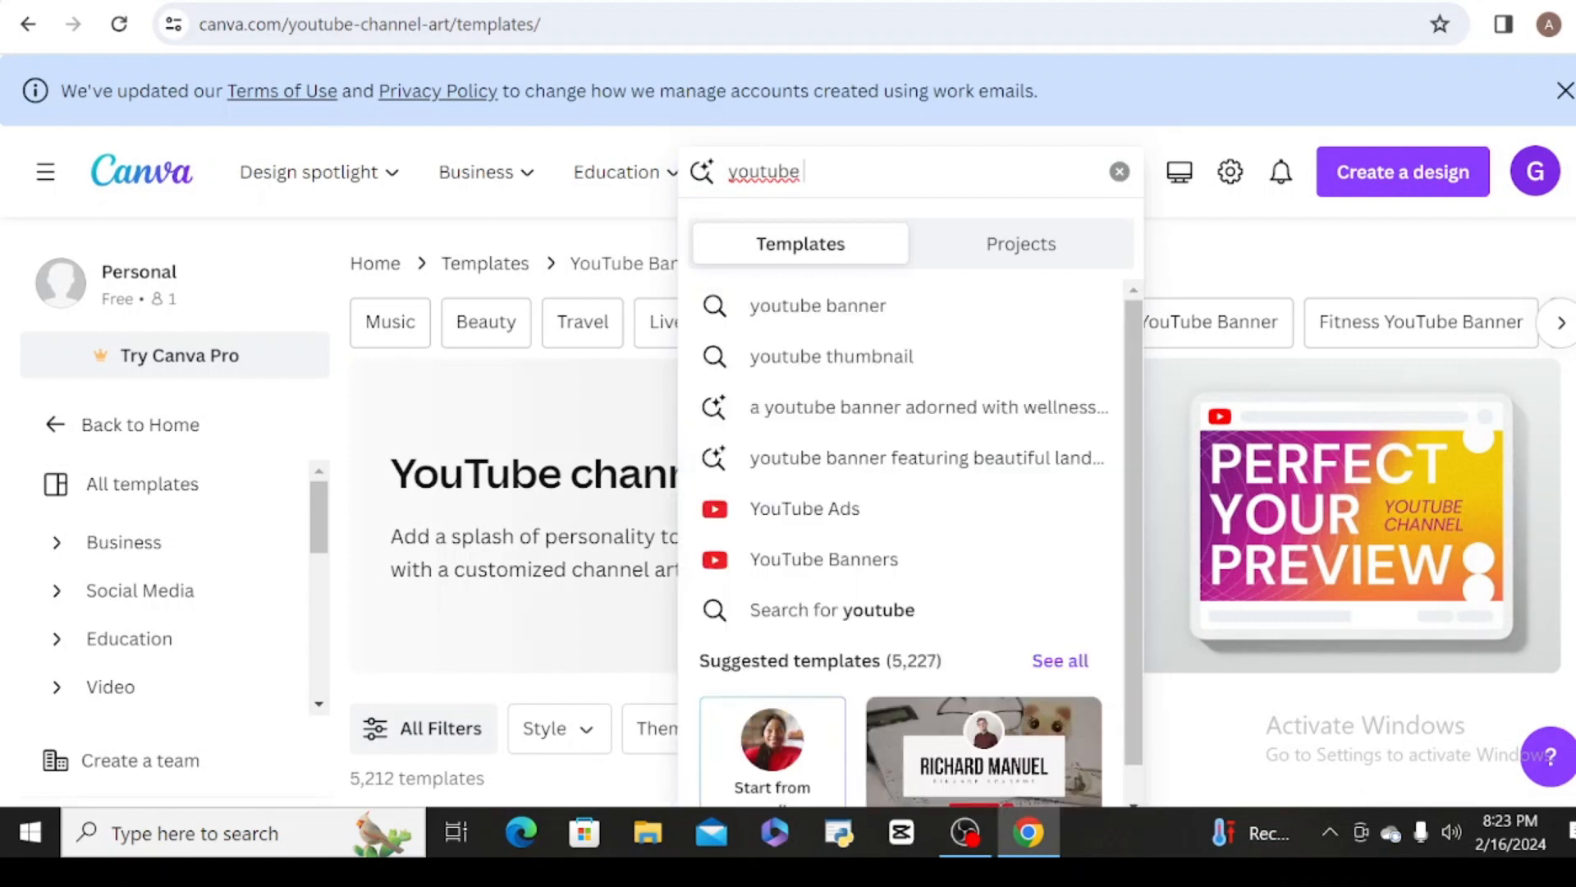
type(" s")
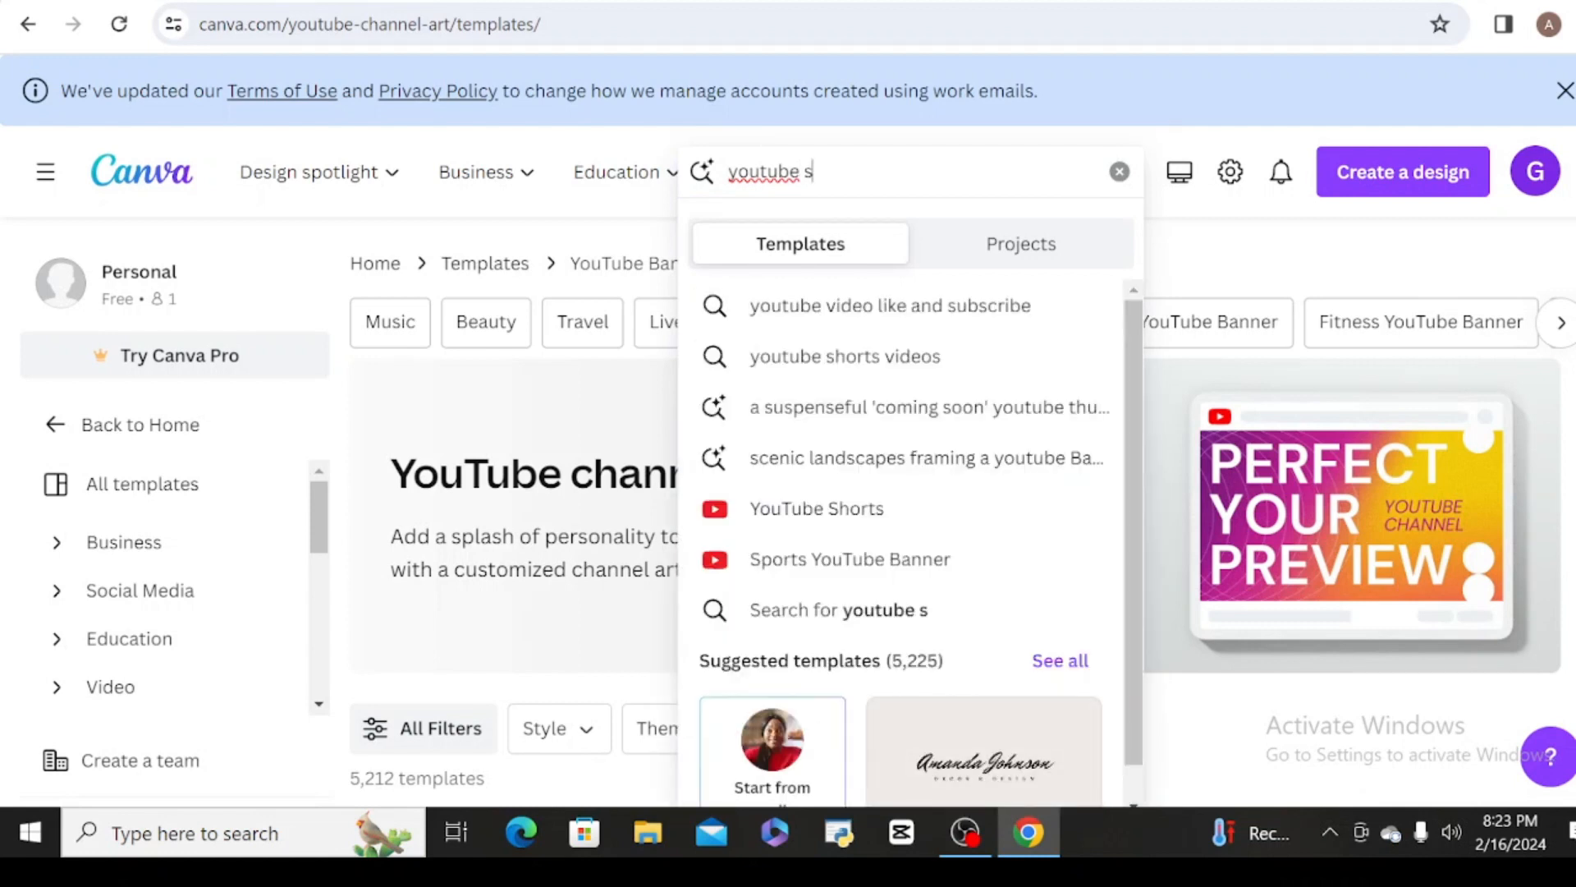
key("BackSpace")
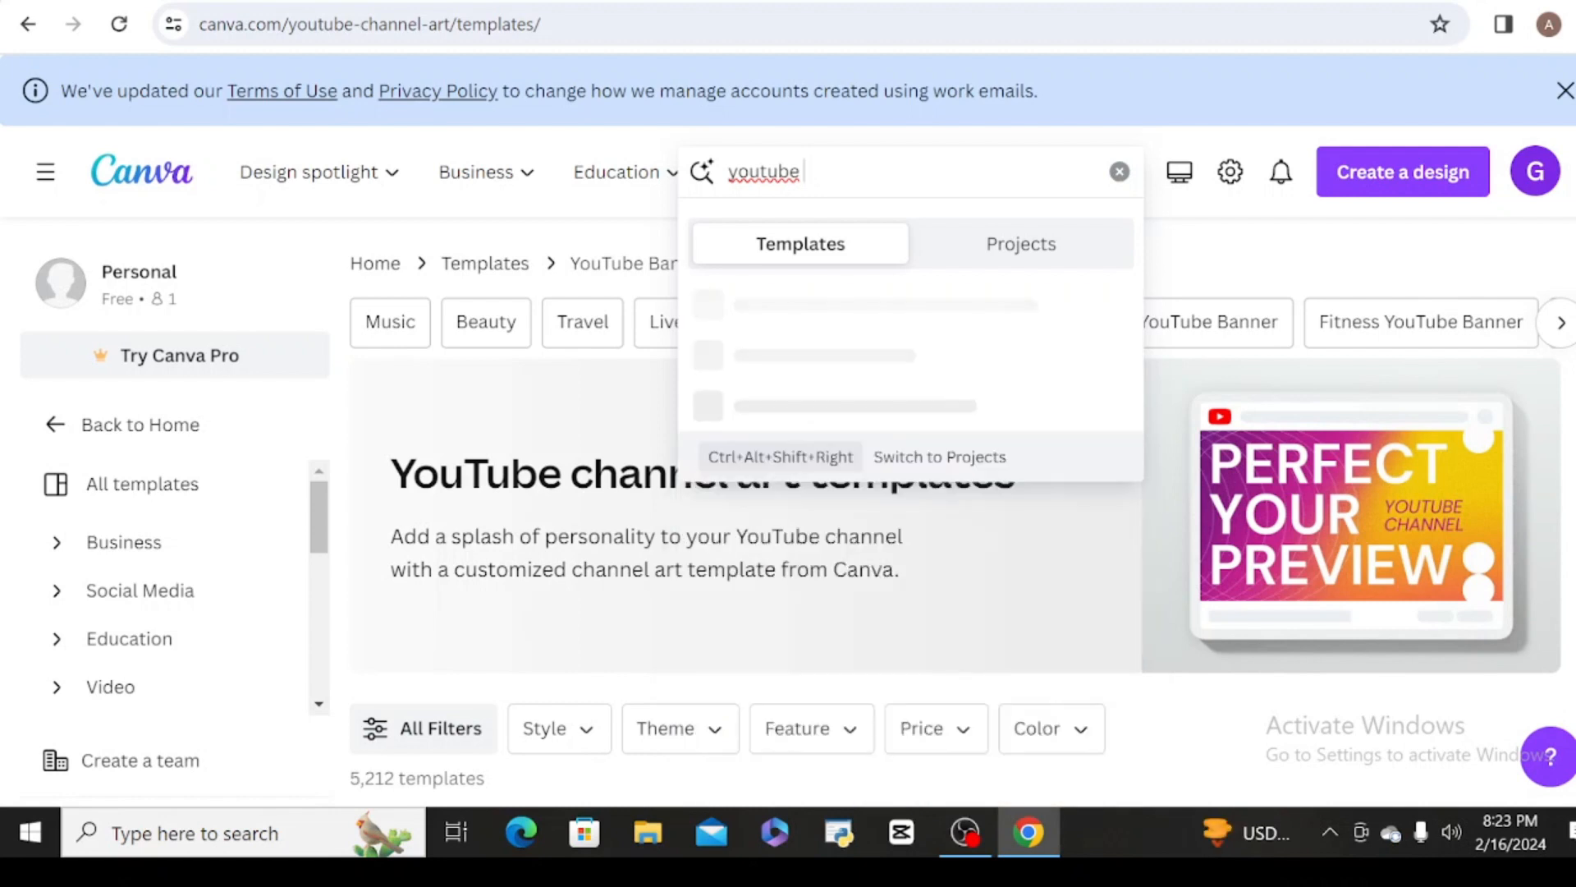
type("sub")
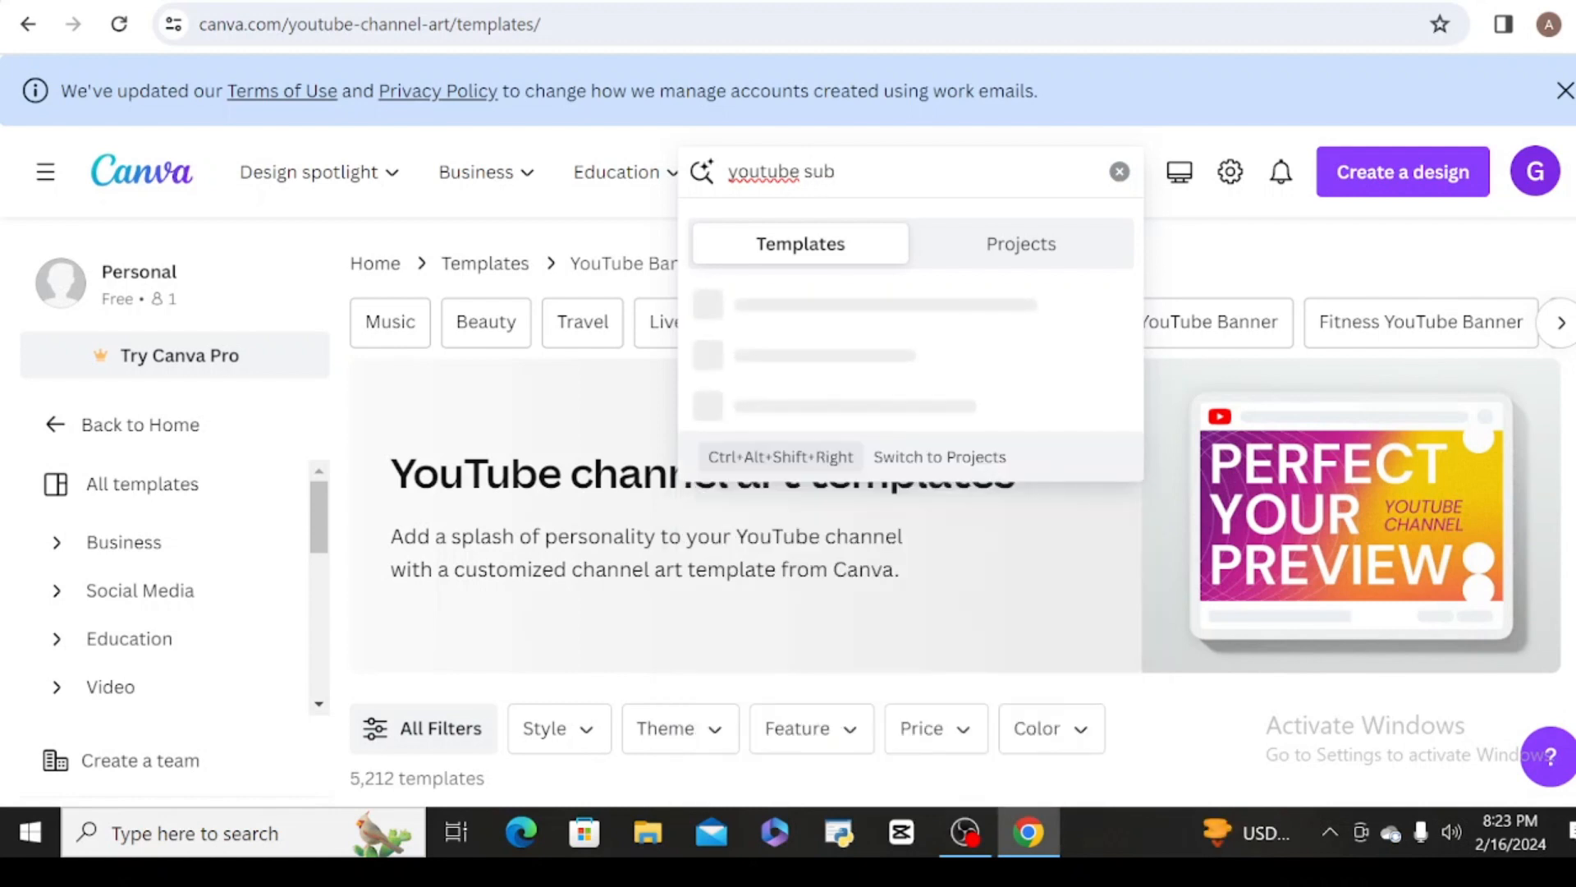
key("BackSpace")
type("p")
type("bs")
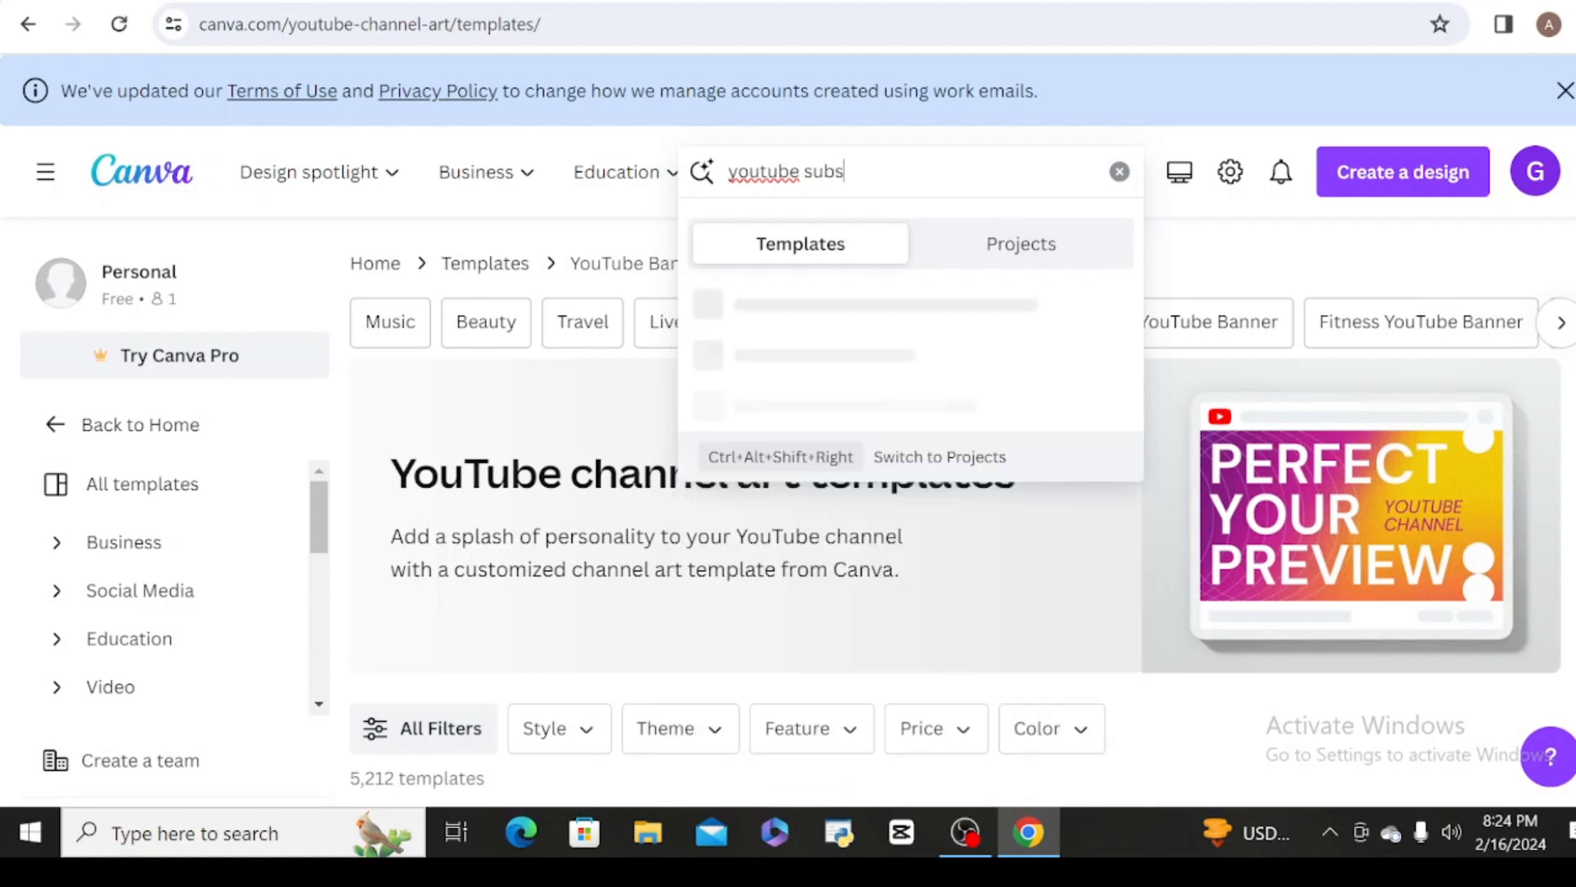
type("ripti")
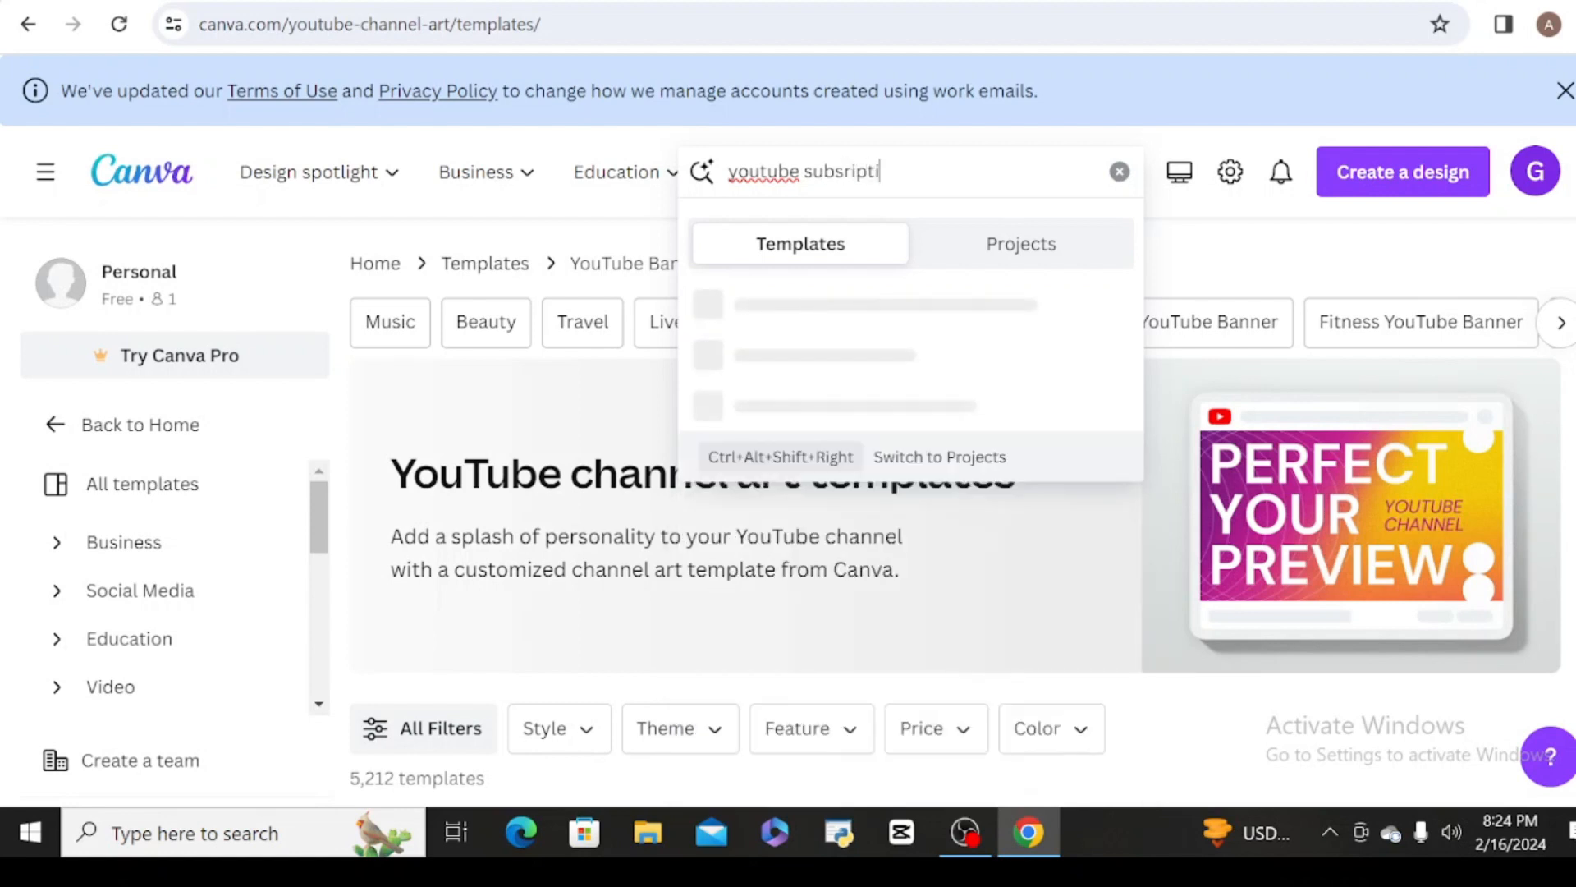
type("on sym")
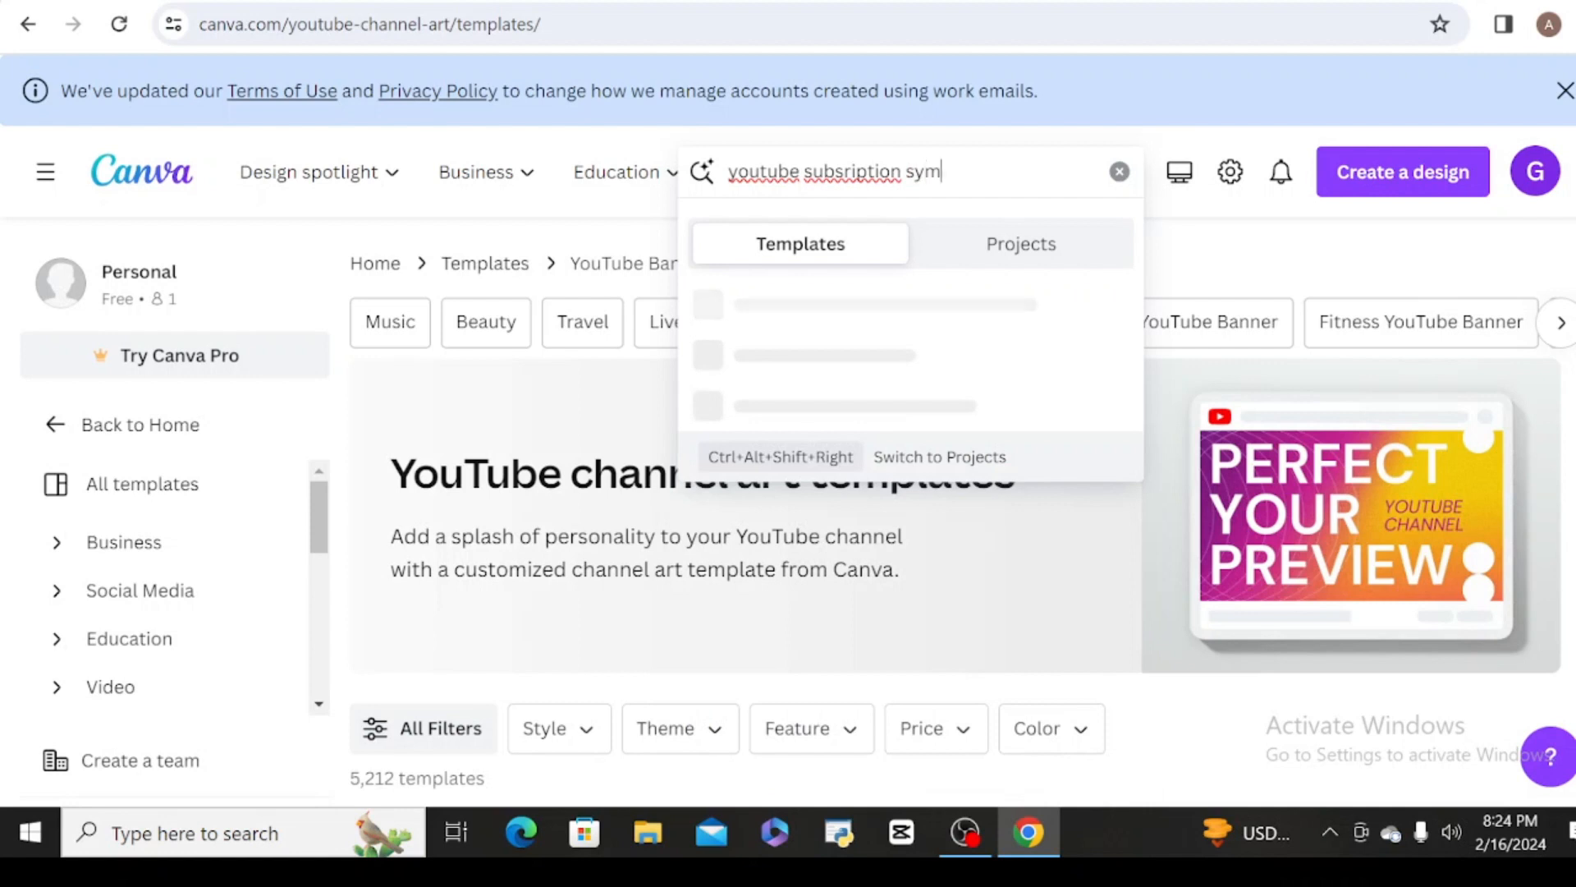
type("bol")
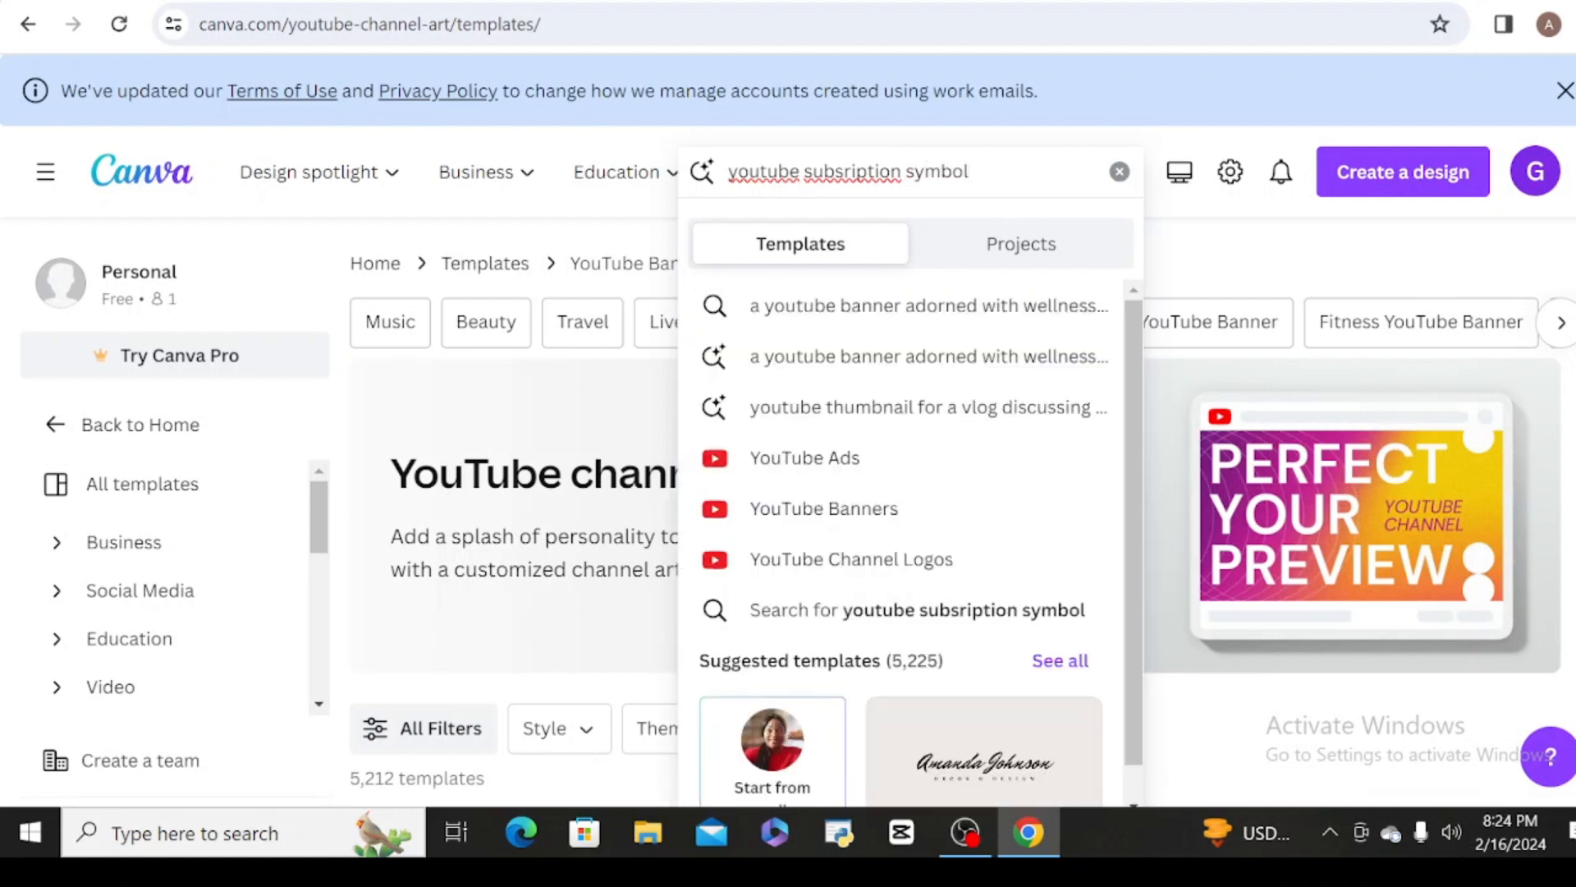
- Correct the misspelled word in the template search text to "subscription"
double_click(854, 173)
right_click(858, 175)
left_click(921, 199)
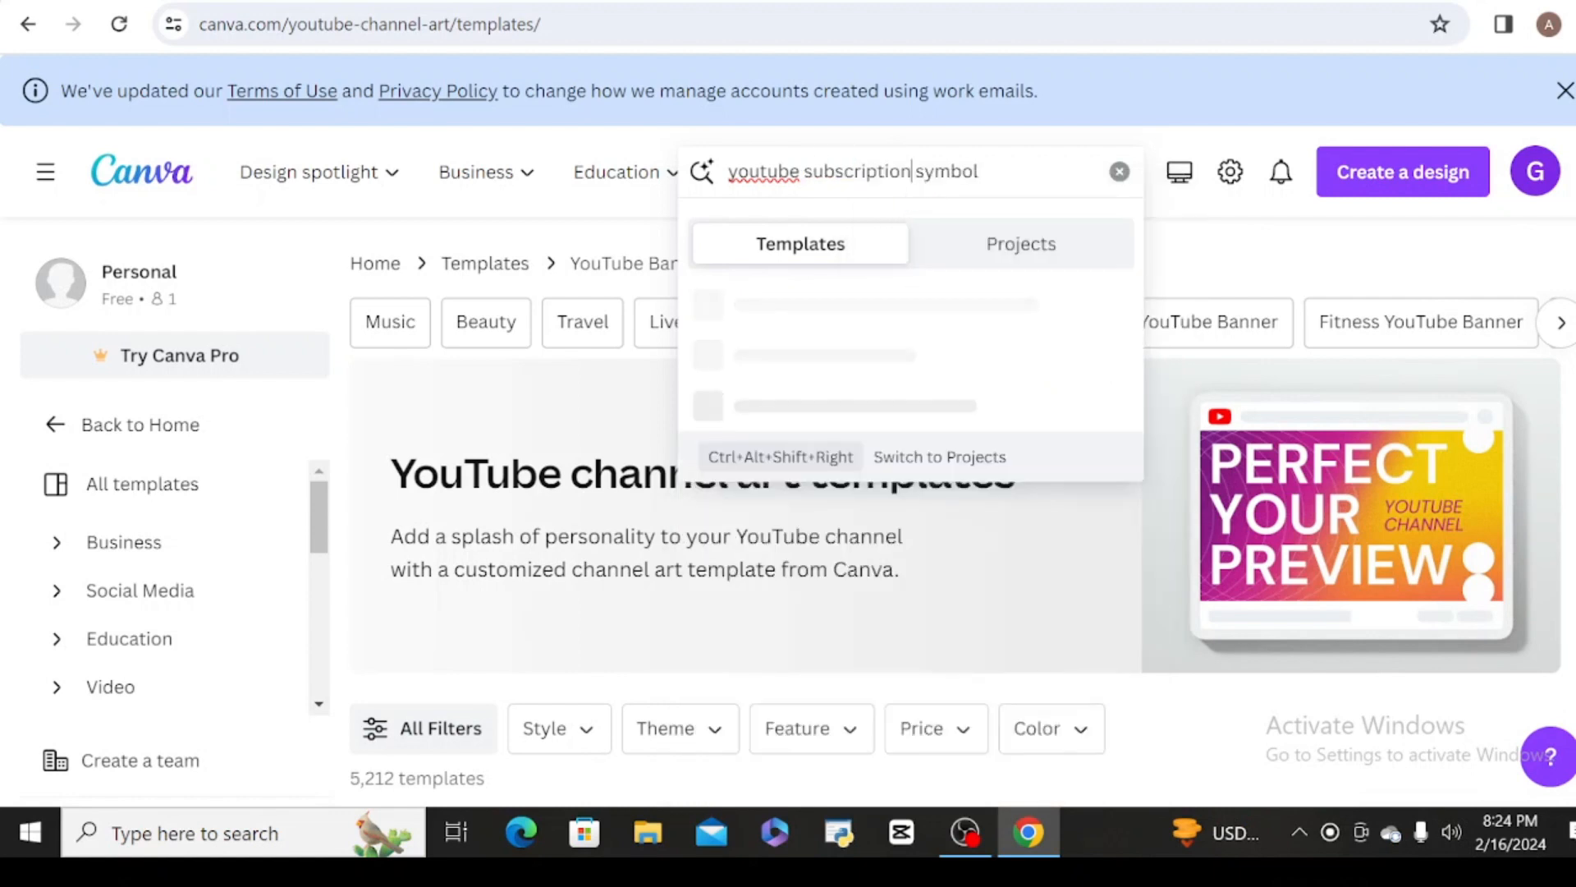
right_click(778, 174)
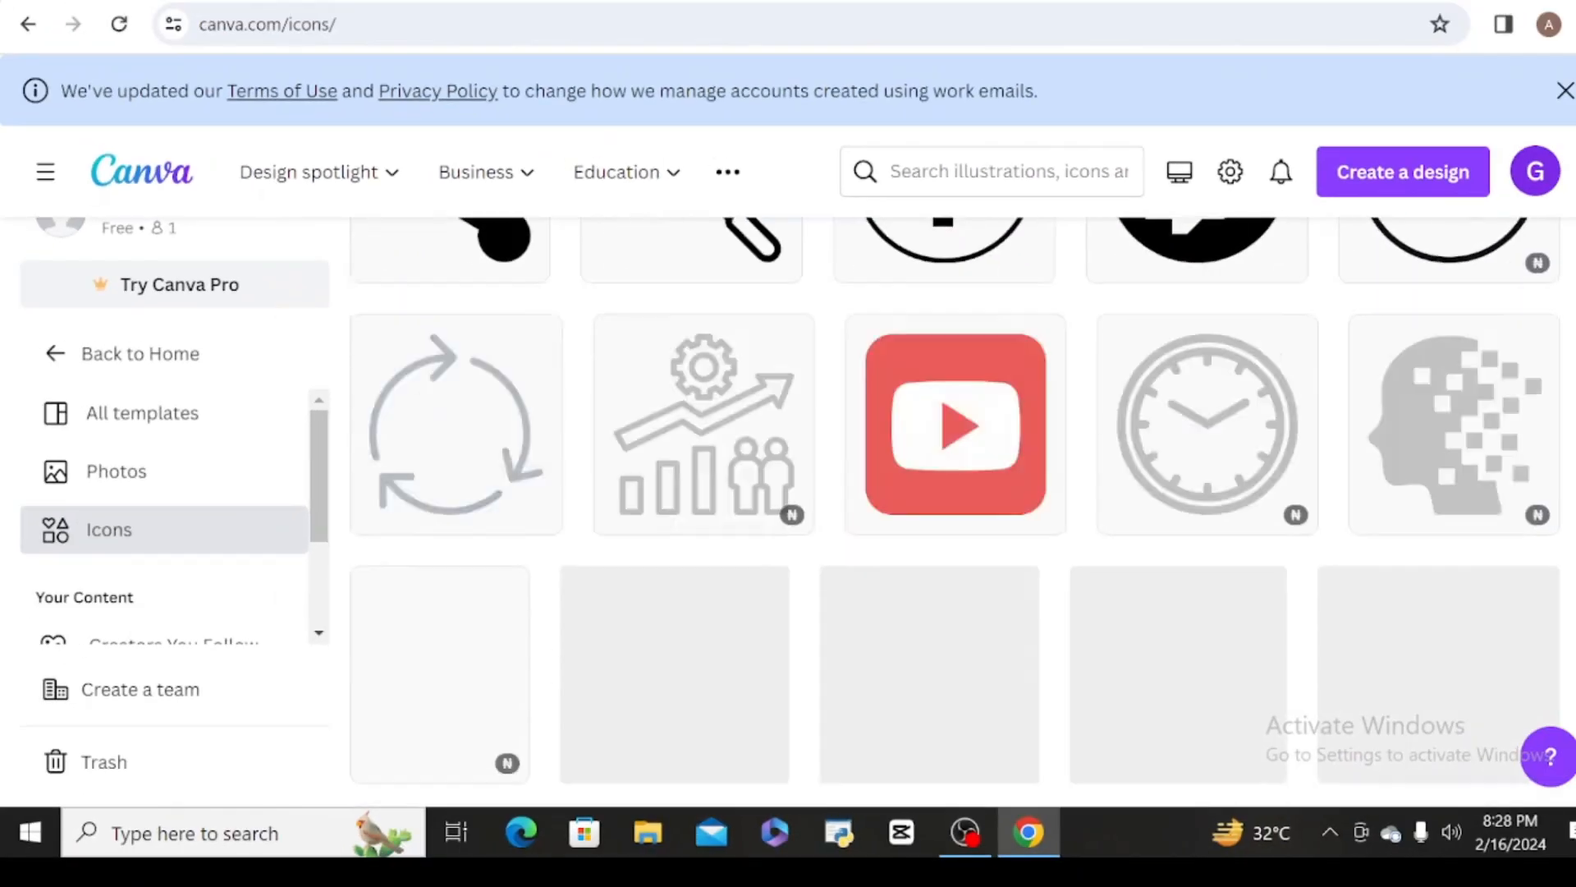
- Open the red Youtube Official Icon from the icon library and use it in a design
scroll(1047, 314, "down", 2)
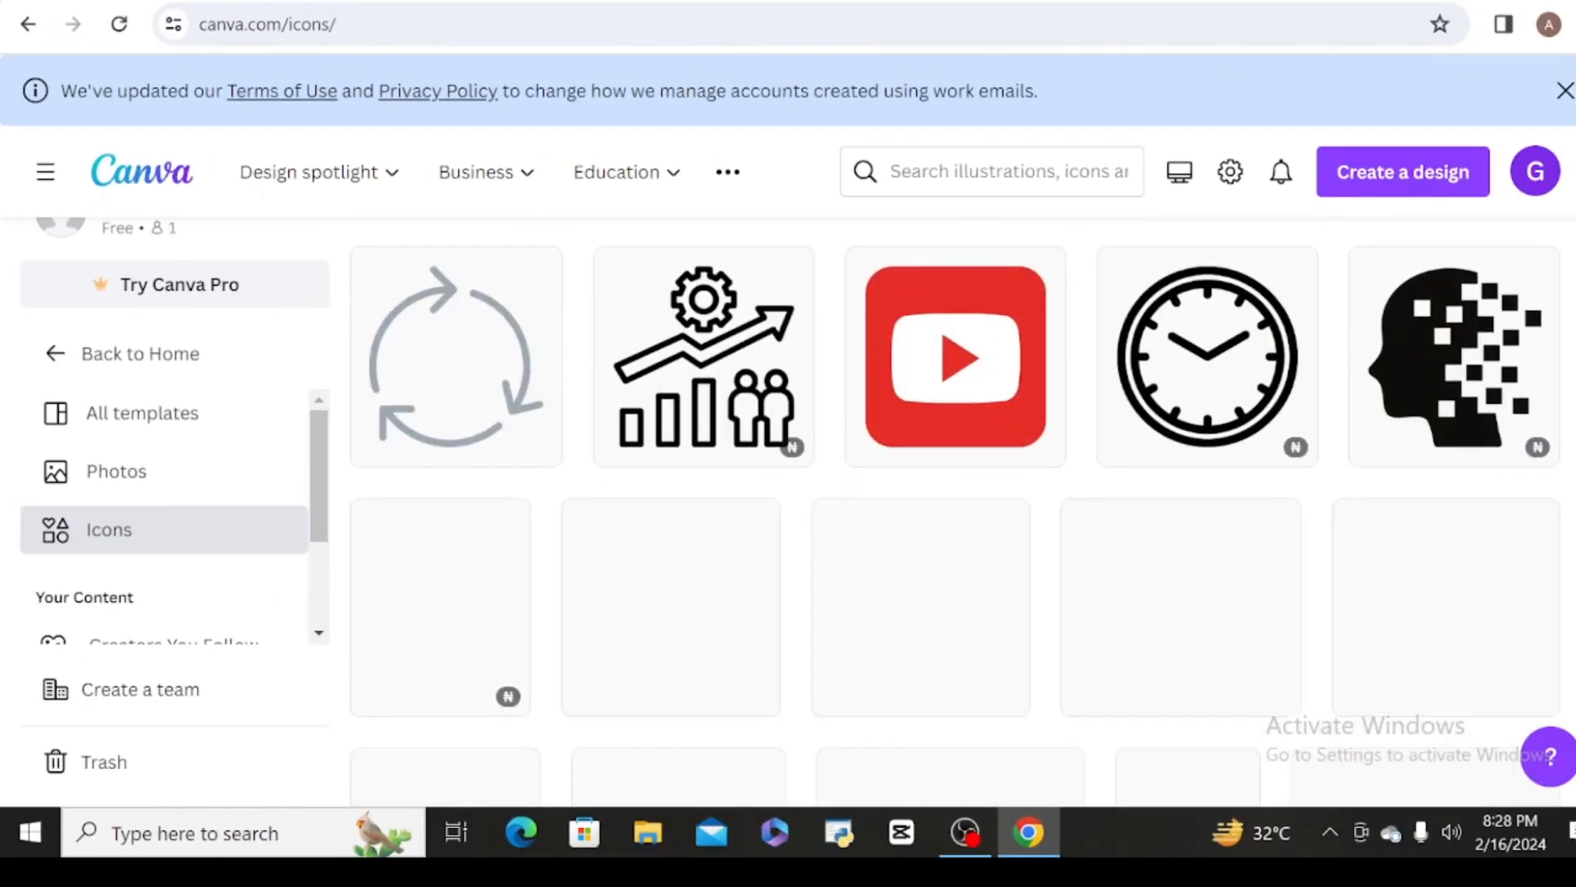
left_click(1047, 313)
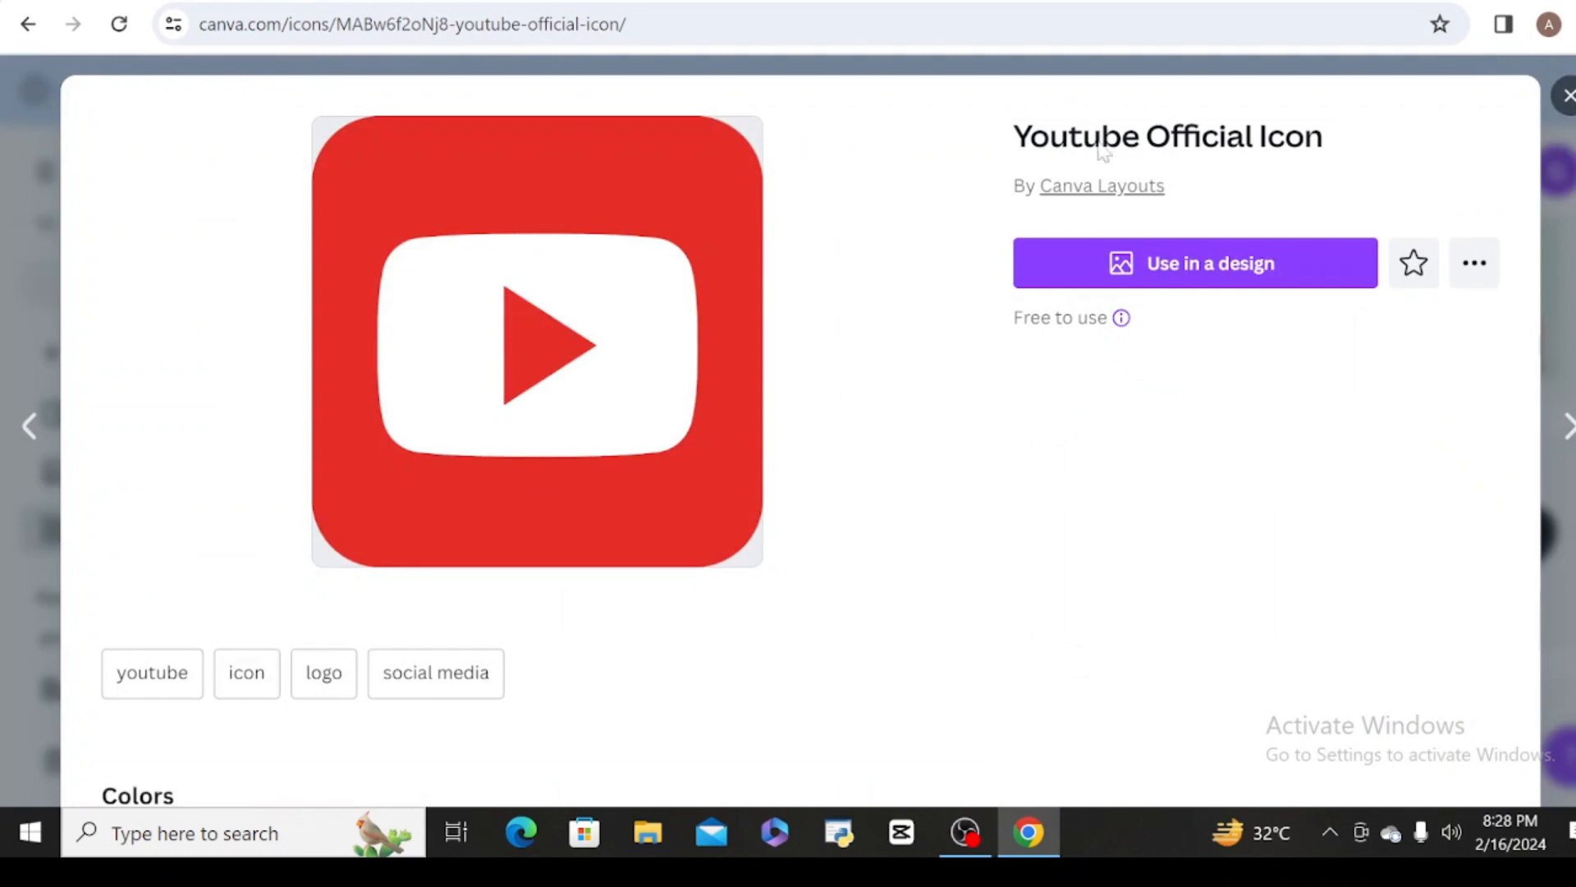
right_click(674, 448)
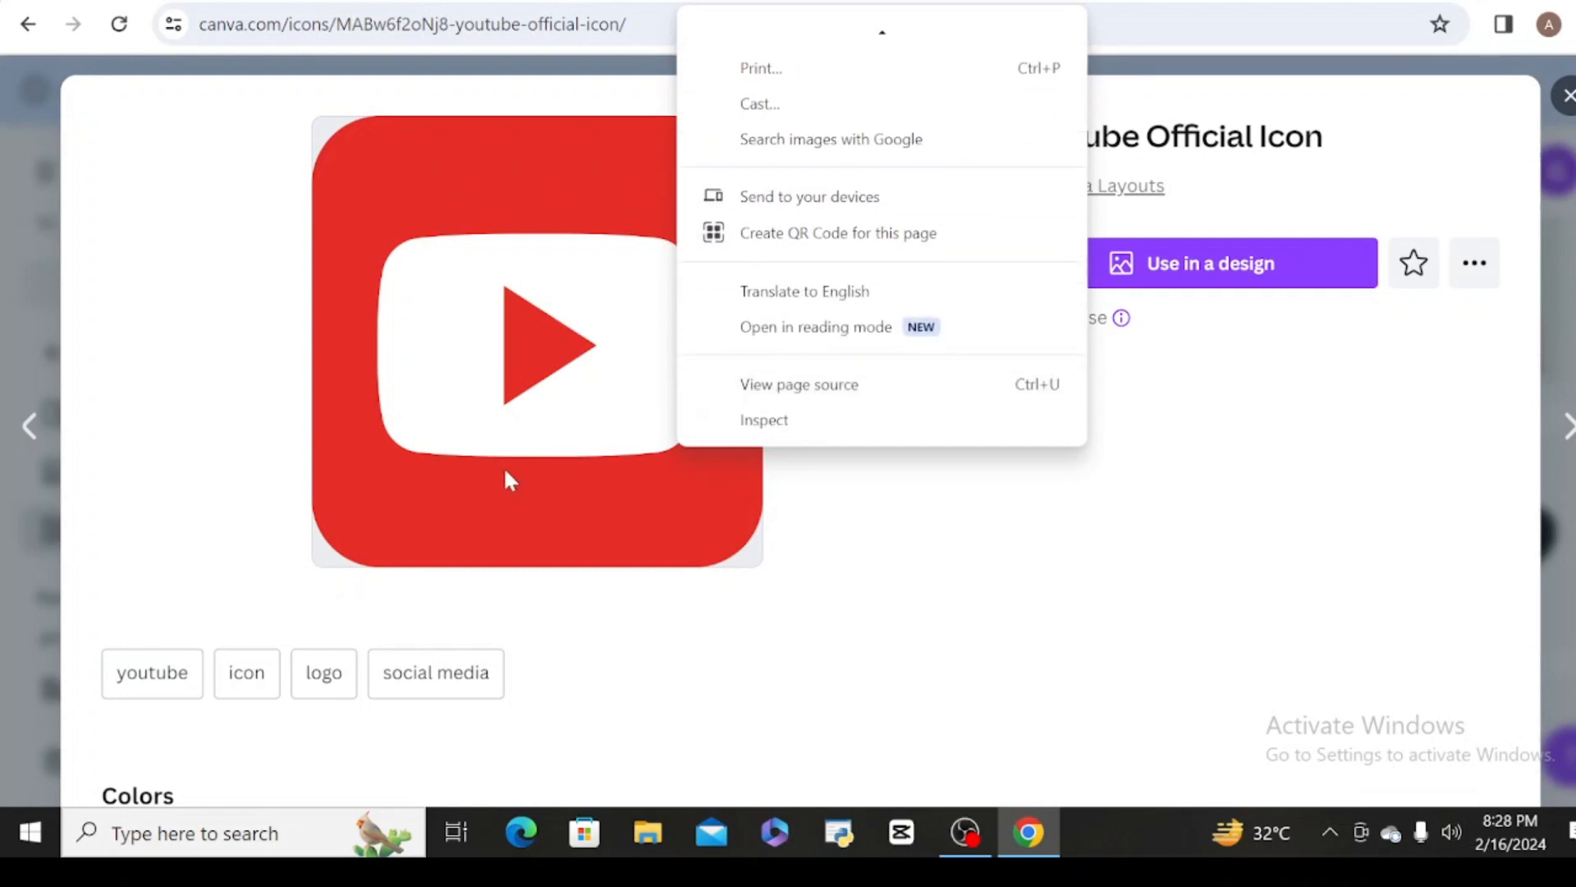
left_click(596, 492)
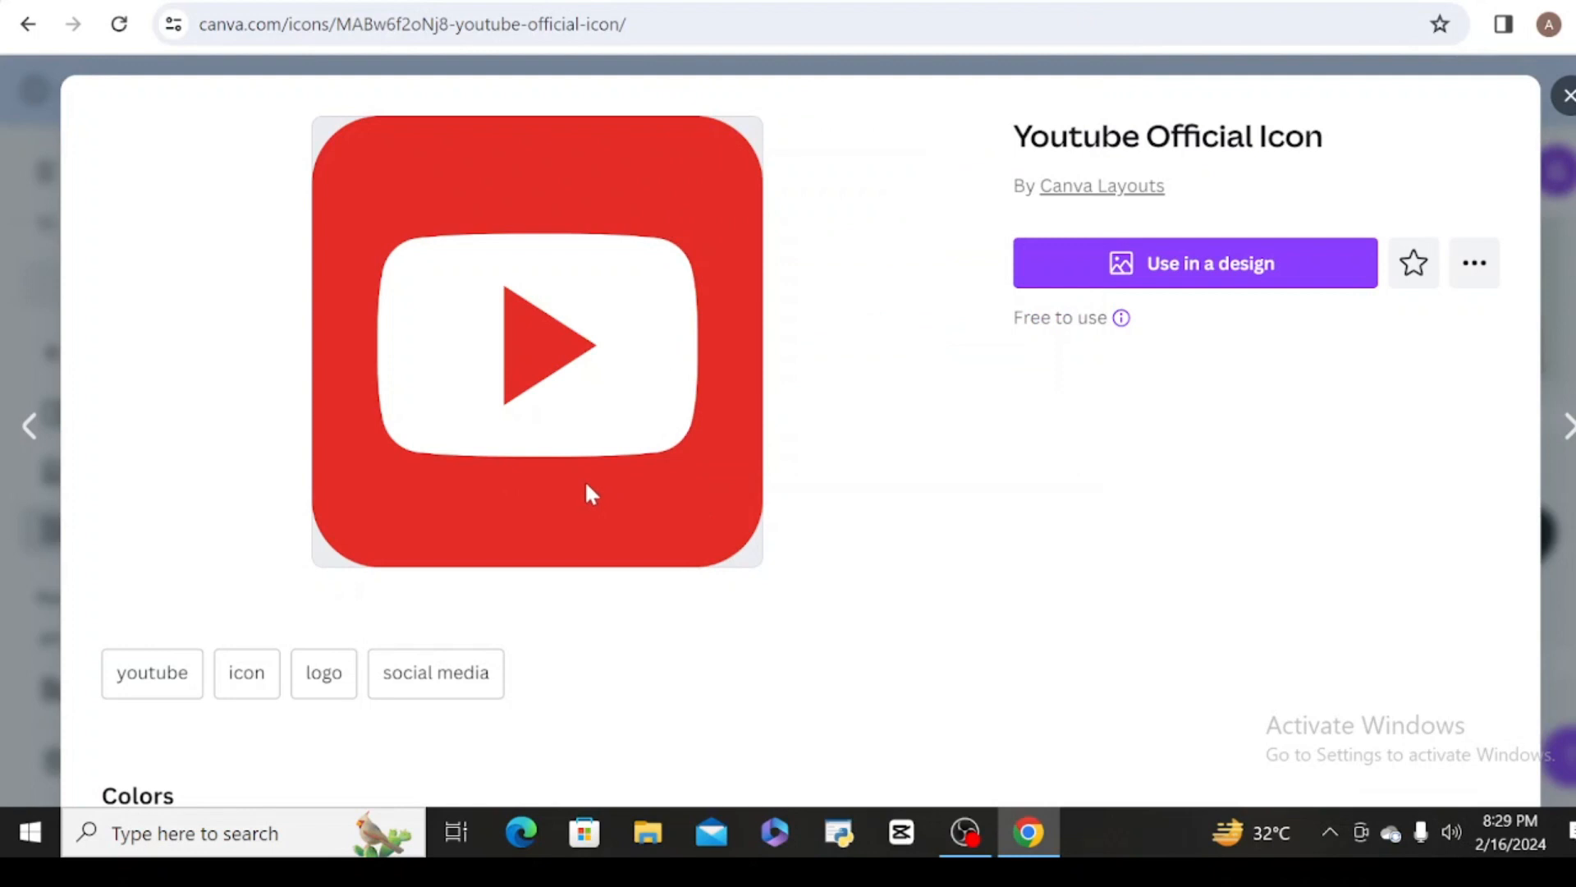
left_click(1141, 264)
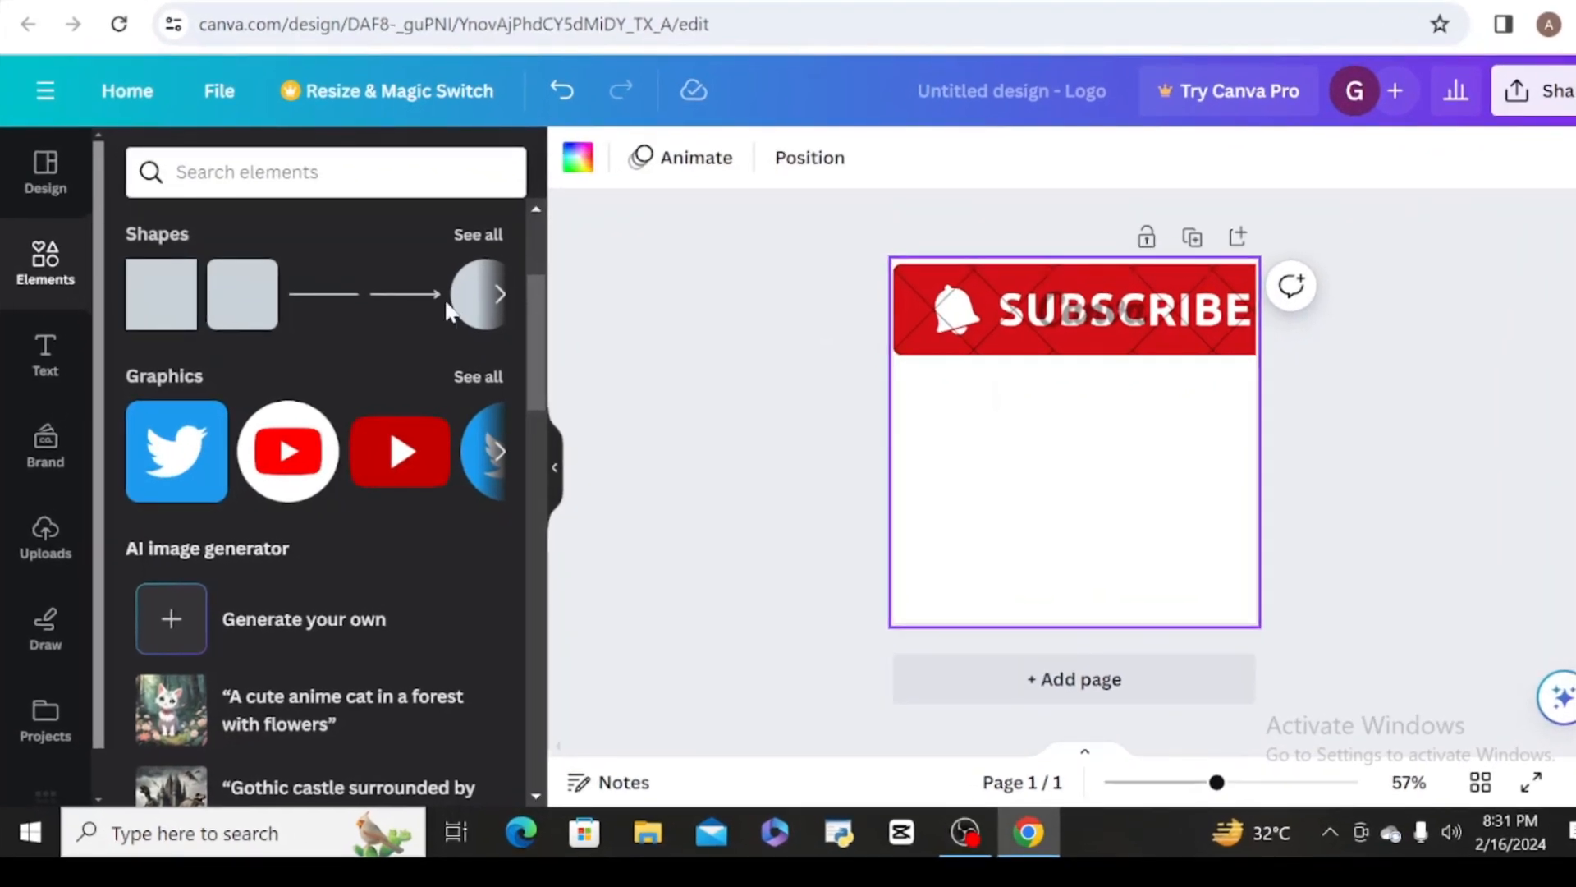
- Search the elements for the recent term "youtube logo" and browse the matching graphics
left_click(246, 171)
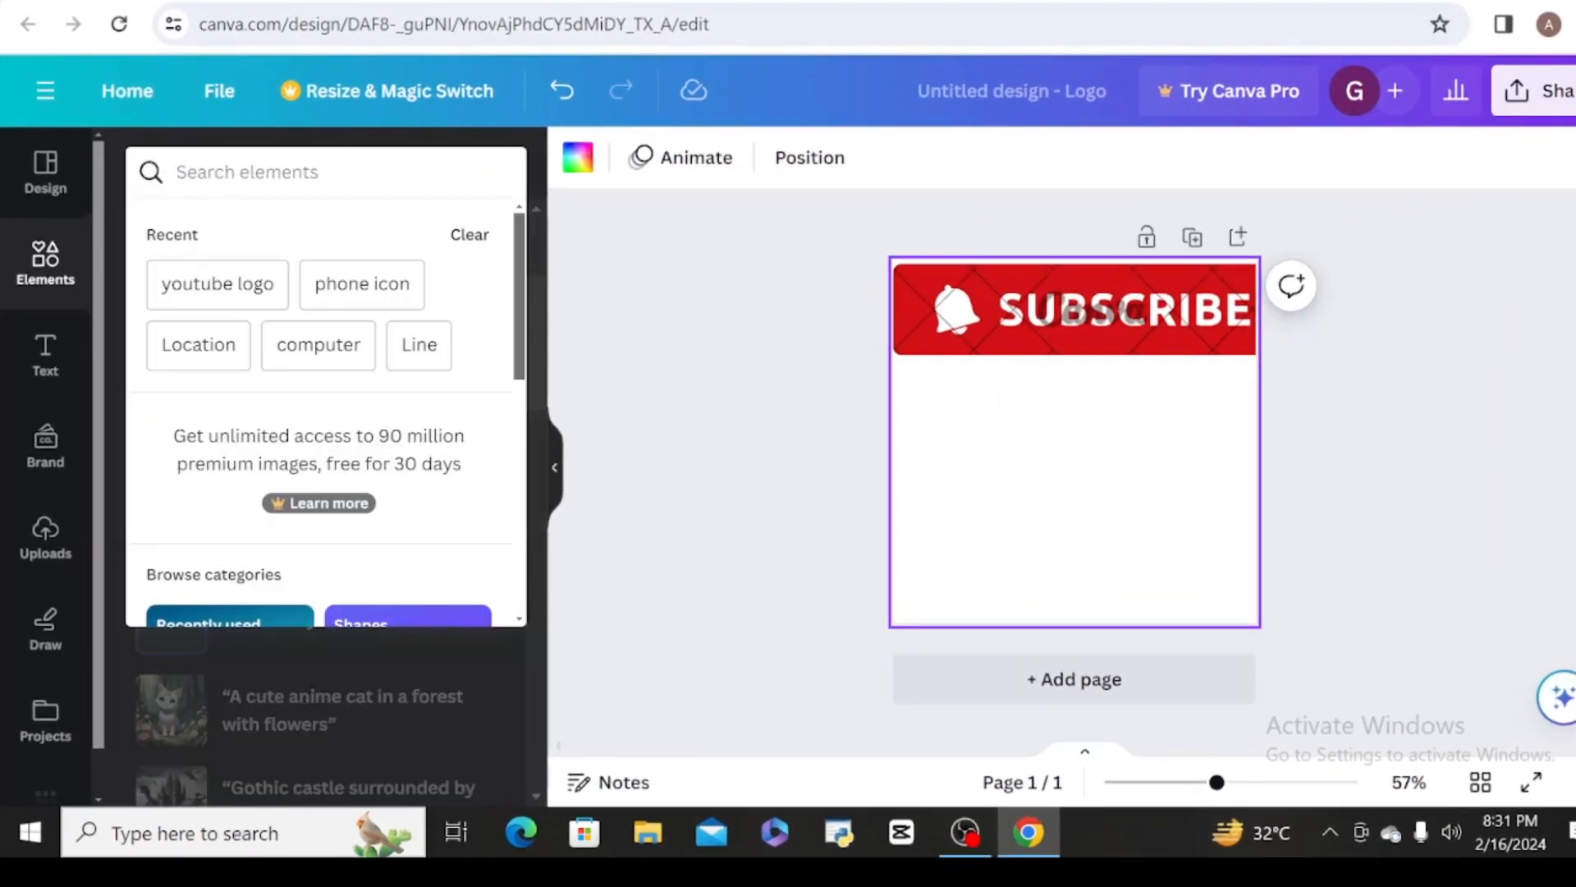
left_click(205, 289)
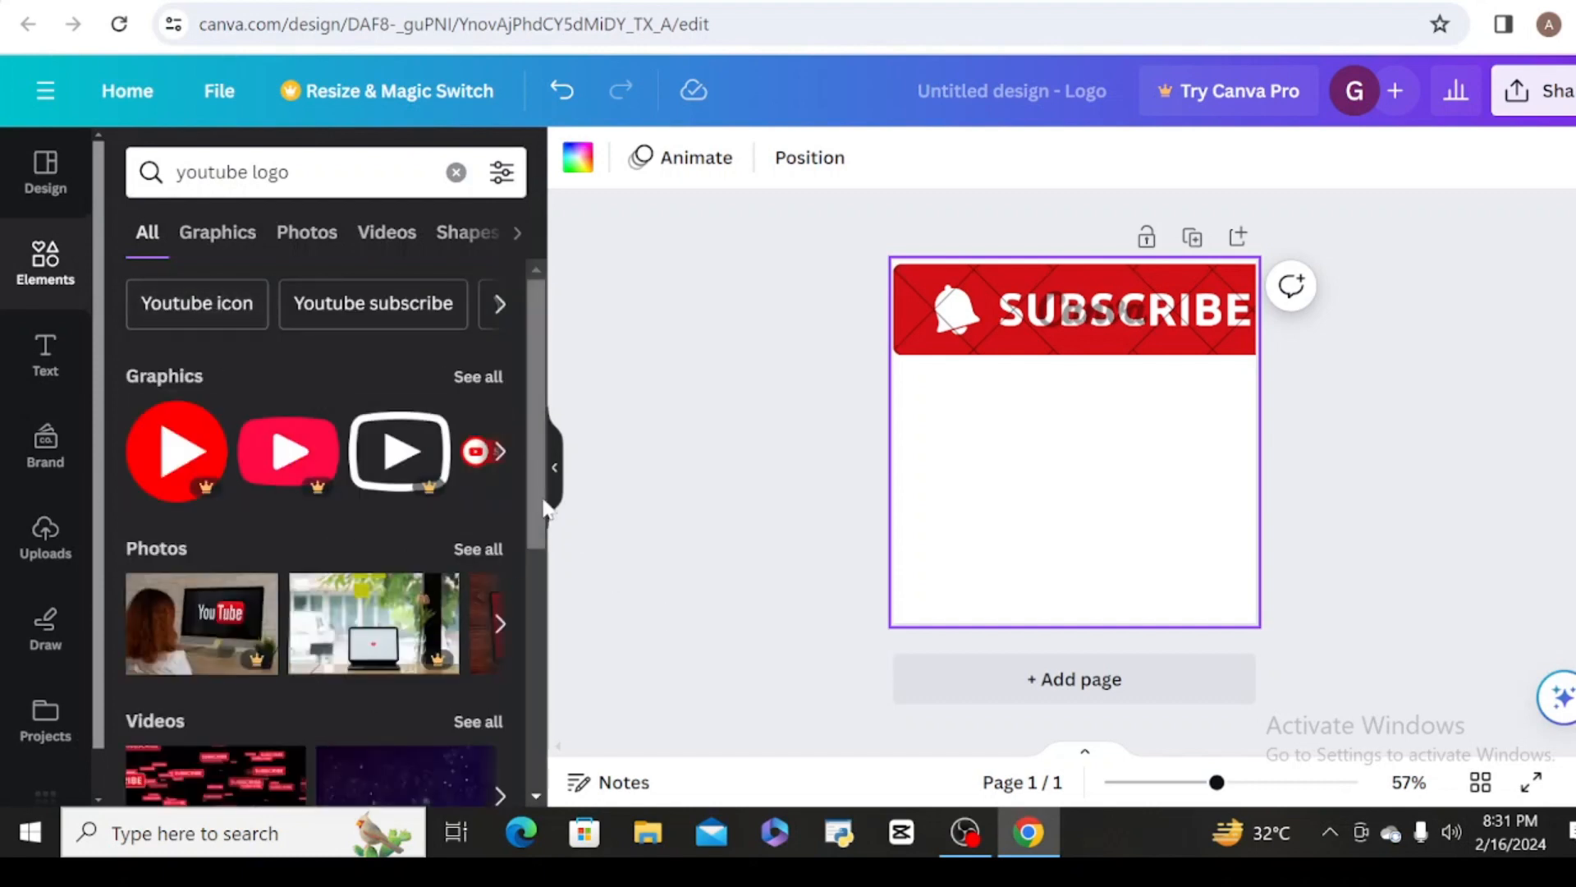
left_click_drag(534, 494, 394, 398)
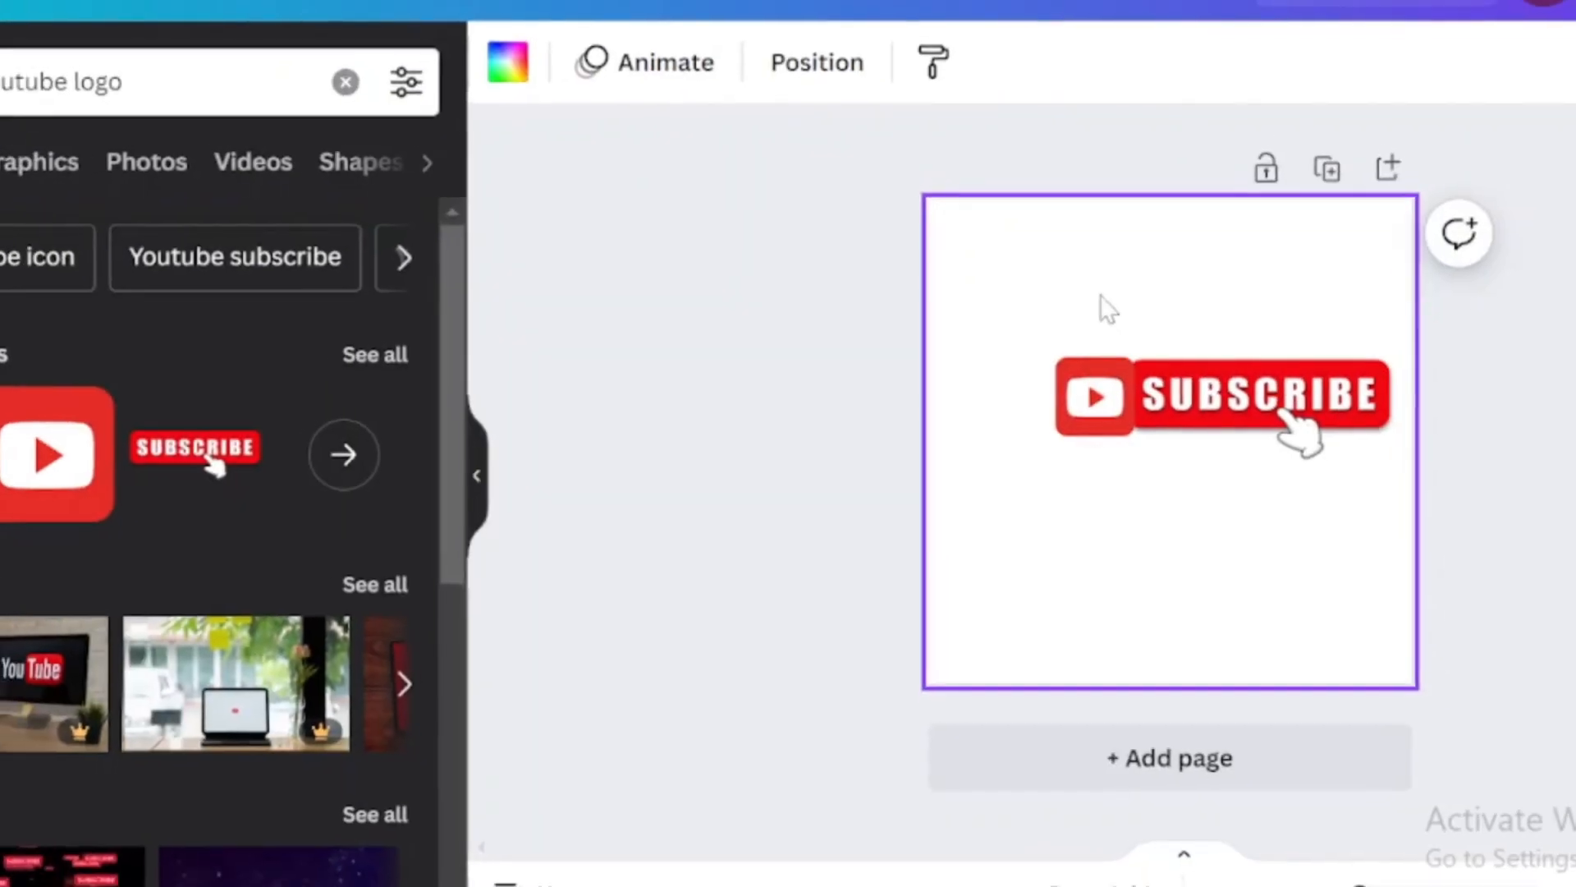
- Rearrange the two graphics so that the YouTube icon sits at the right end of the SUBSCRIBE button
left_click(1116, 417)
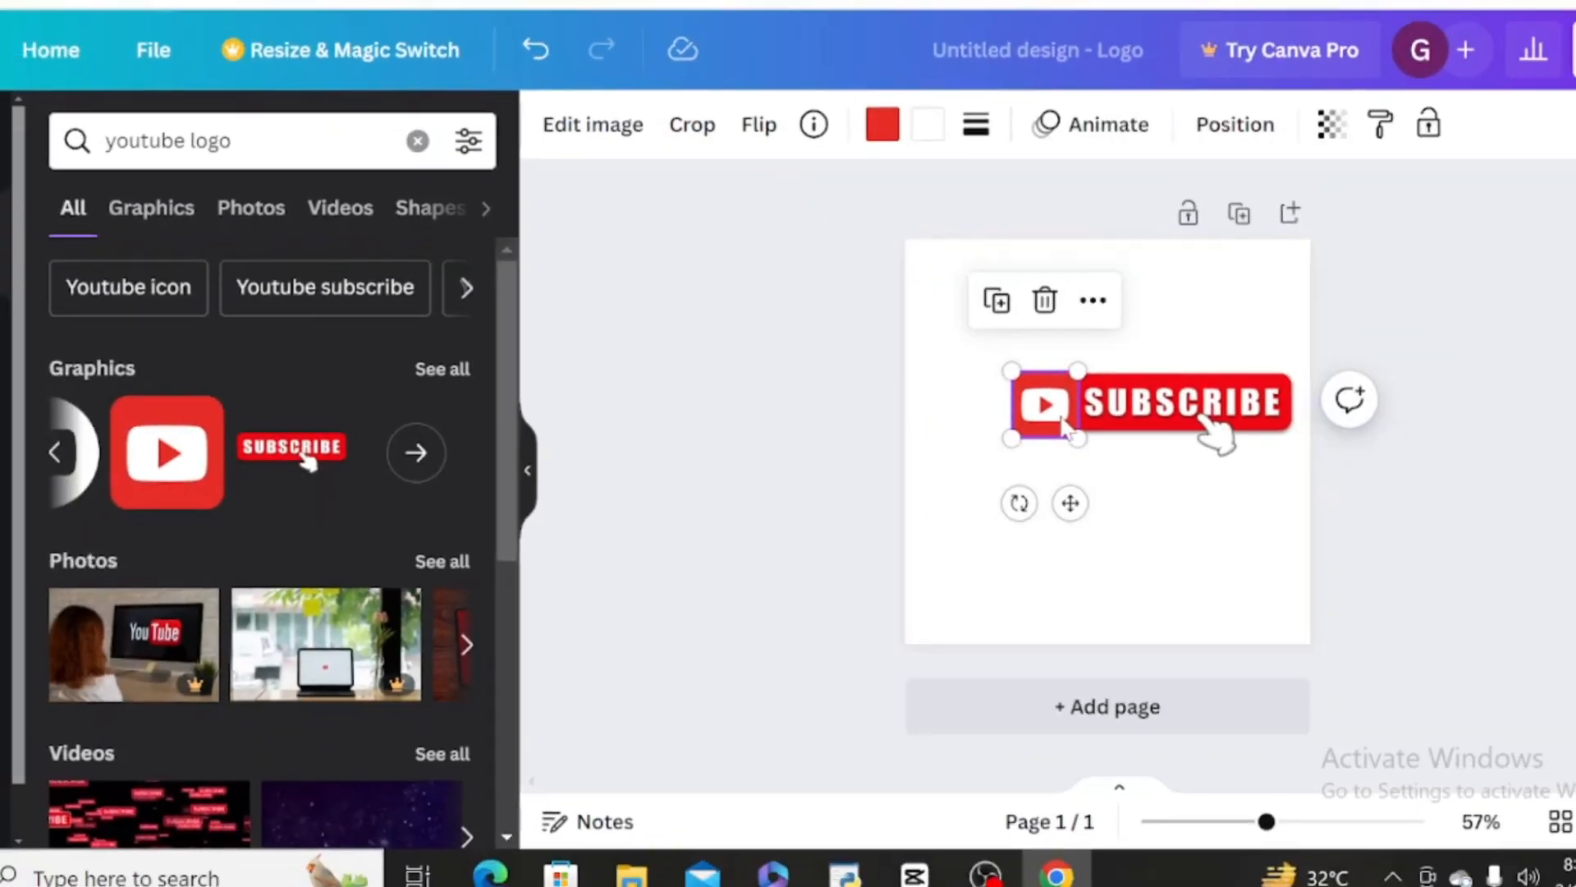
left_click_drag(1115, 417, 1018, 401)
left_click(952, 502)
left_click(1073, 411)
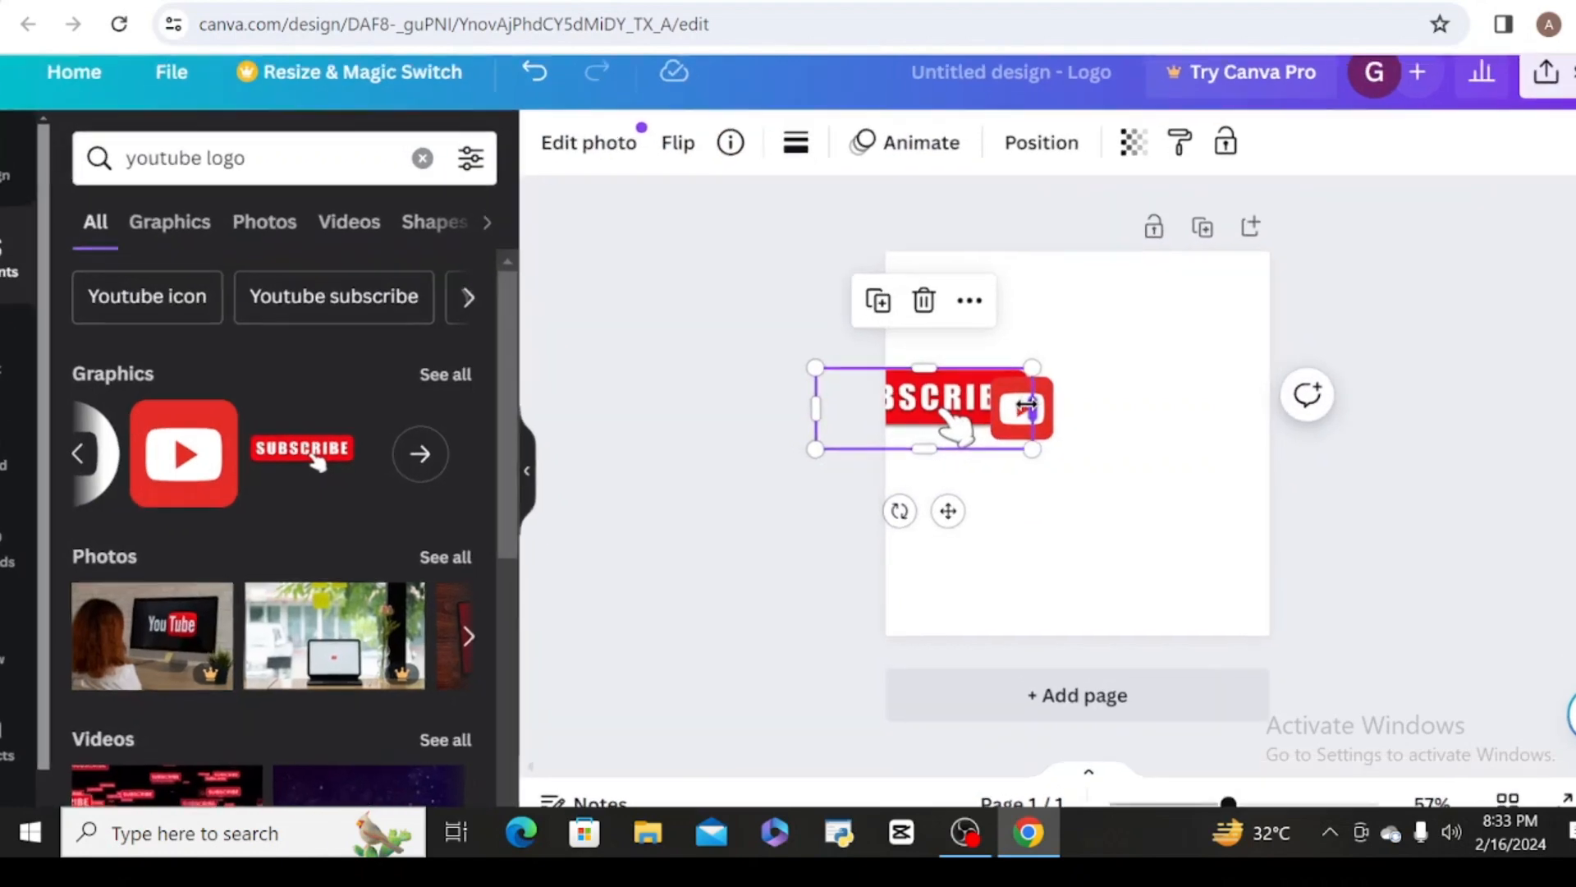
left_click(1025, 409)
left_click_drag(1031, 410, 1184, 417)
left_click_drag(959, 401, 1076, 430)
left_click(1209, 470)
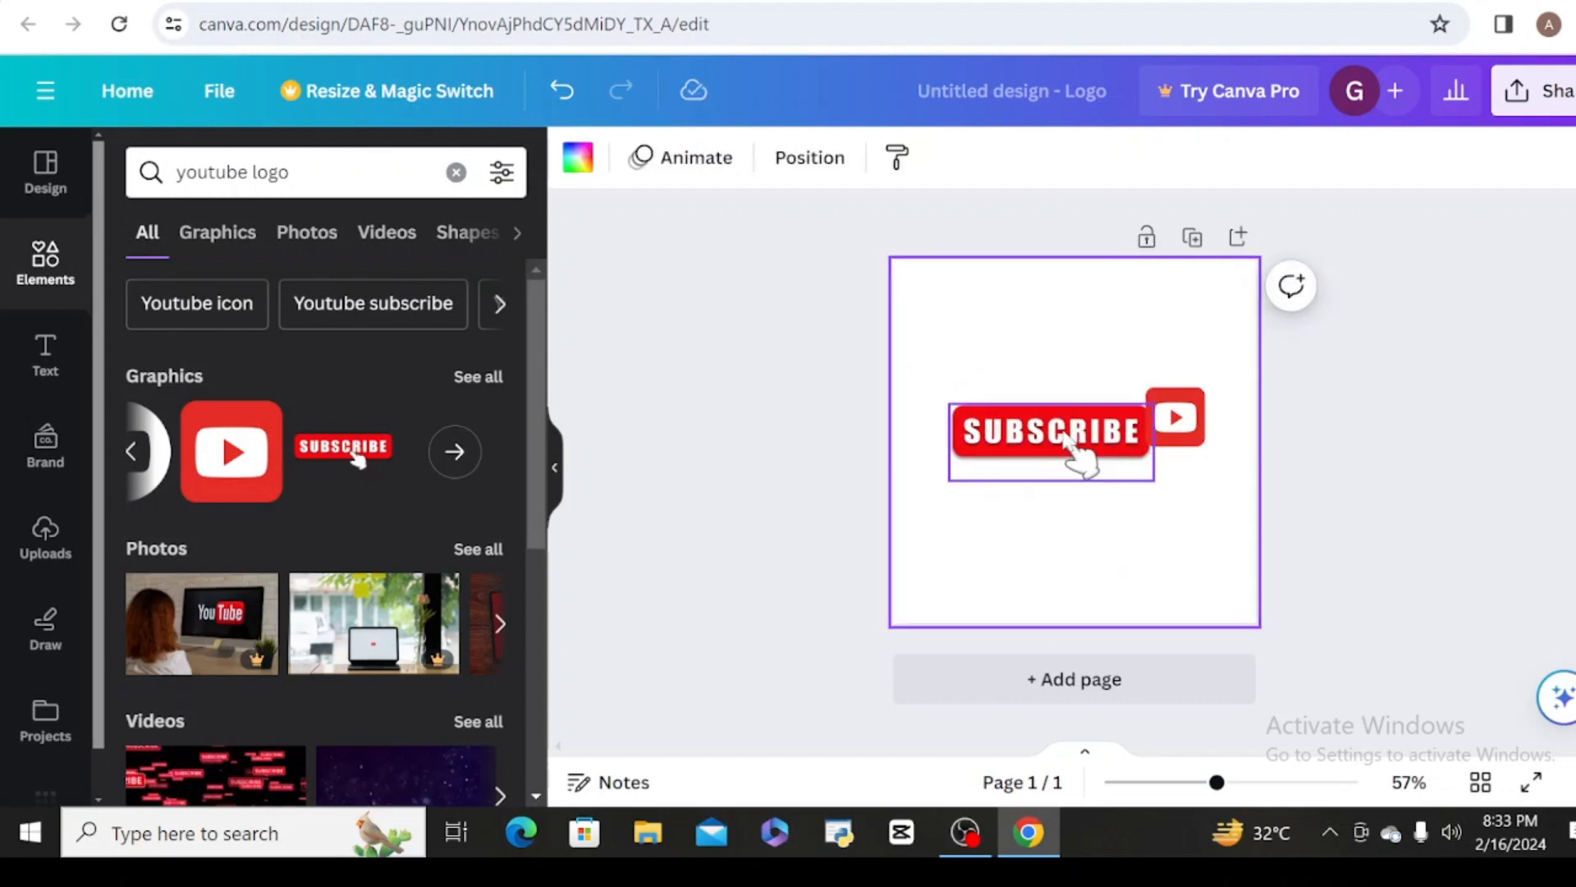
- Try out the dark red YouTube play graphic on the page and delete it
scroll(1059, 433, "down", 4)
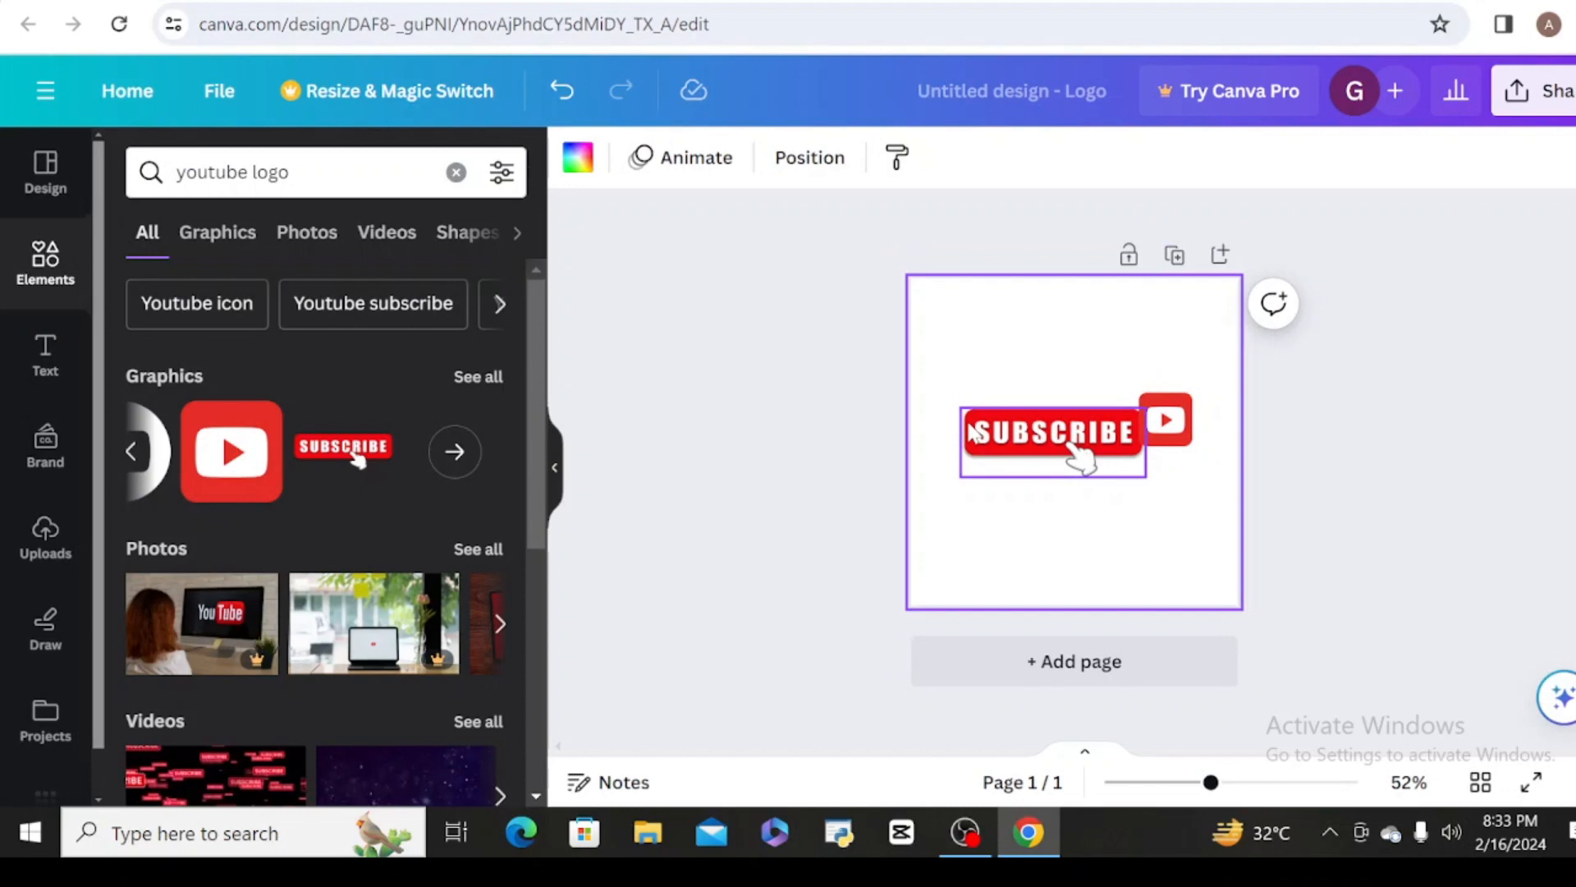
double_click(1077, 440)
left_click(904, 520)
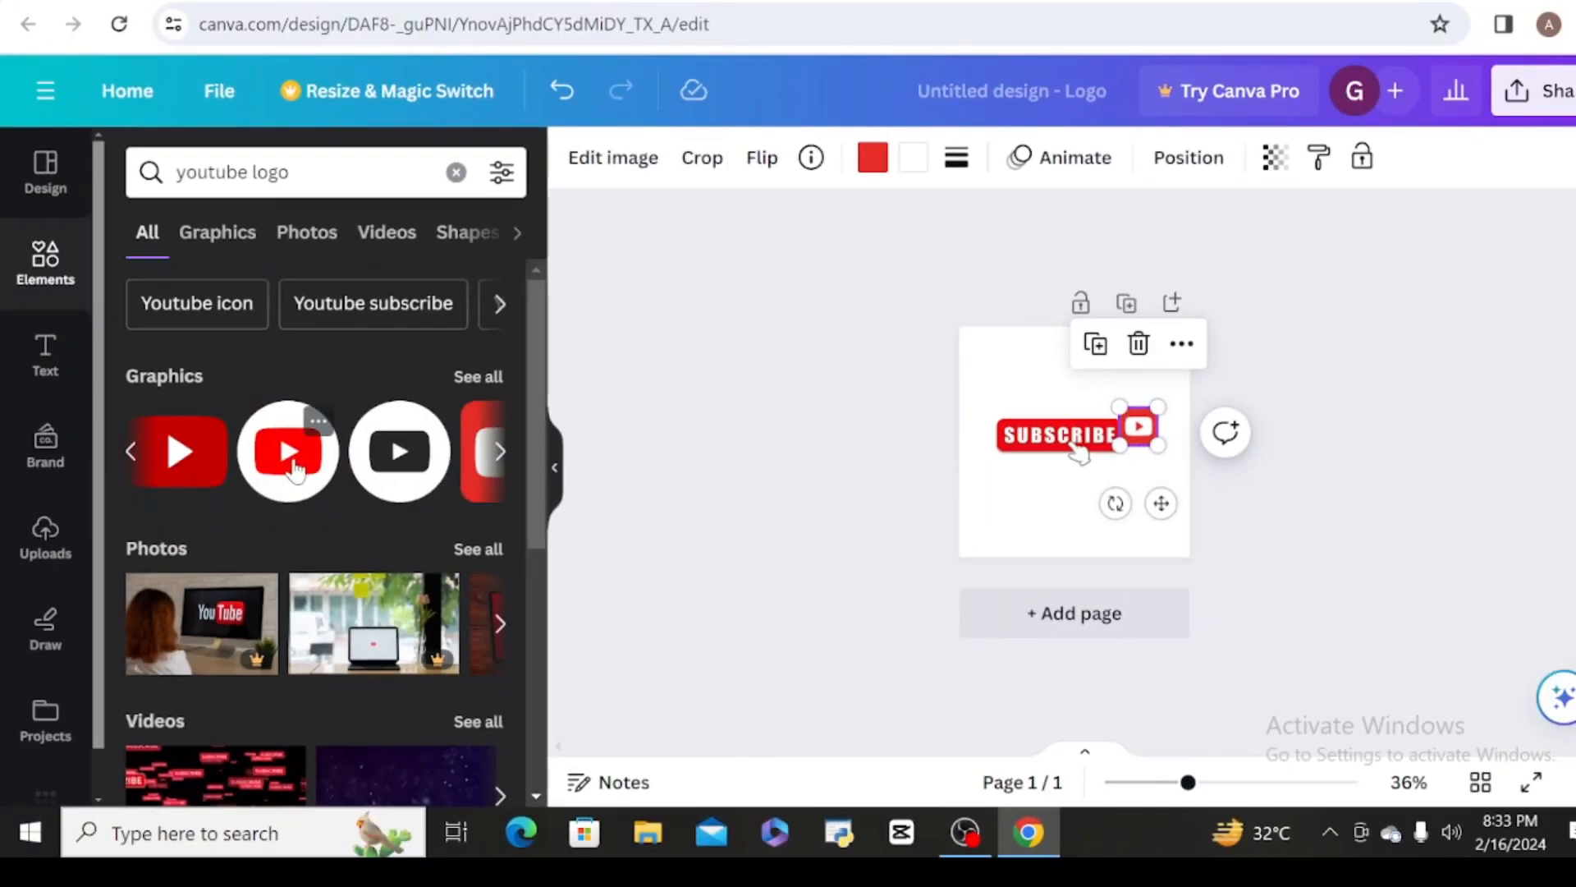
left_click(179, 451)
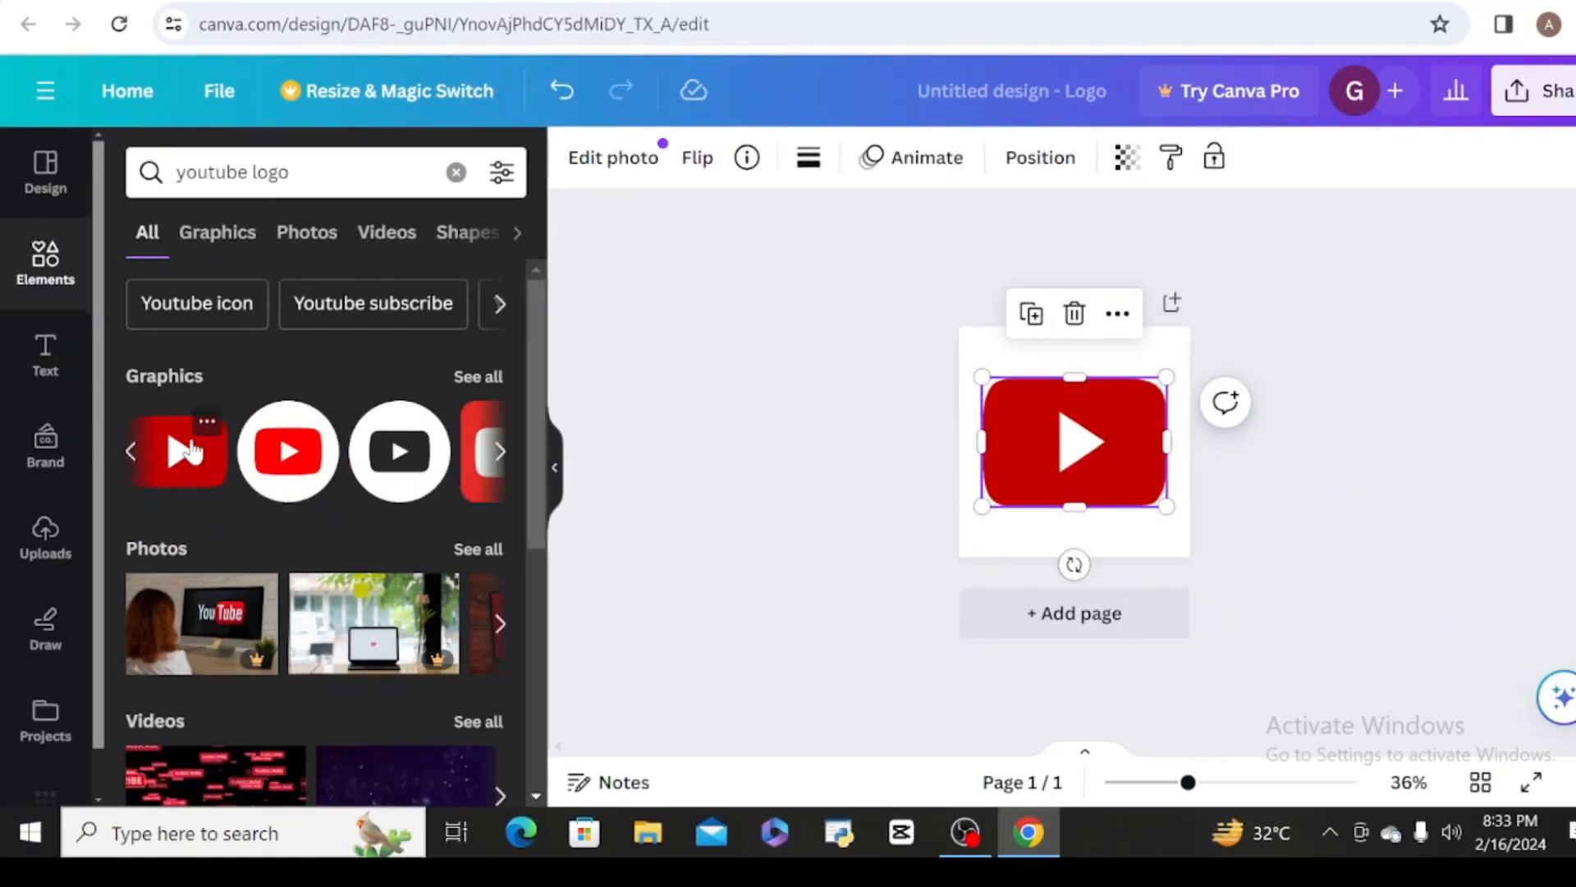
left_click_drag(981, 449, 1106, 456)
left_click(901, 380)
left_click(996, 439)
key("Delete")
key("Delete")
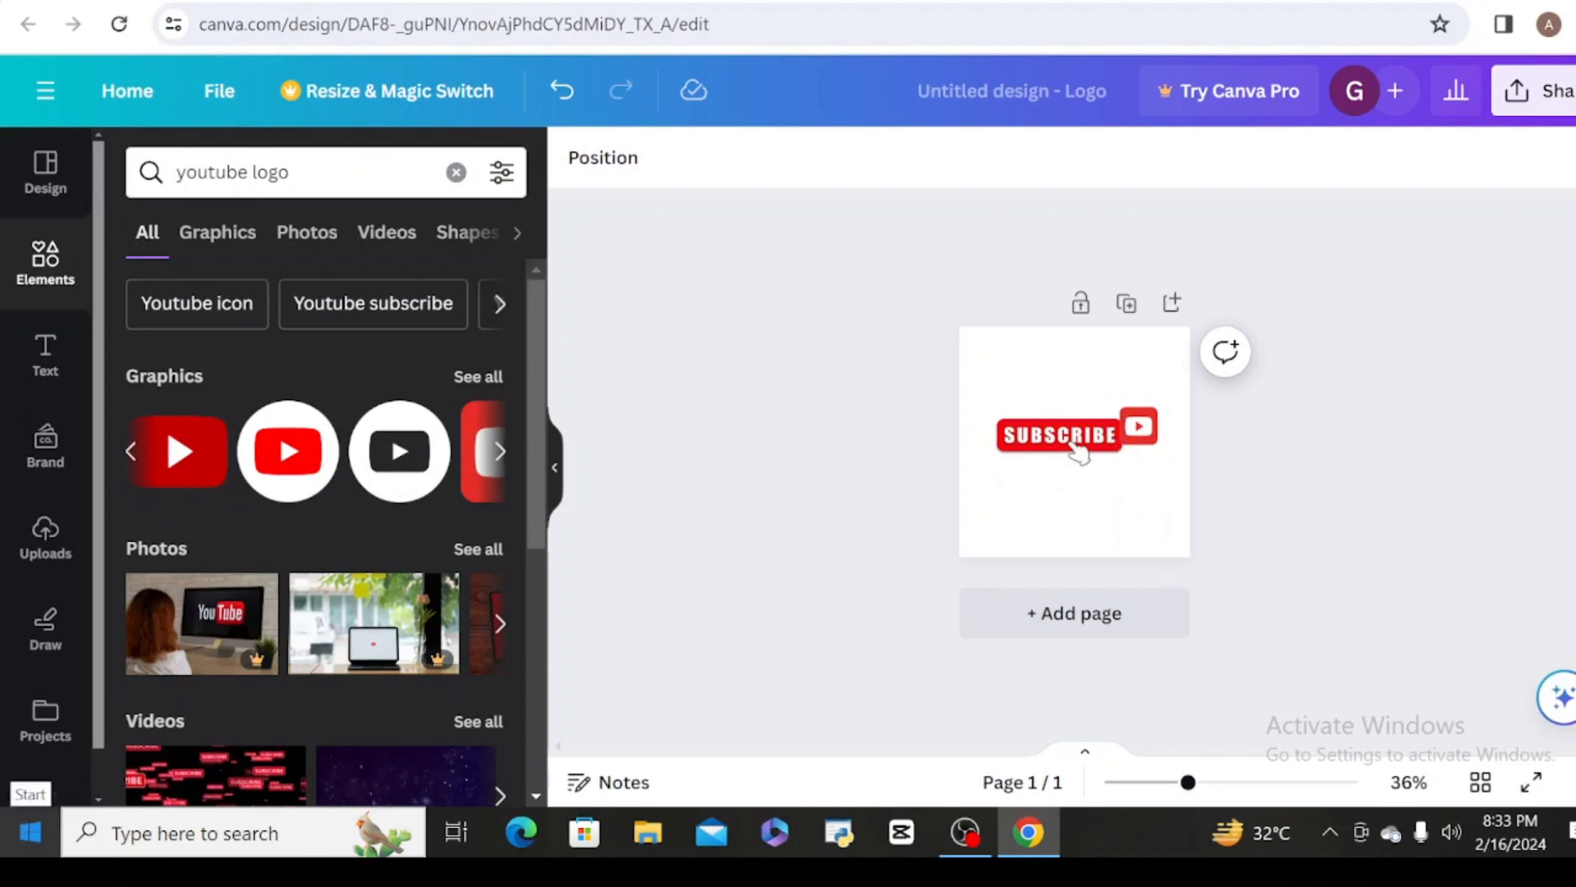
- Move the SUBSCRIBE button slightly up and shrink the YouTube icon to about the button's height
left_click_drag(1065, 445, 1069, 435)
left_click(1261, 782)
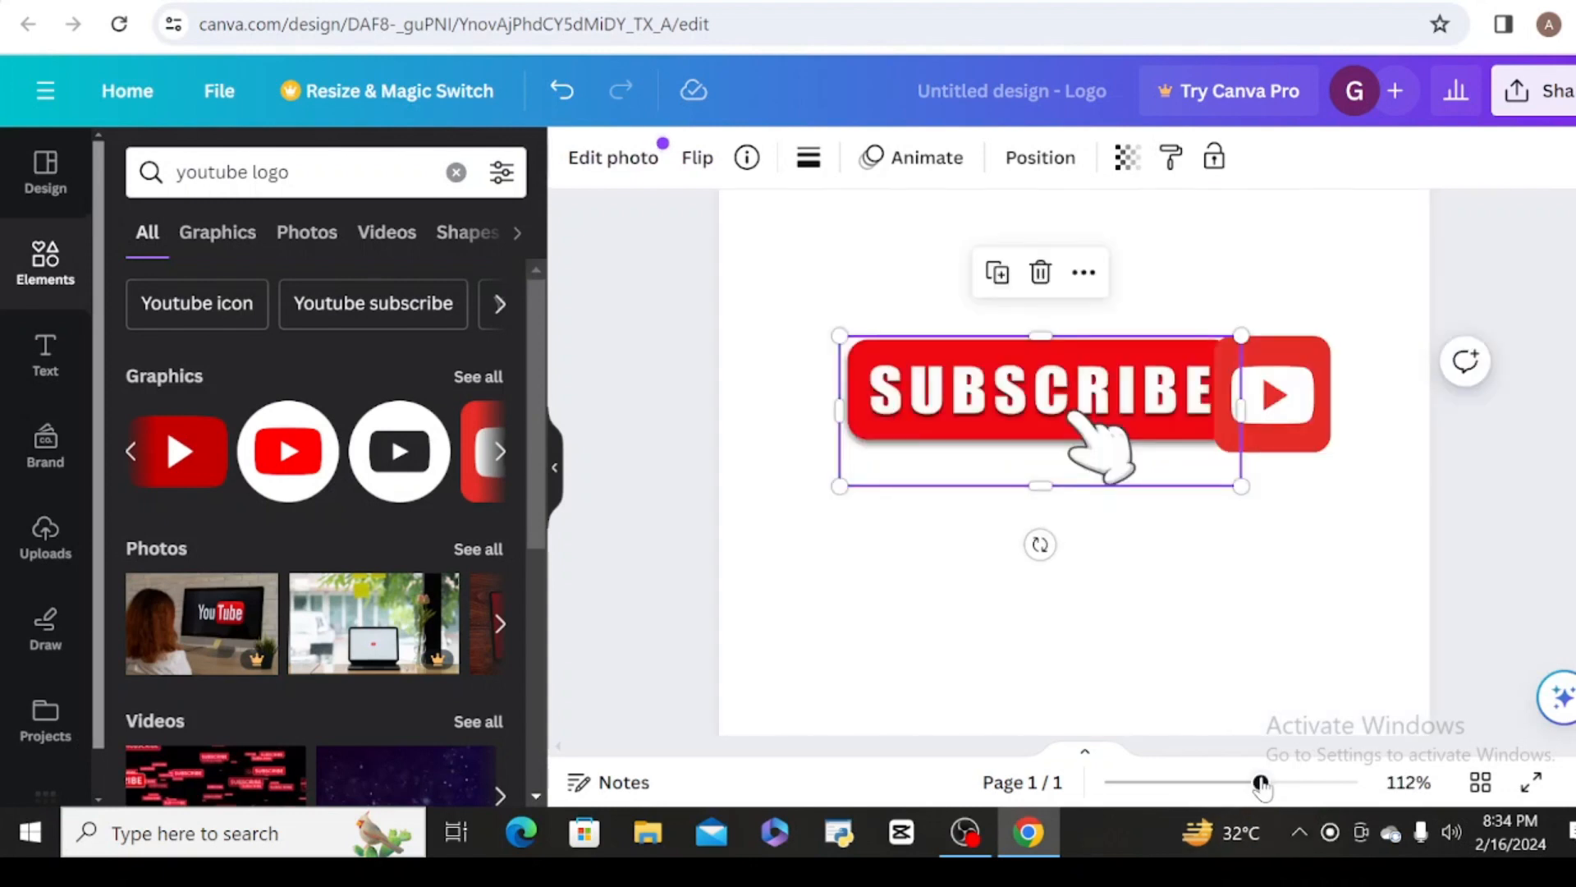
left_click(1327, 781)
left_click(1293, 782)
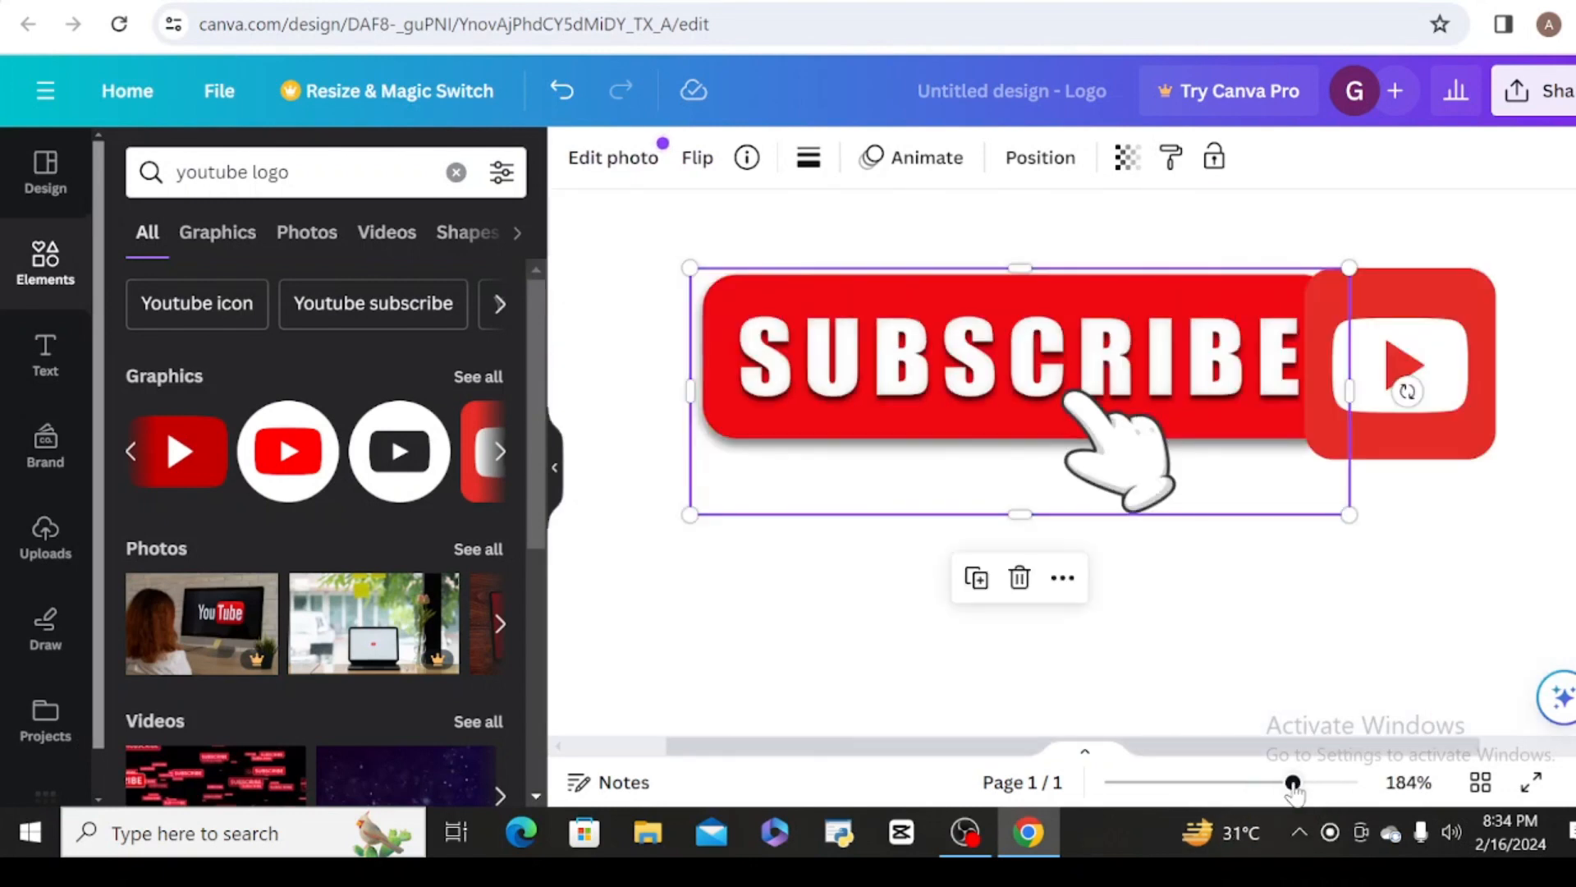
left_click(1409, 445)
mouse_move(1497, 461)
left_mouse_down()
mouse_move(1494, 434)
mouse_move(1480, 444)
left_mouse_up()
left_click_drag(1479, 265, 1474, 274)
left_click(1541, 504)
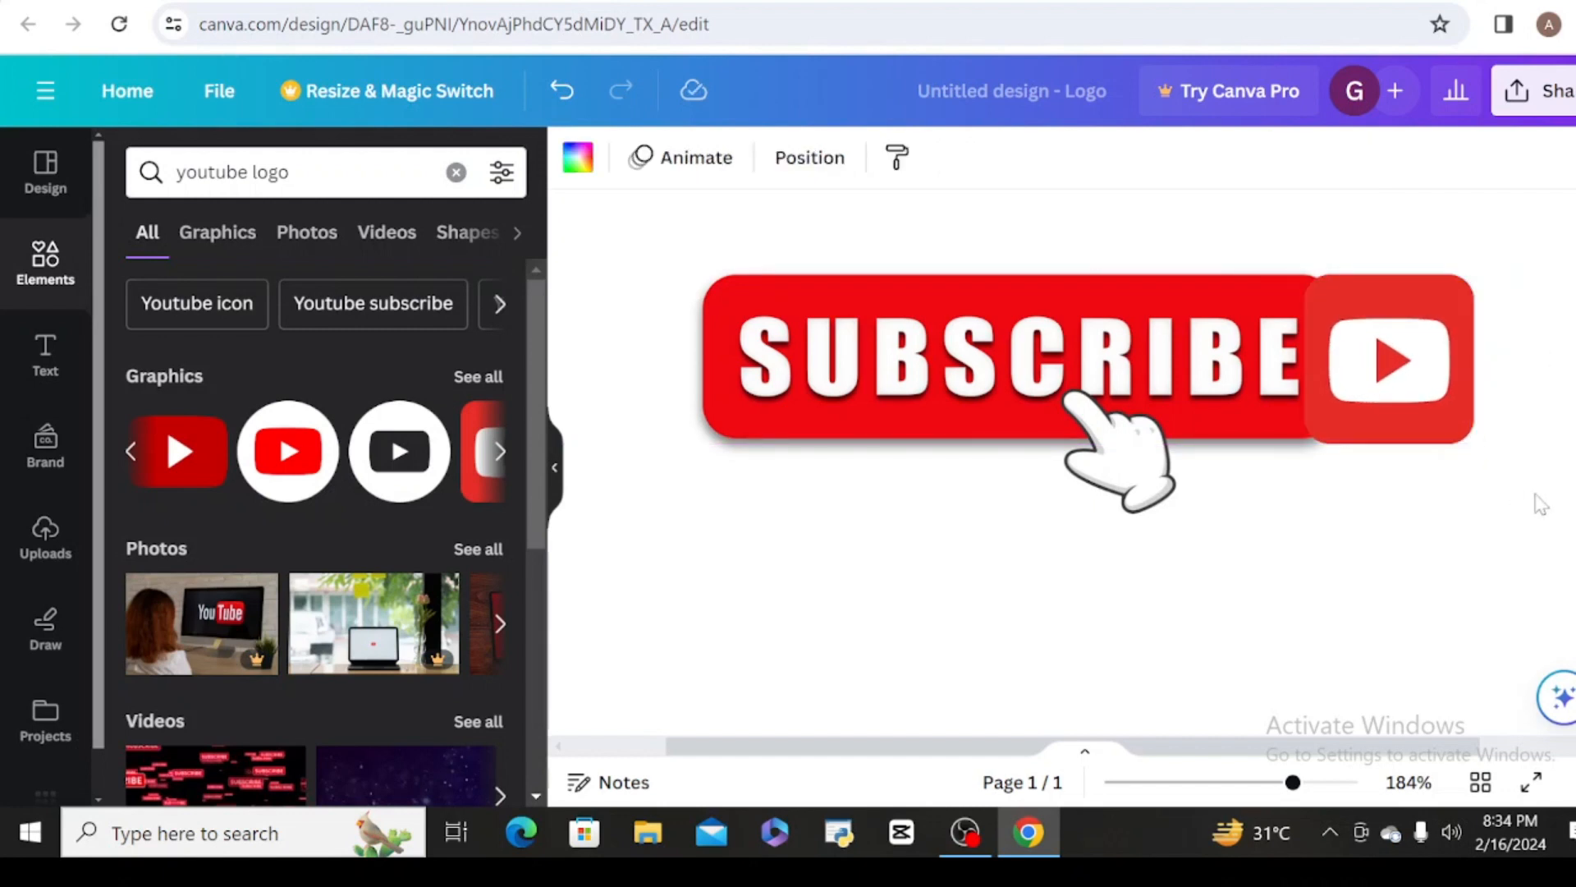
- Nudge the YouTube icon right and slightly up to align it with the end of the SUBSCRIBE button
left_click(1396, 411)
key("Right")
key("Right")
key("Right")
key("Right")
key("Right")
key("Right")
key("Right")
key("Right")
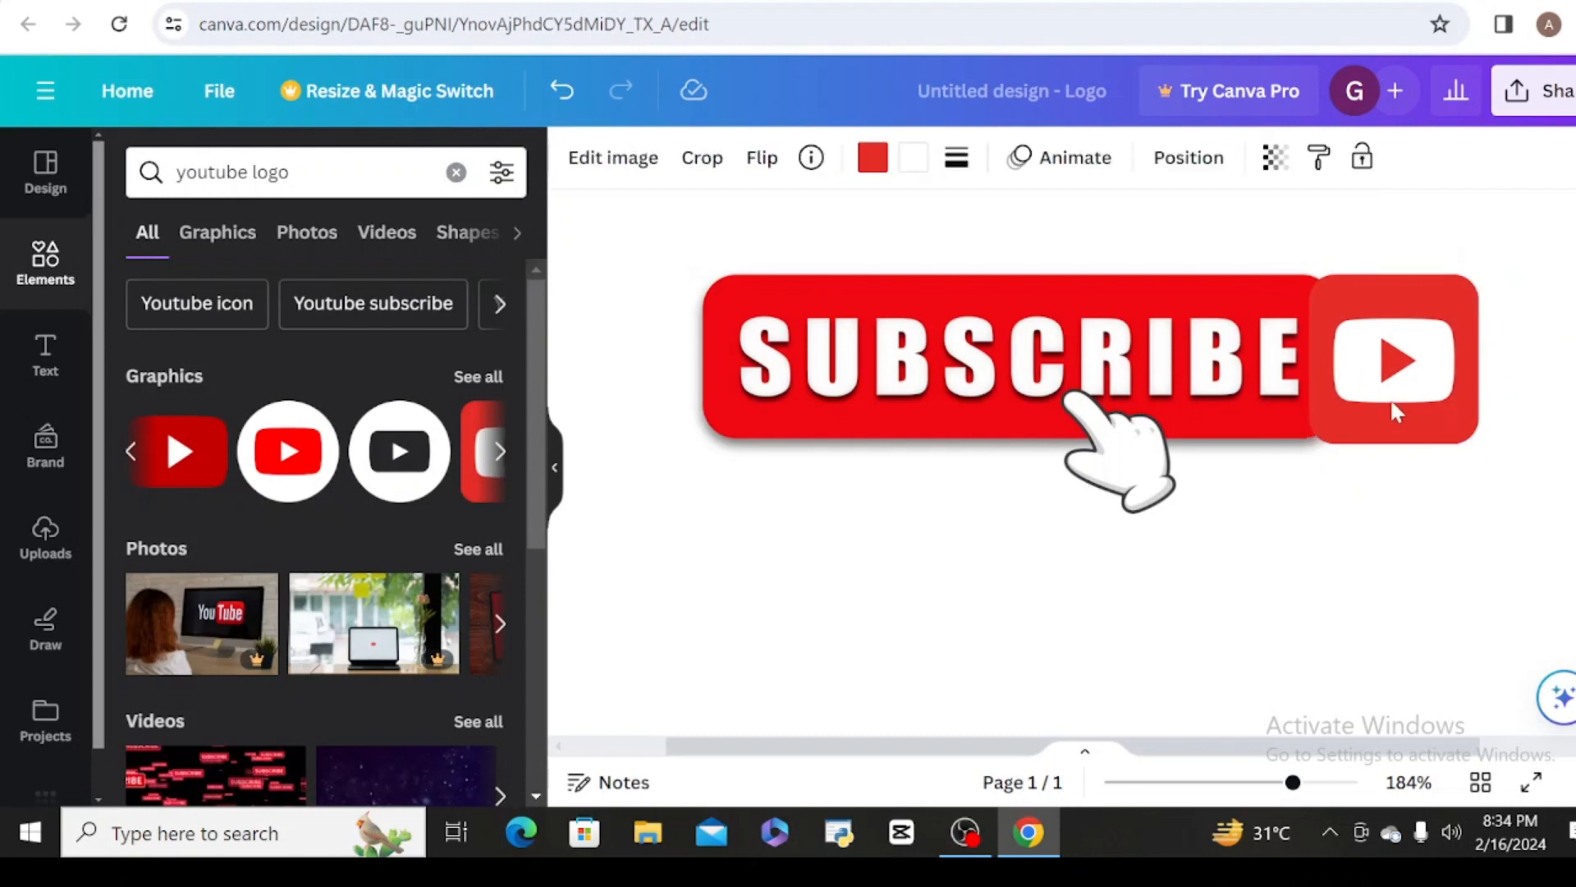
key("Up")
key("Up")
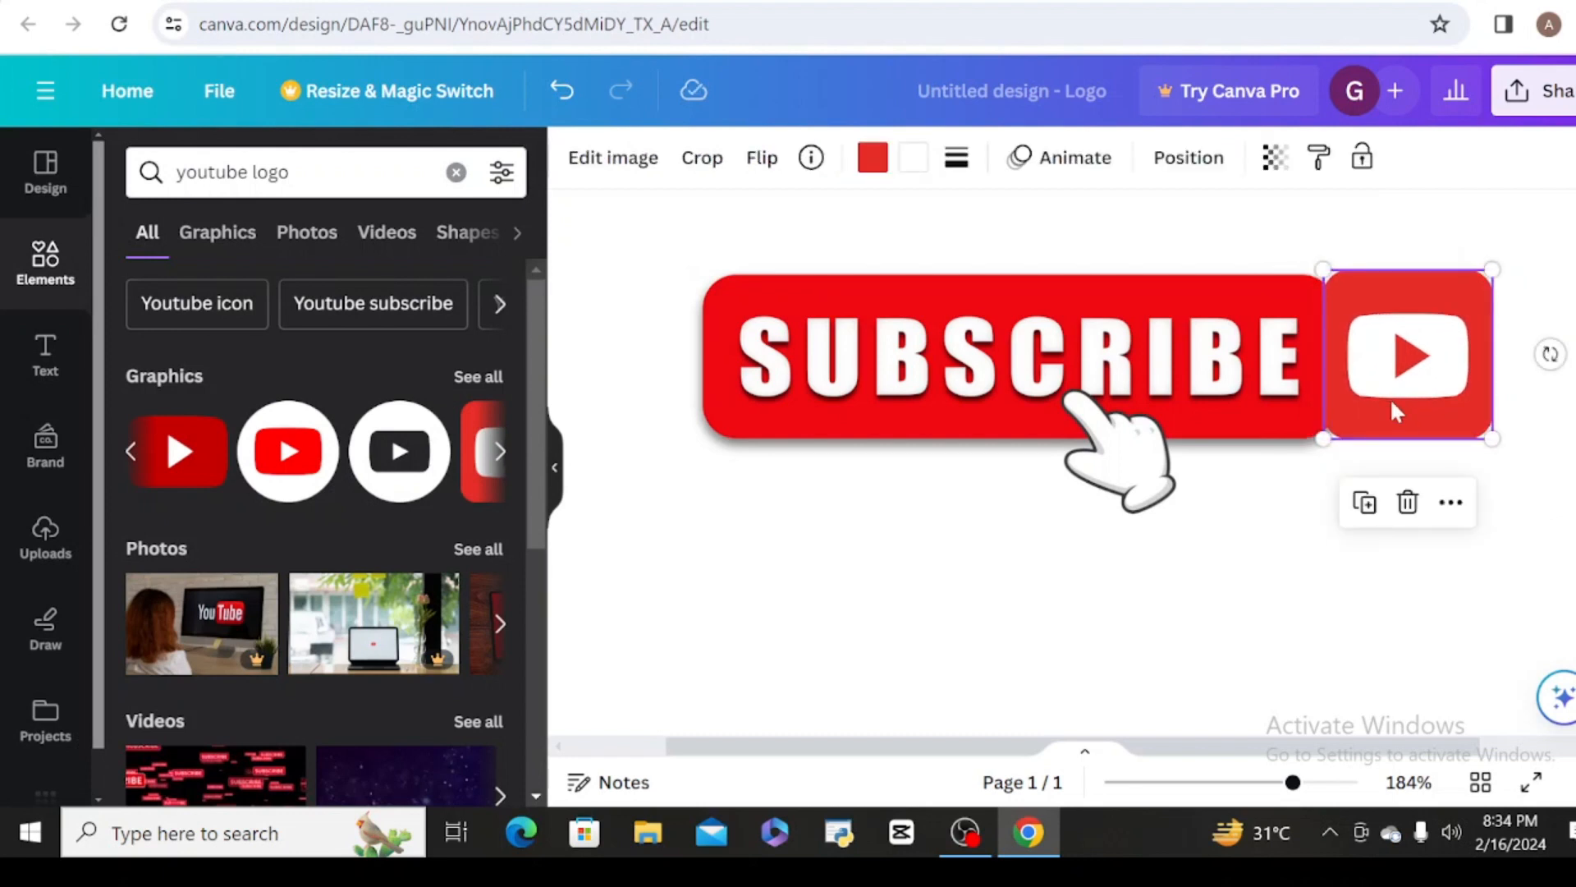
key("Left")
key("Left")
left_click(1284, 492)
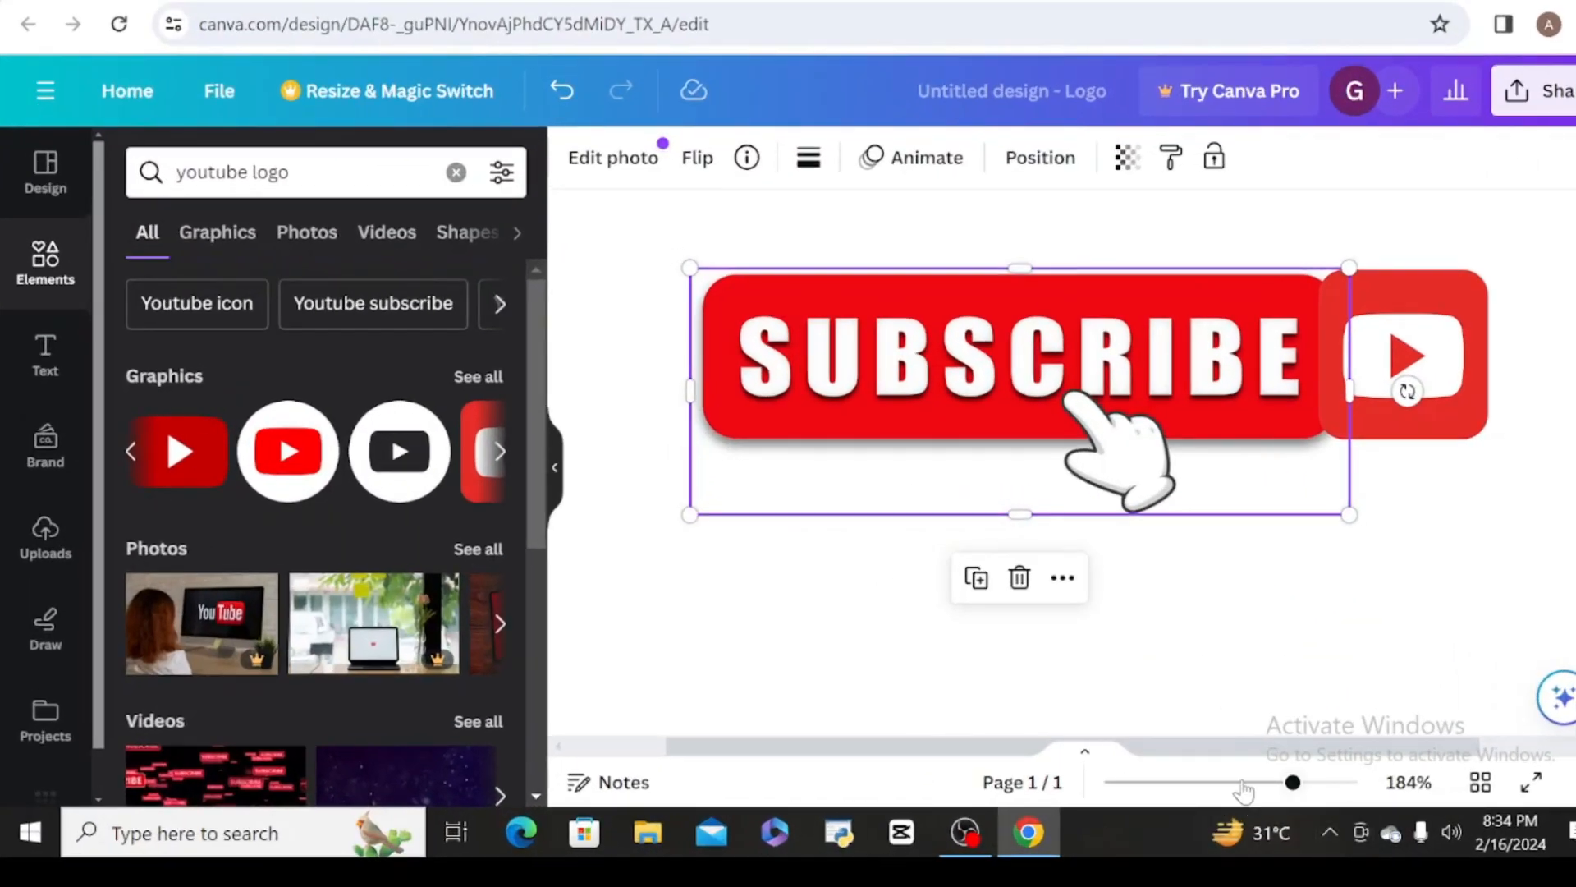
- Select the SUBSCRIBE button and YouTube icon together and shrink them to roughly half their width
left_click(1243, 784)
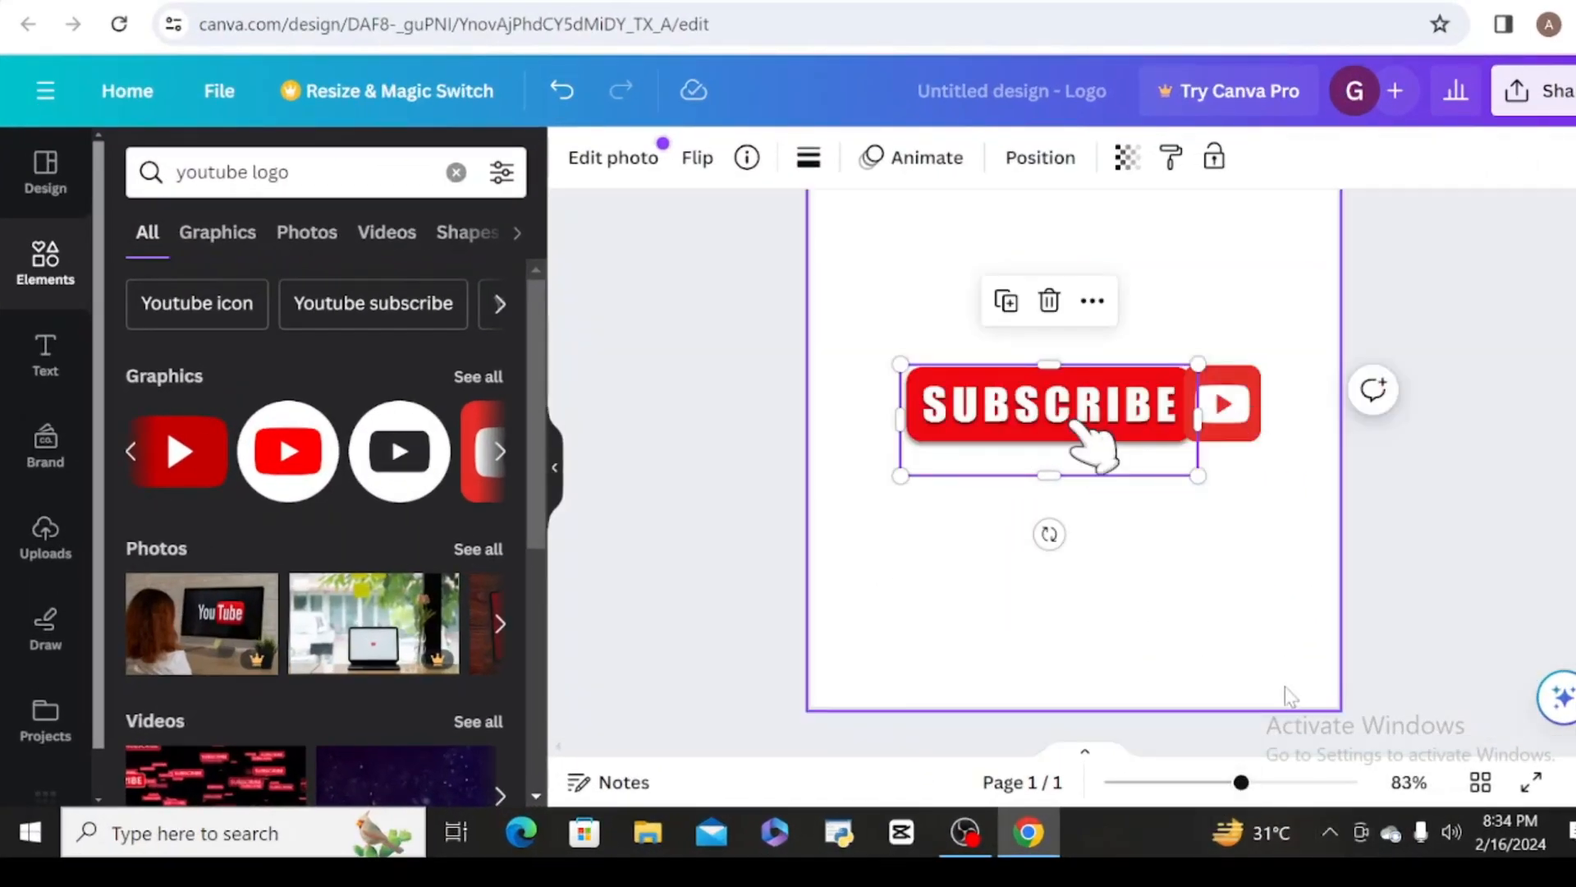
left_click(1245, 574)
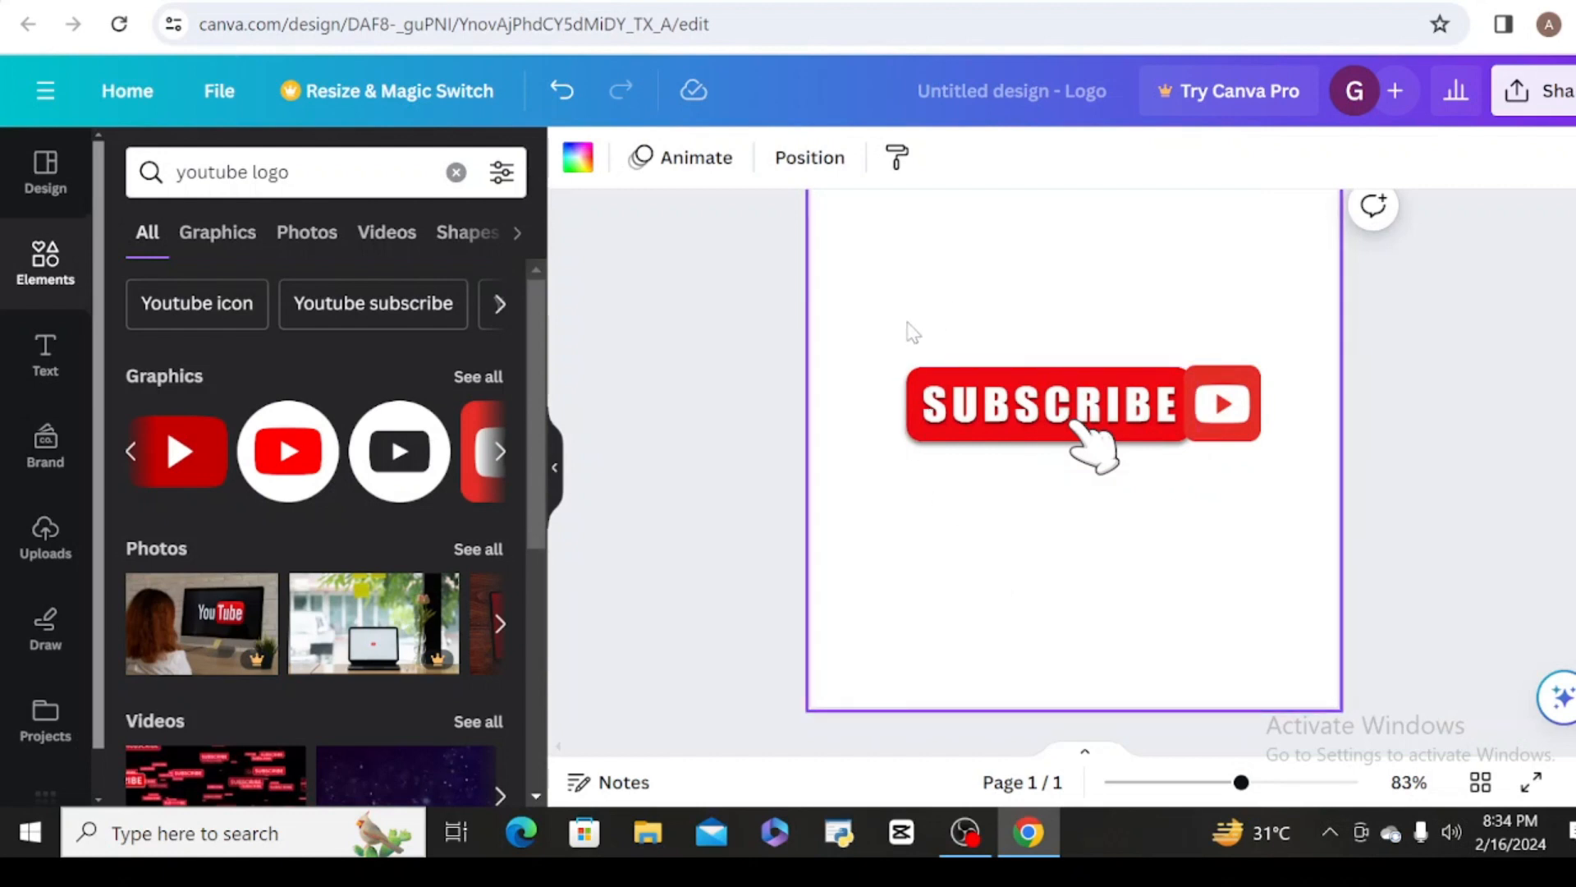
left_click_drag(890, 339, 1296, 540)
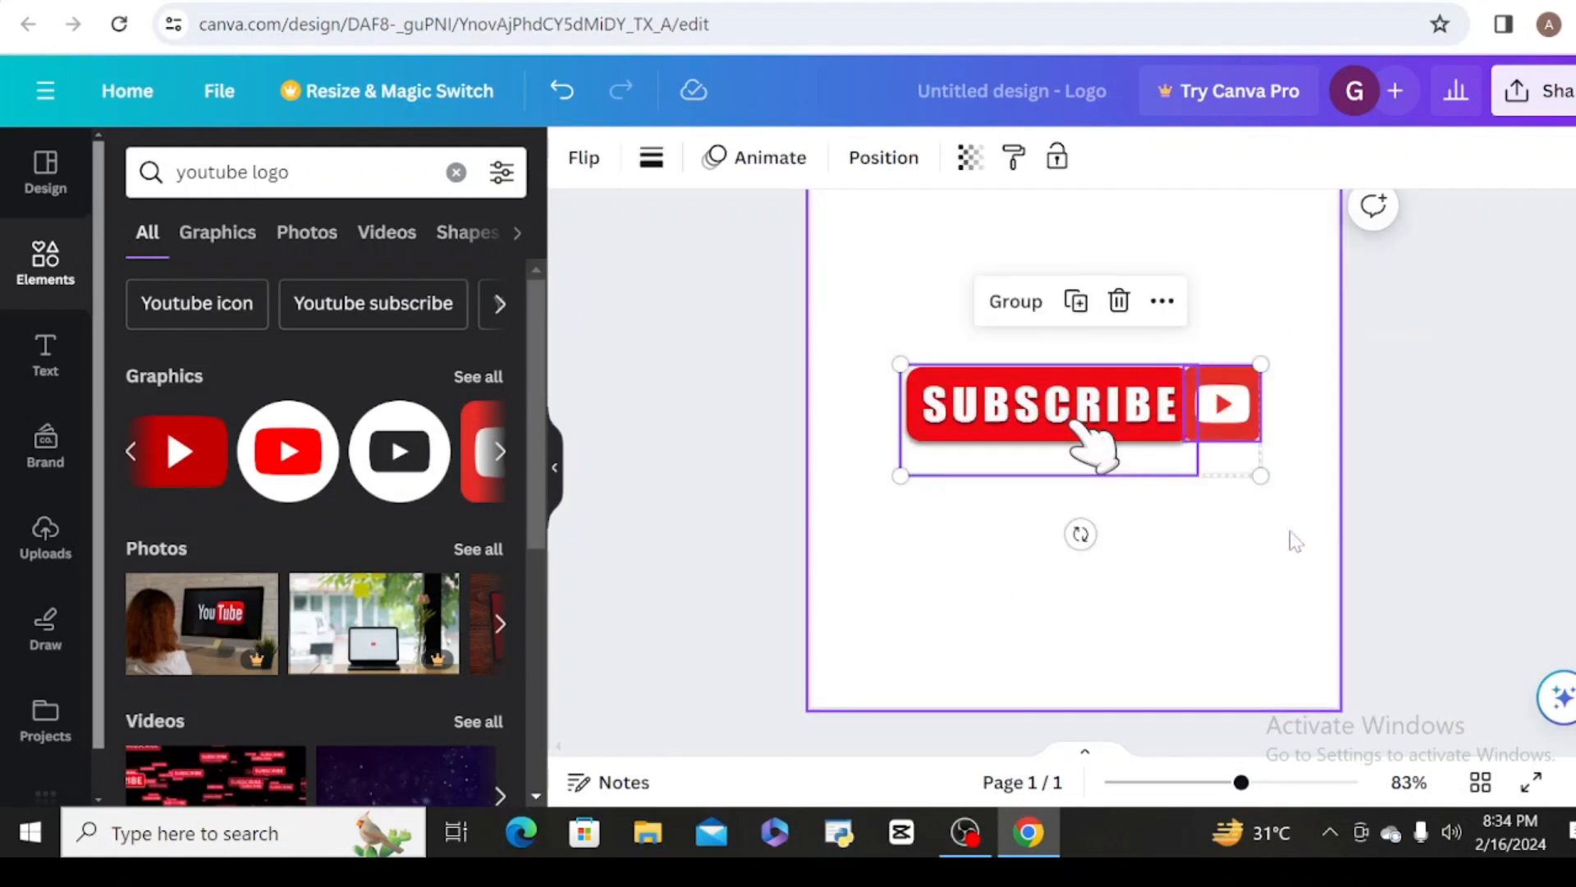
left_click_drag(1254, 475, 1097, 418)
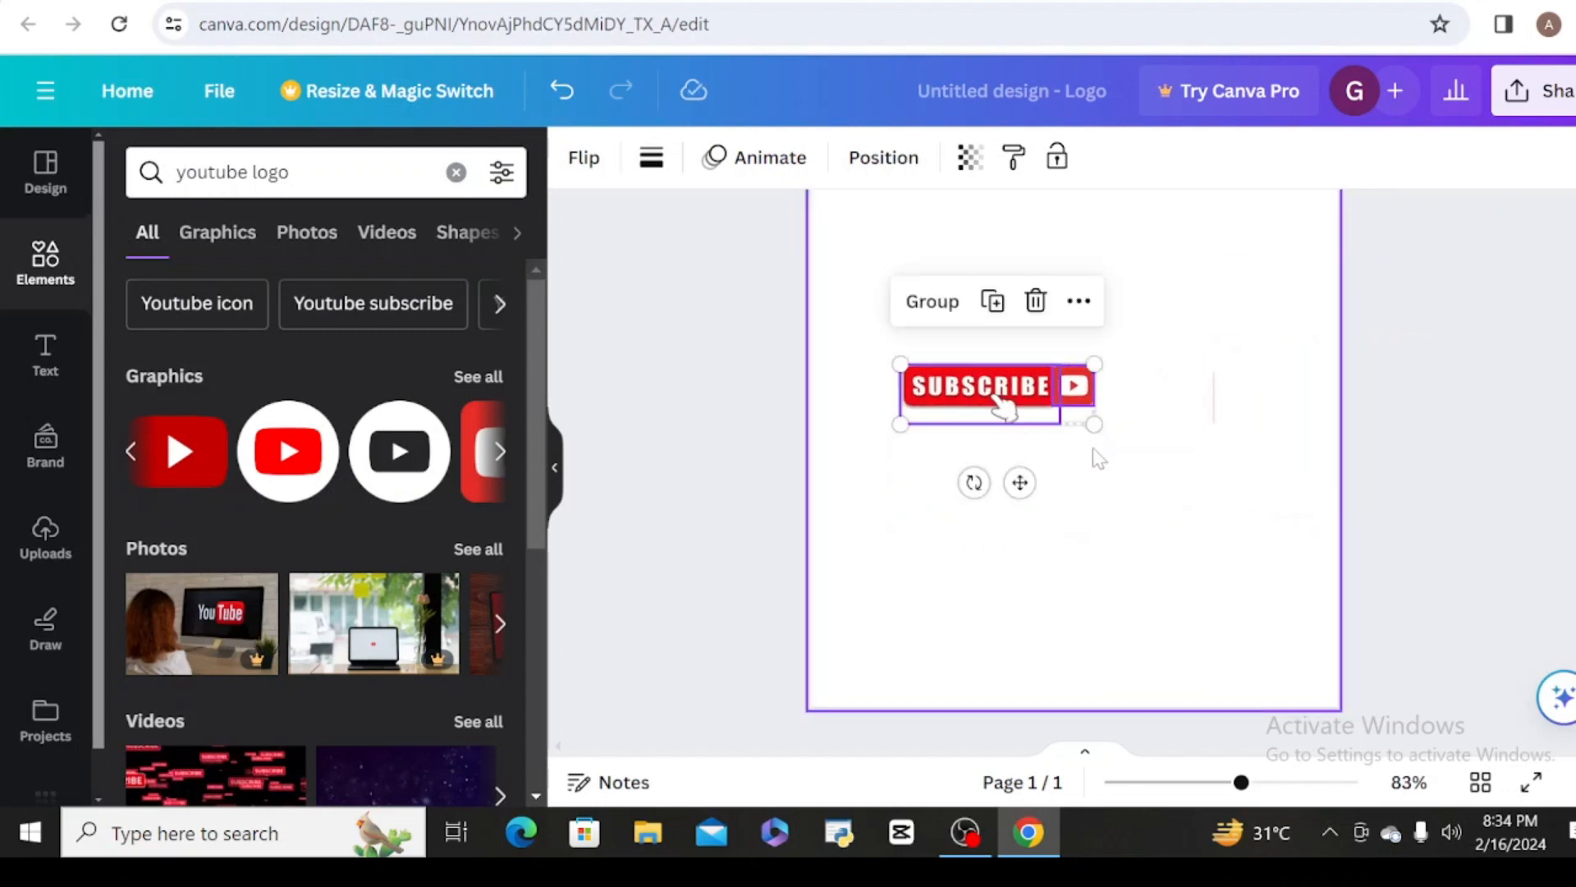
left_click(1098, 457)
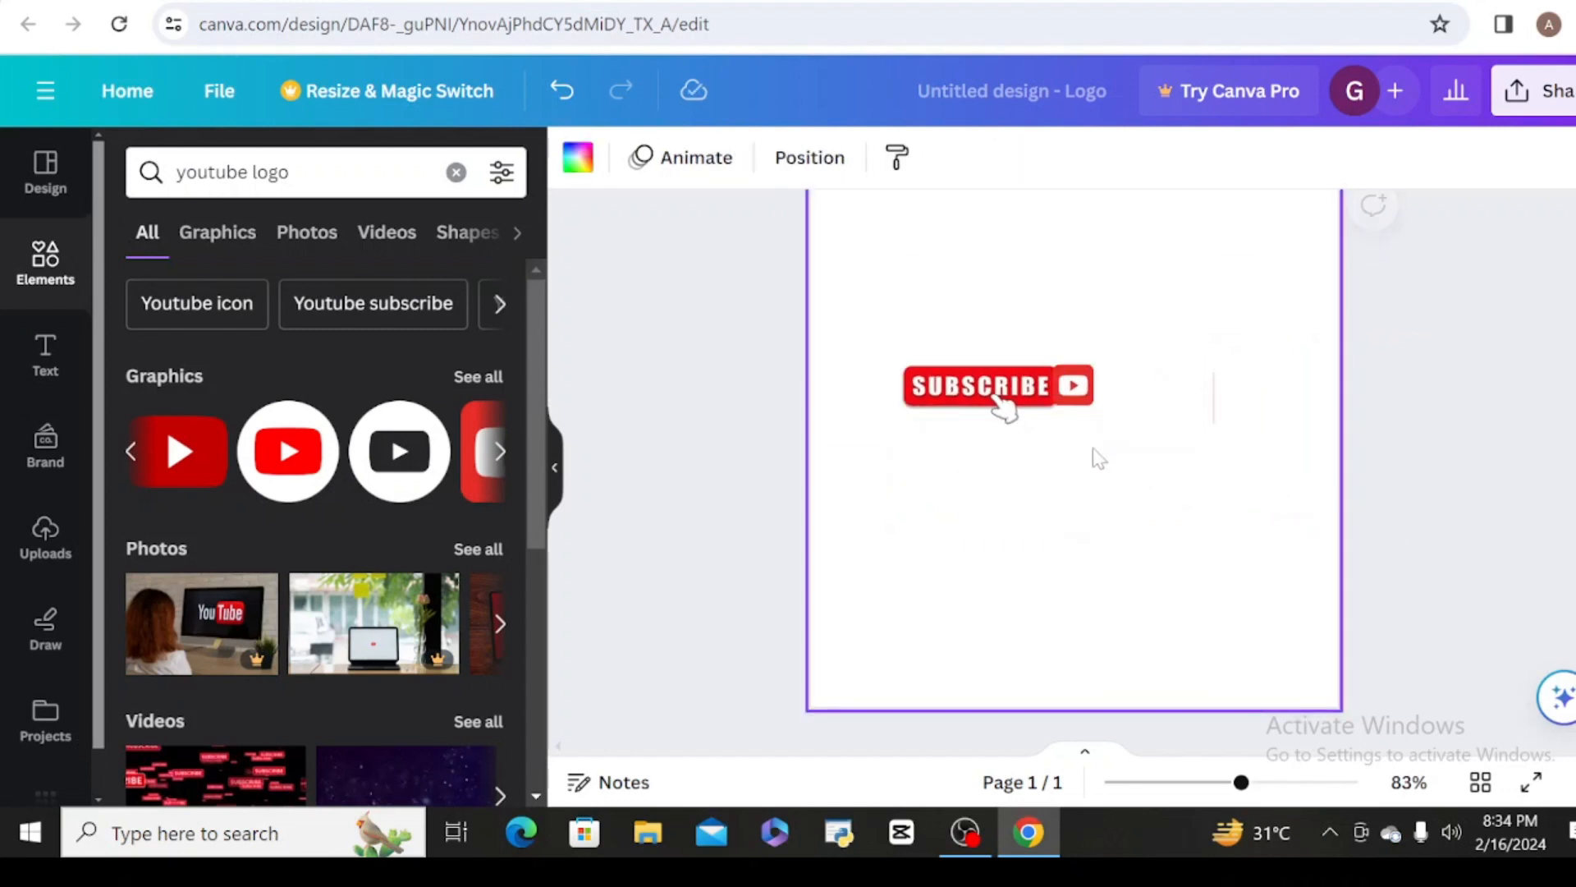
- Copy the design's collaboration link and dismiss the access notice and sharing options
left_click(1565, 96)
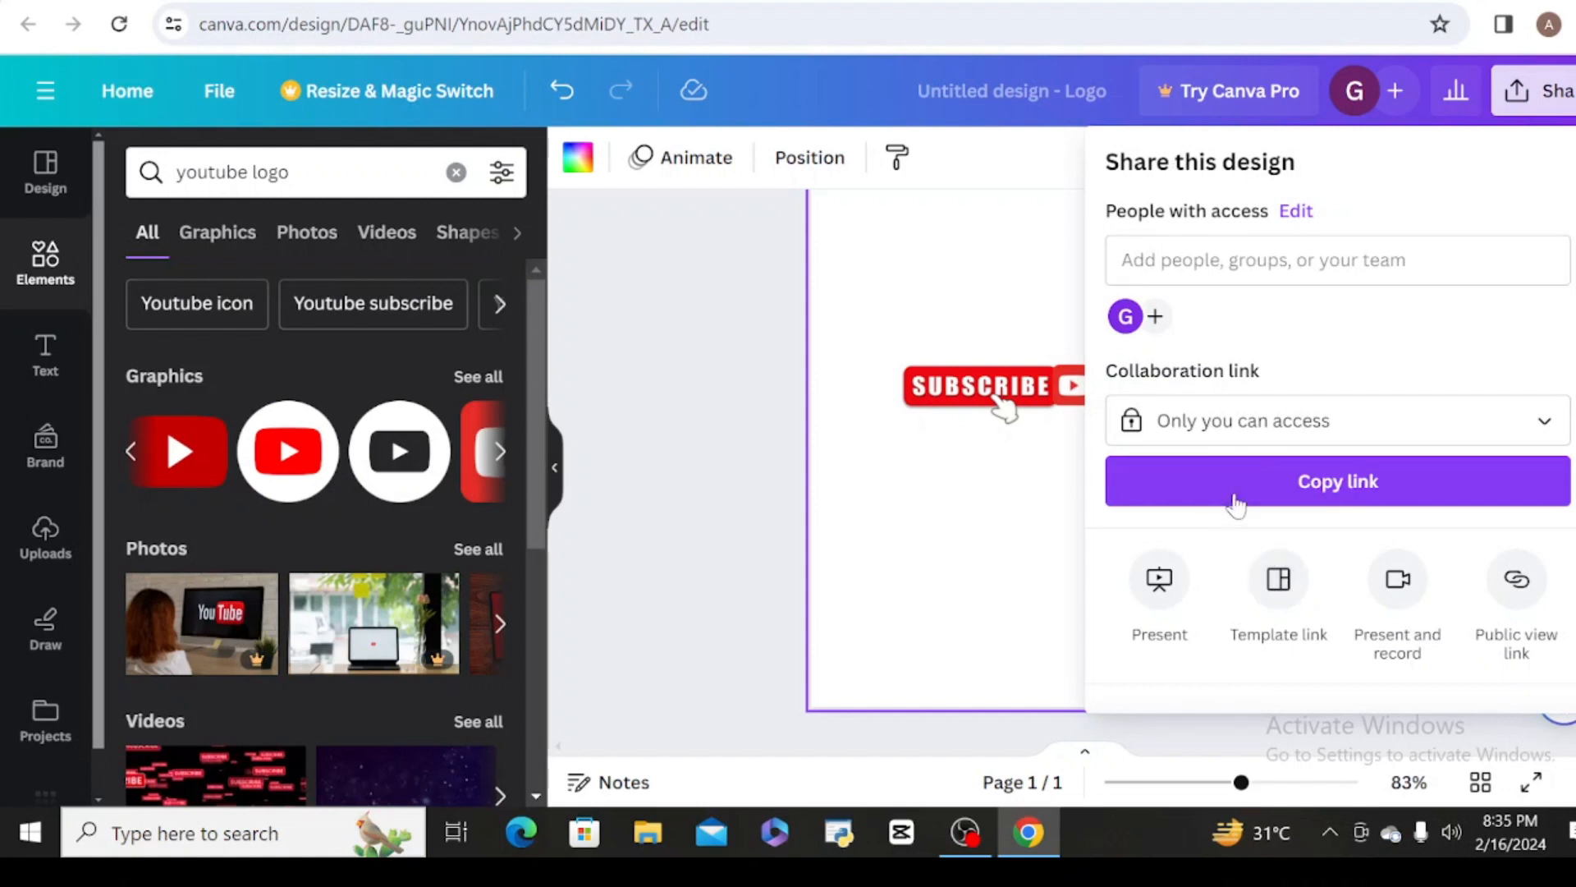
left_click(1296, 495)
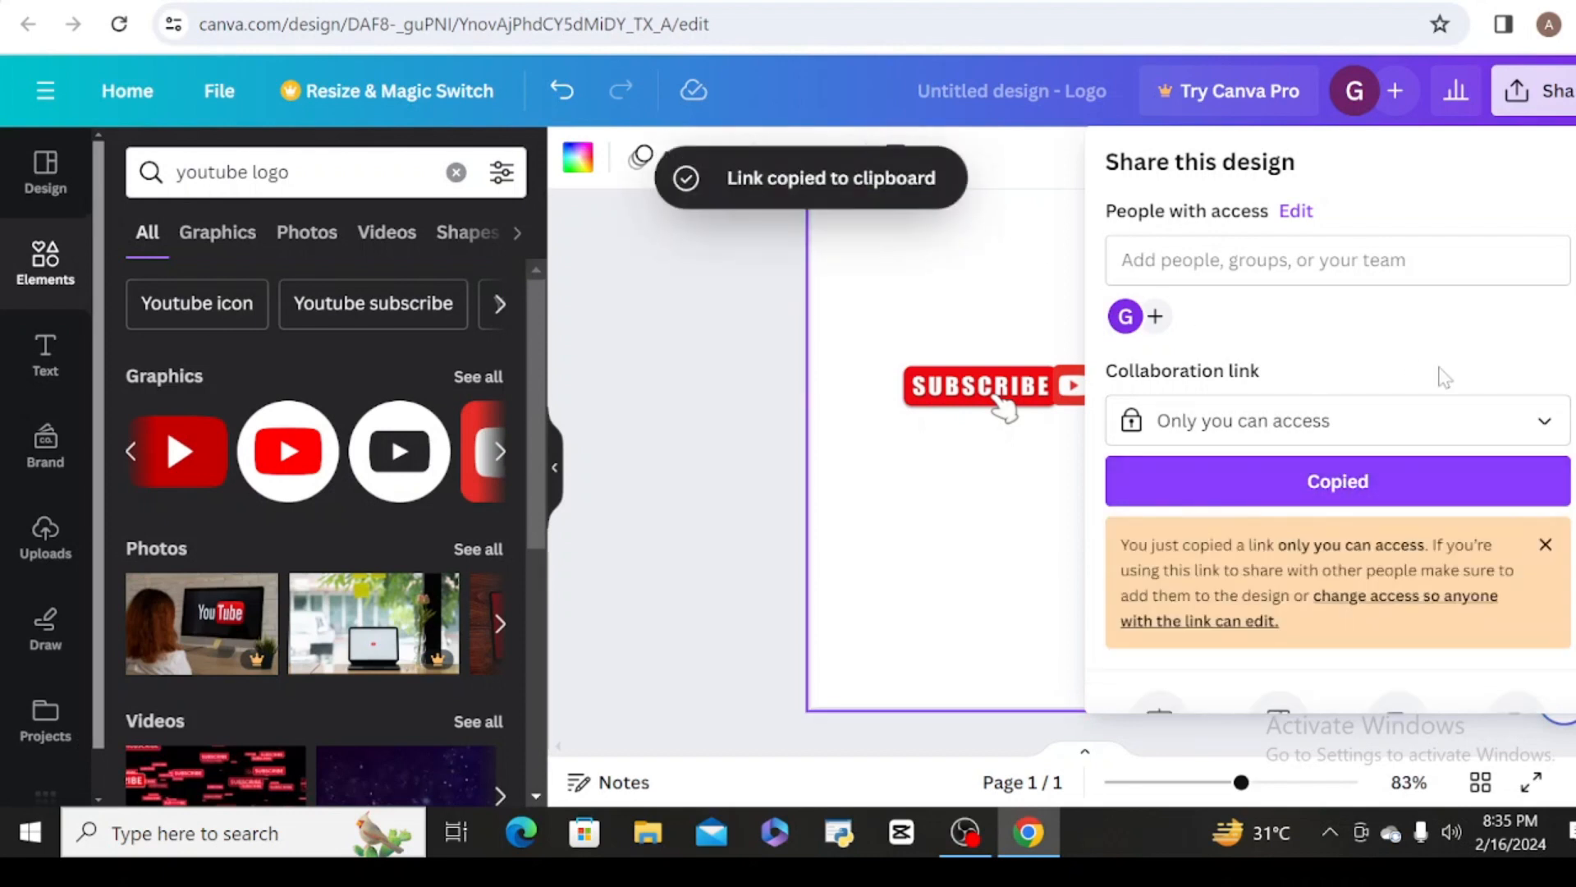
left_click(1546, 545)
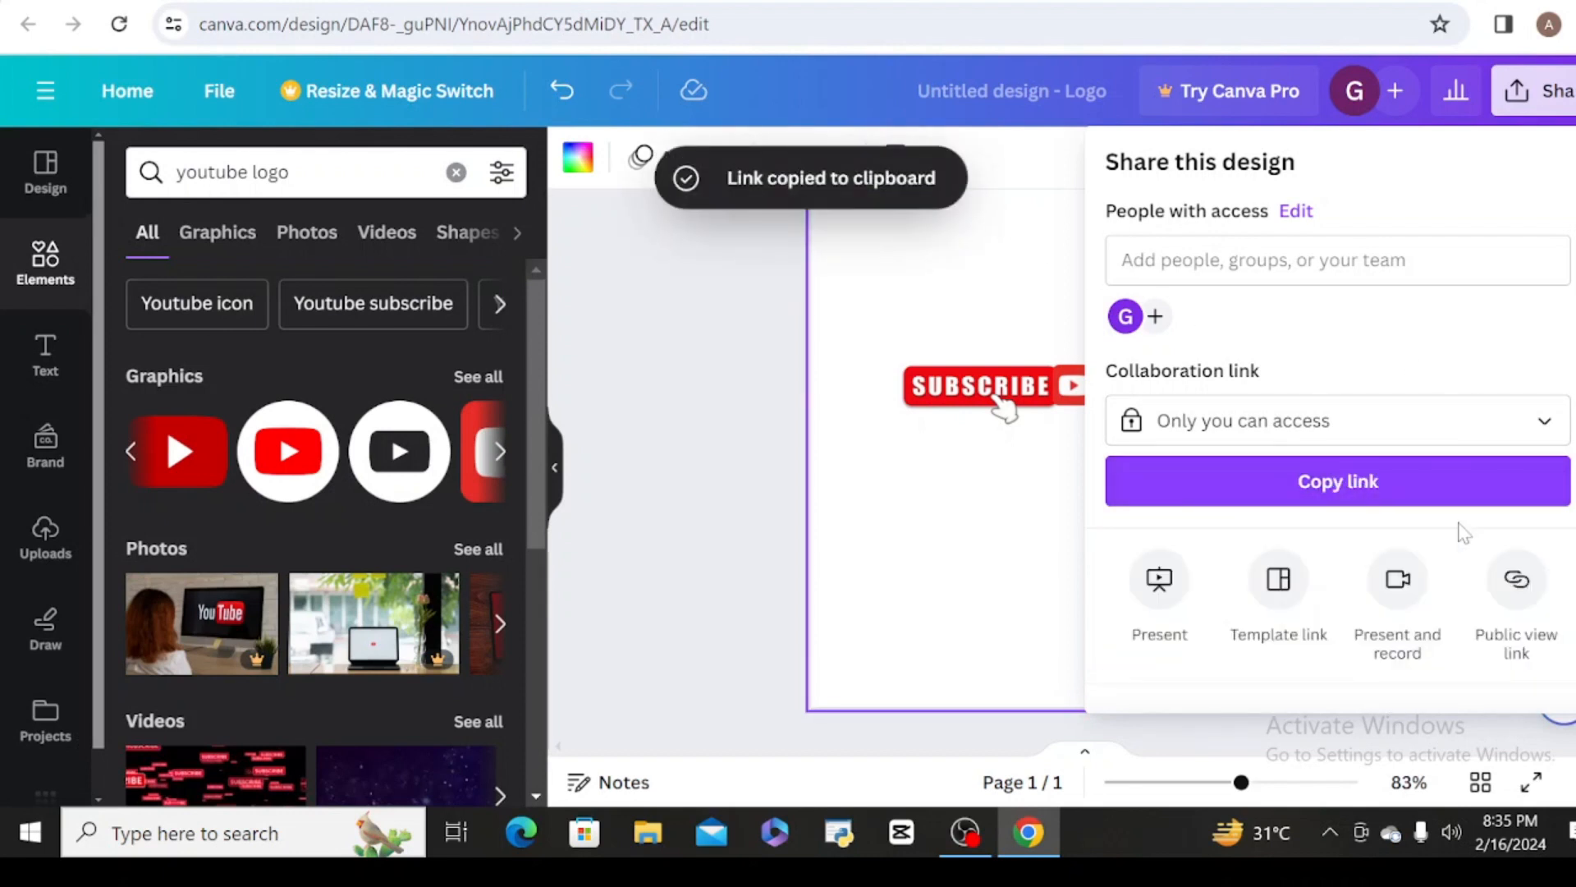
left_click(1003, 591)
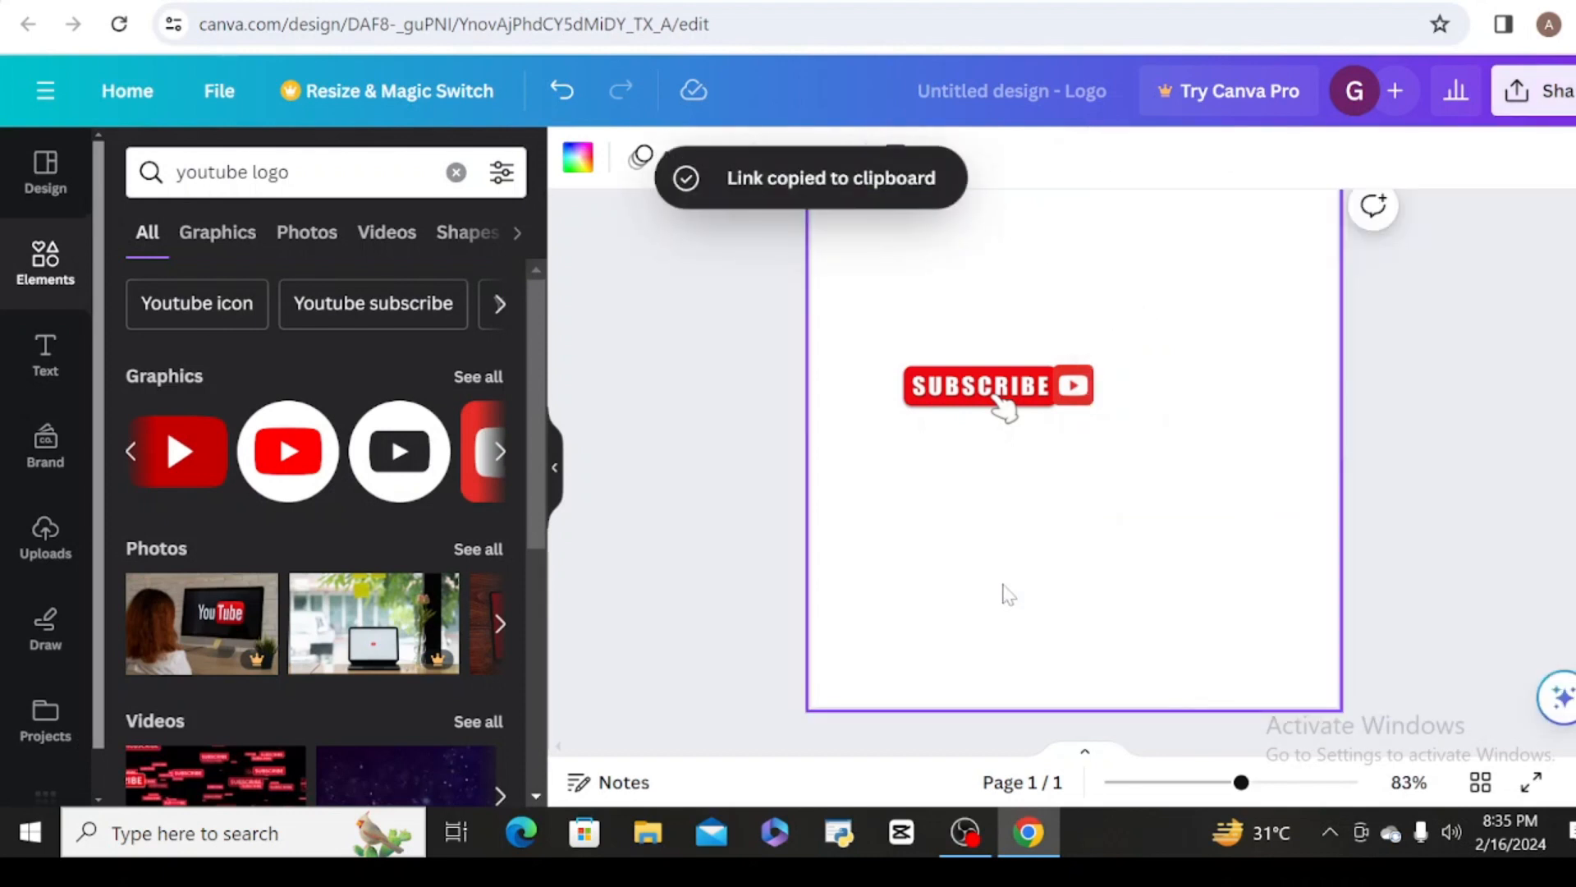
- Download the subscribe design as a PNG file and dismiss the download notices
left_click(1532, 93)
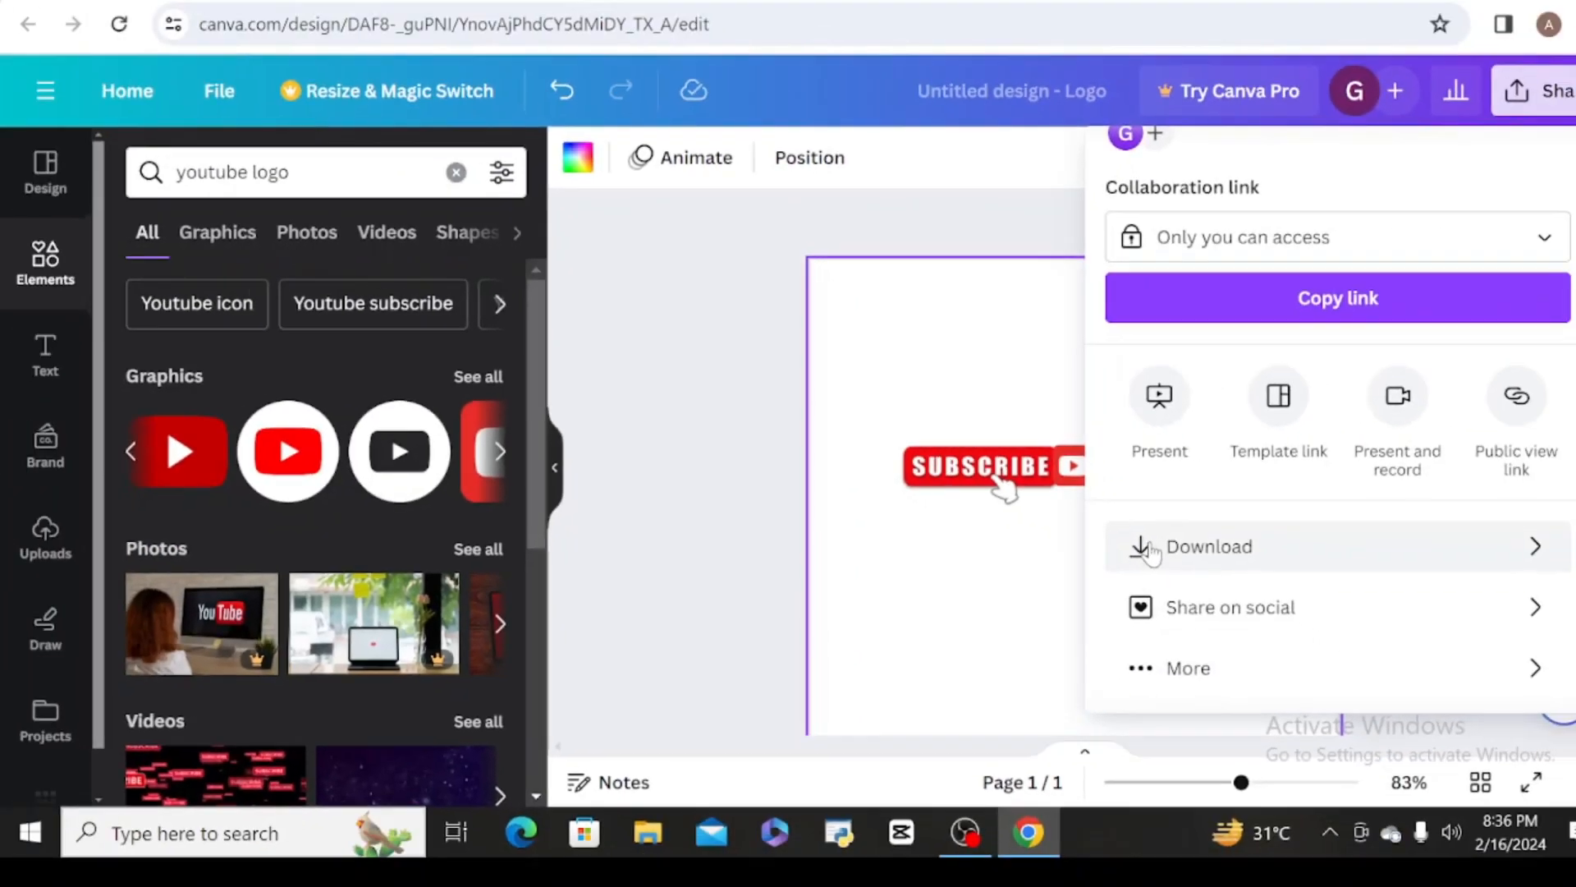
left_click(1149, 549)
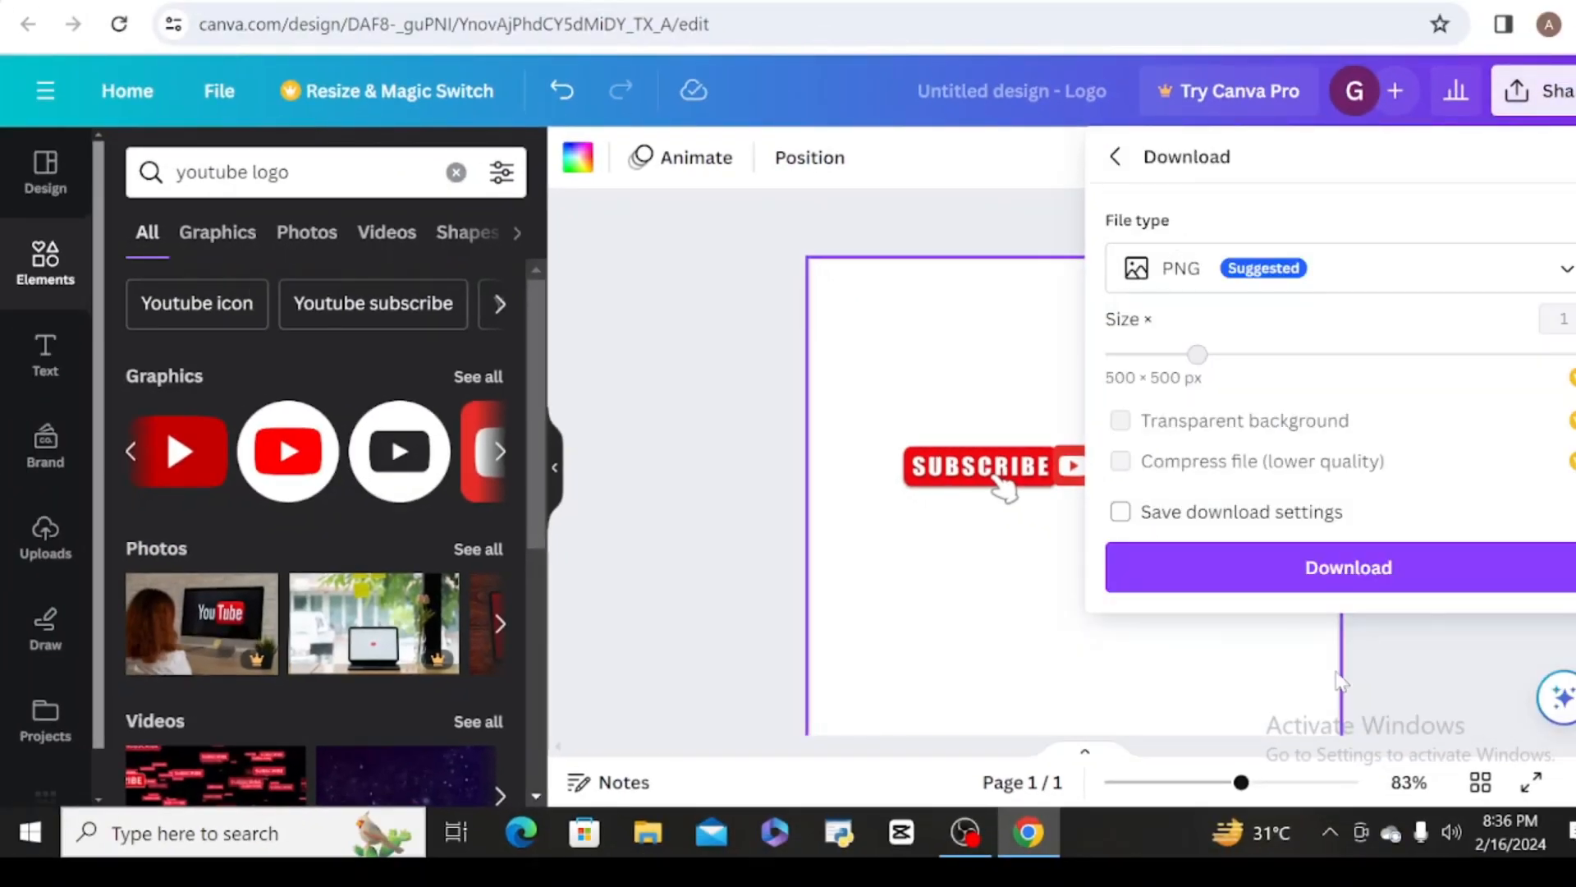
left_click(1328, 588)
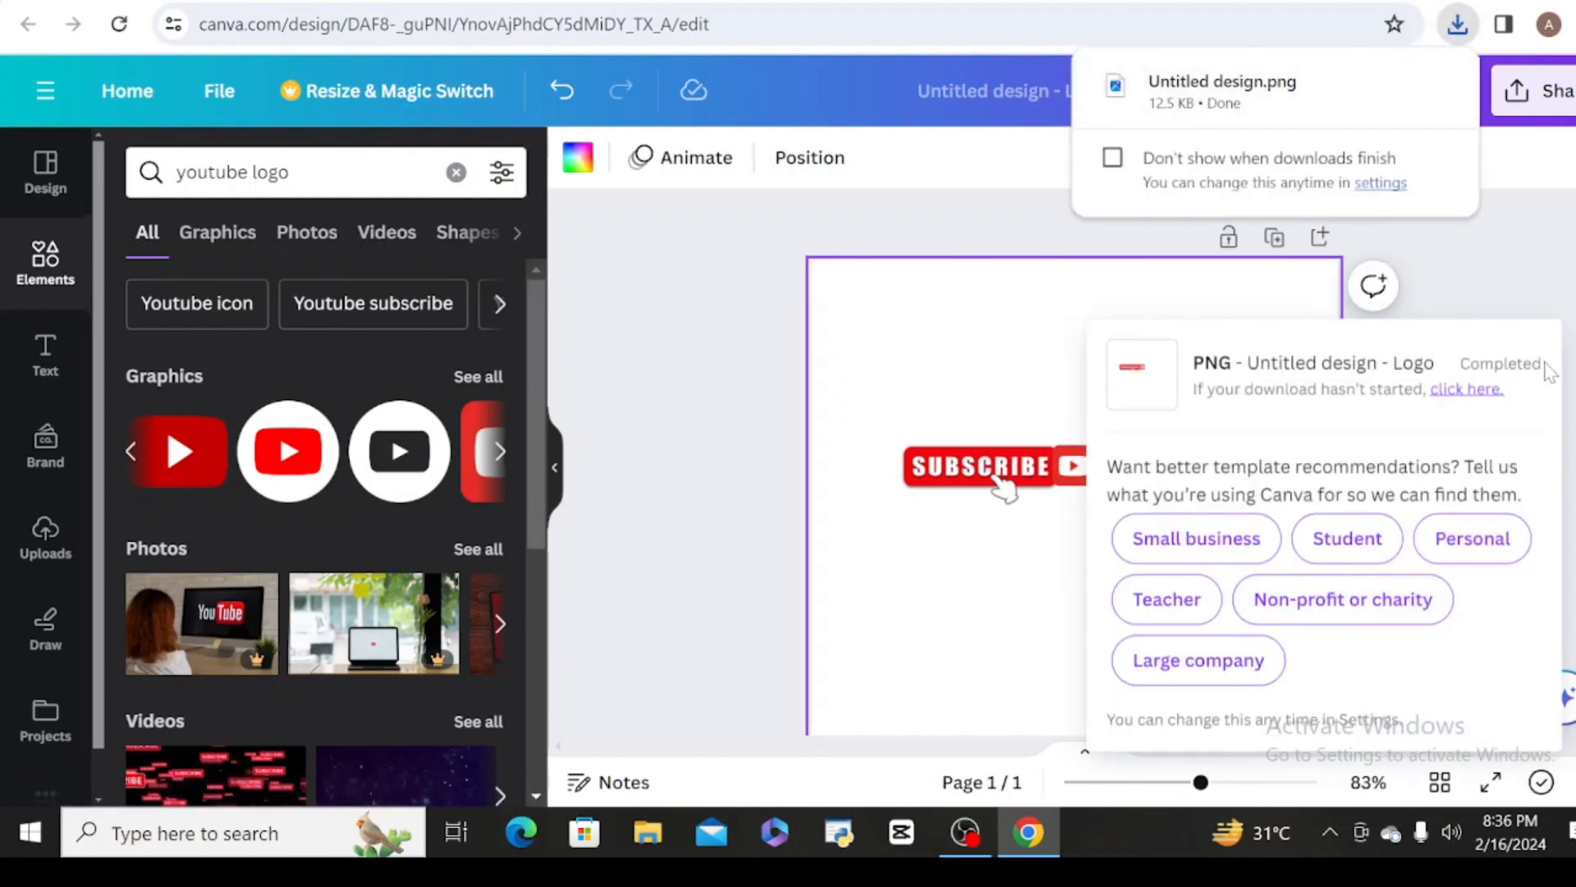
left_click(1512, 182)
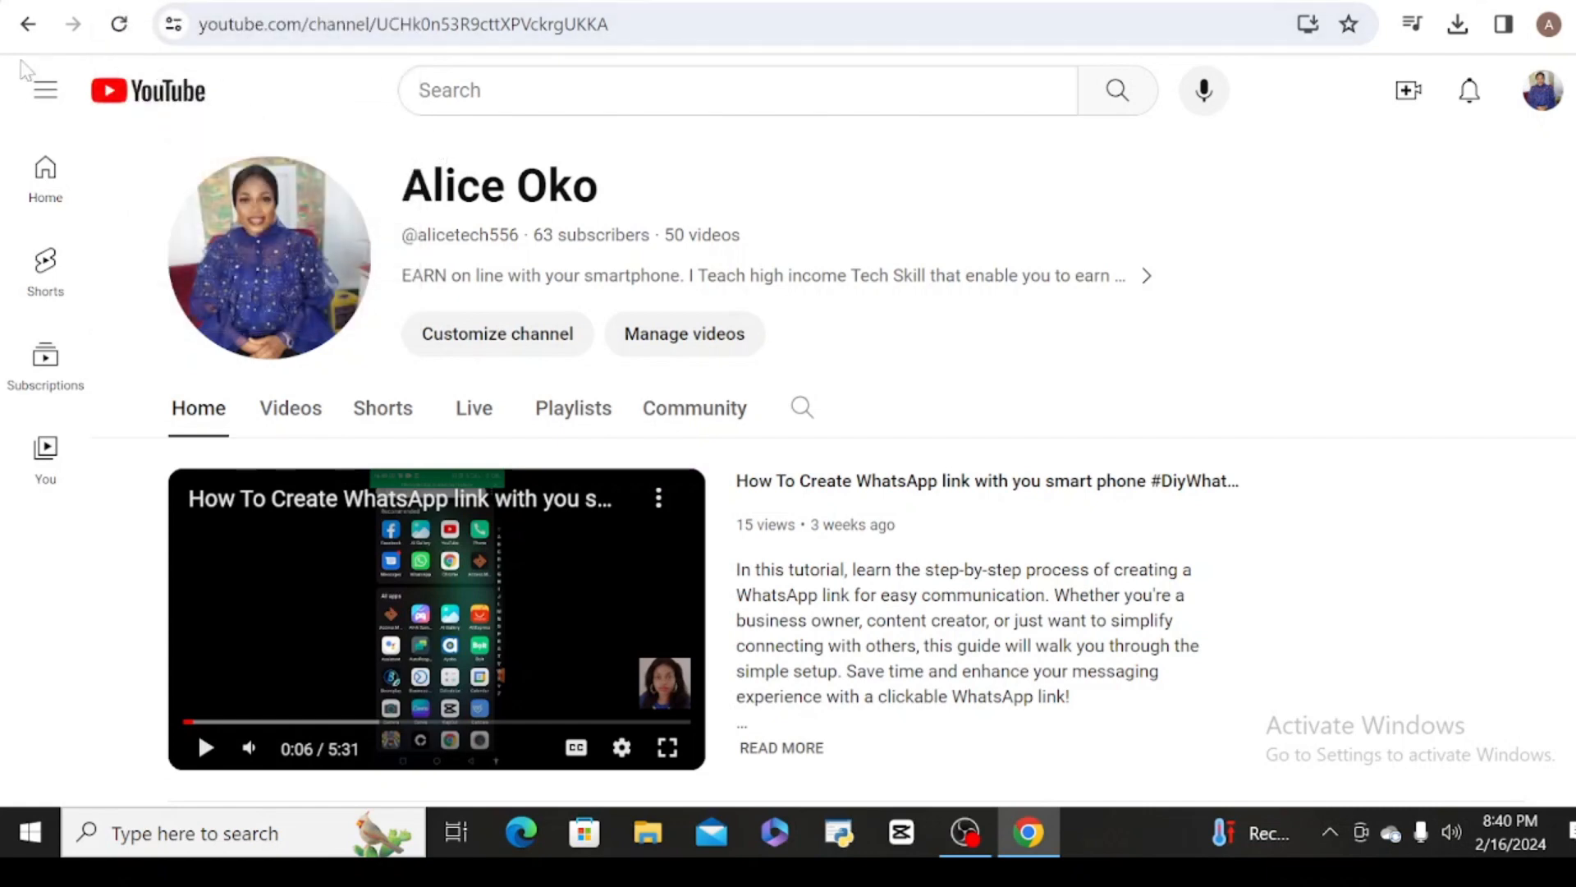
- Switch to YouTube, go to its home page, and open your own channel from the account options
left_click(41, 92)
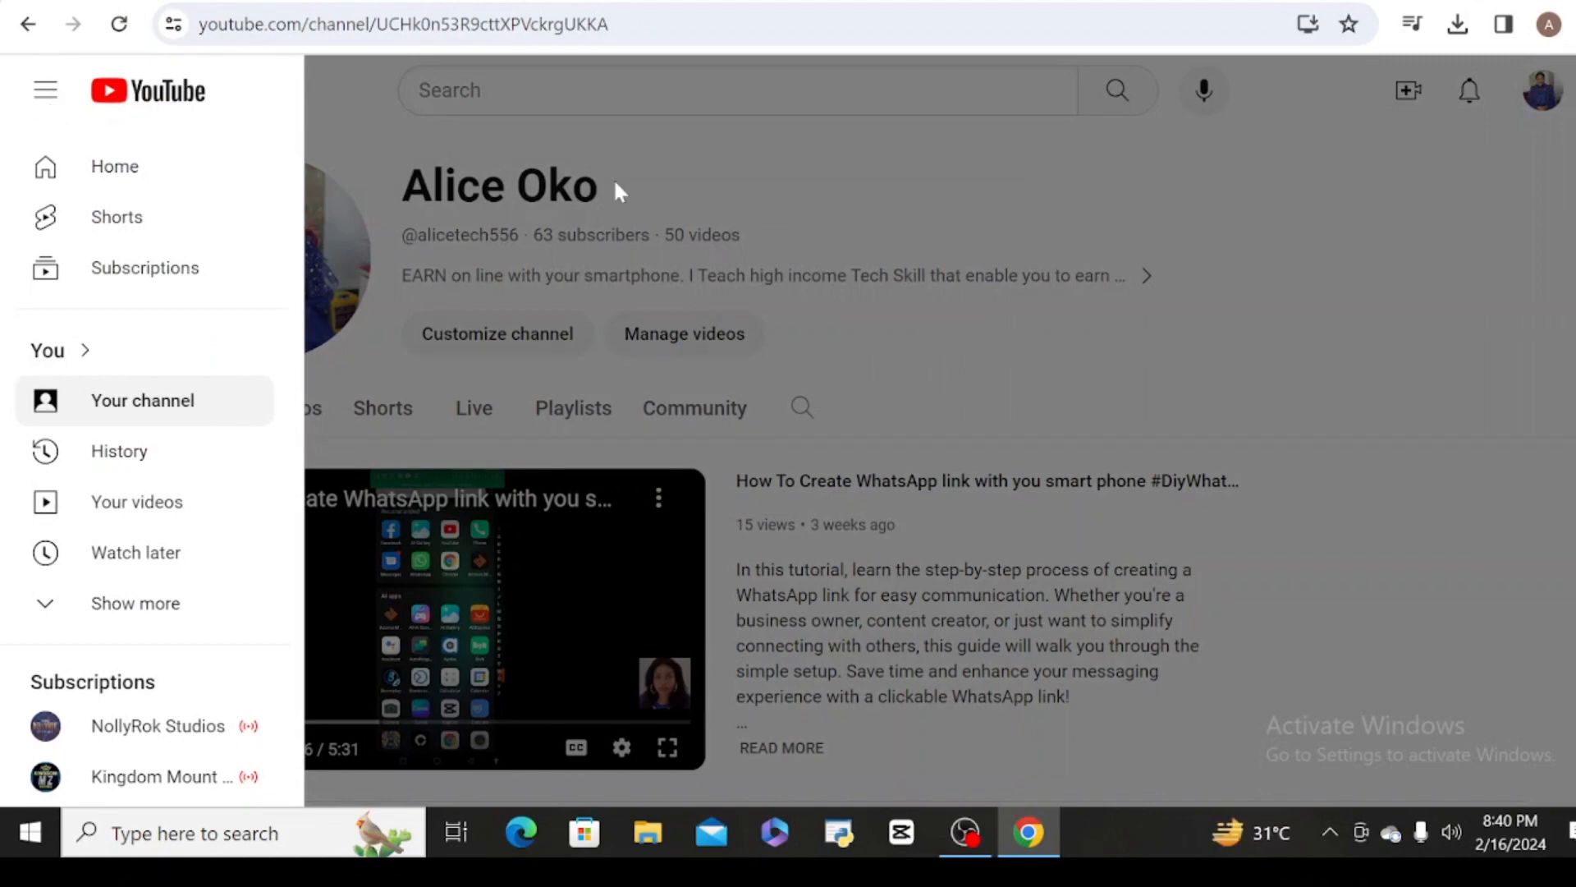
left_click(114, 181)
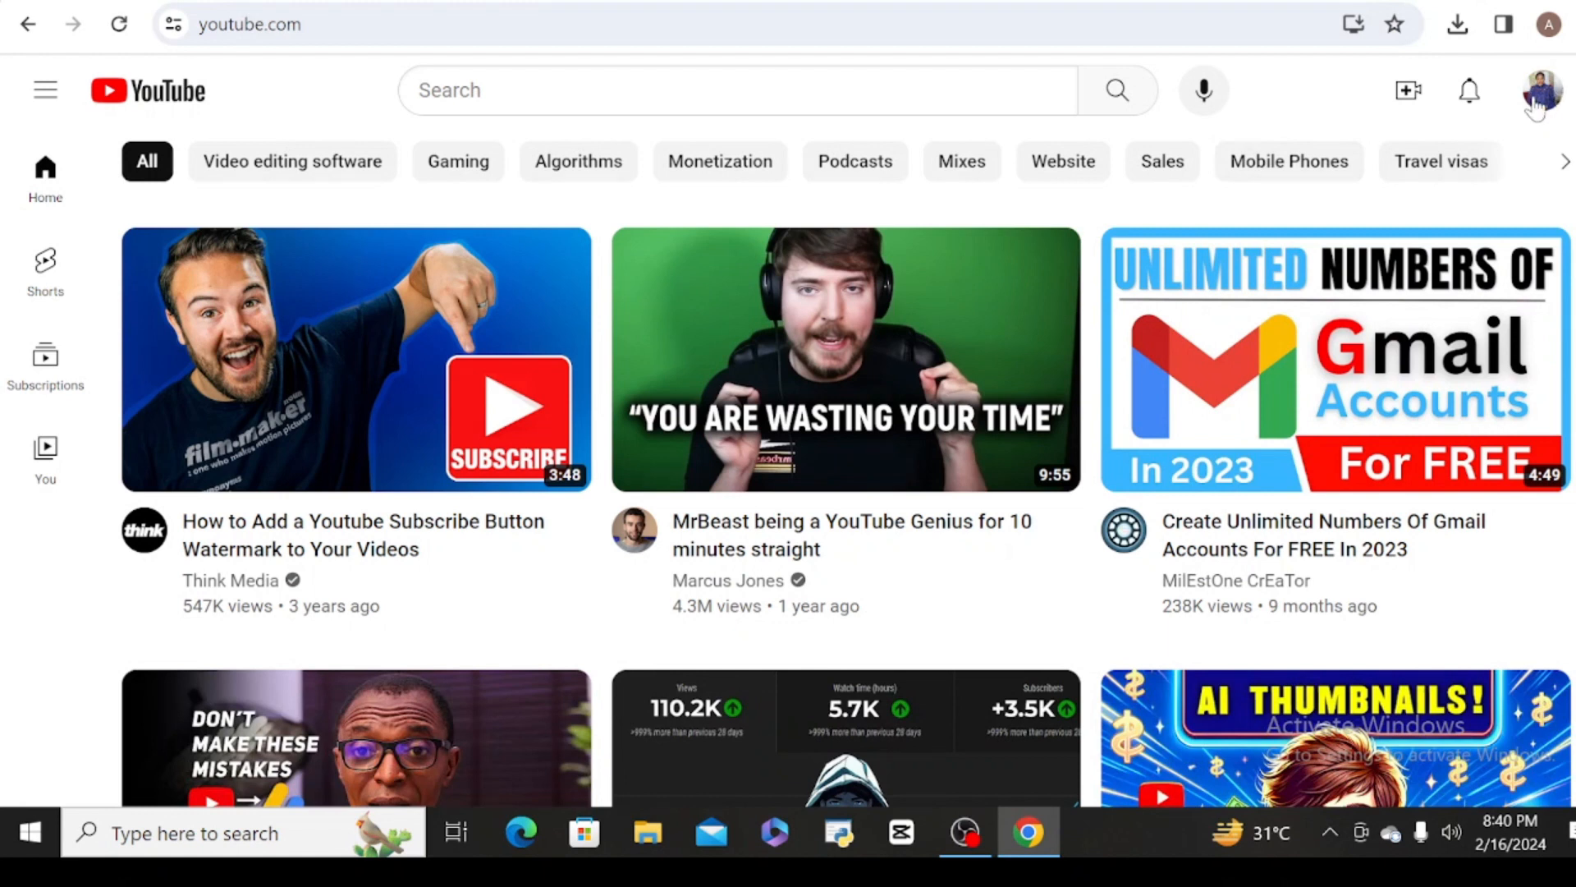
left_click(1538, 105)
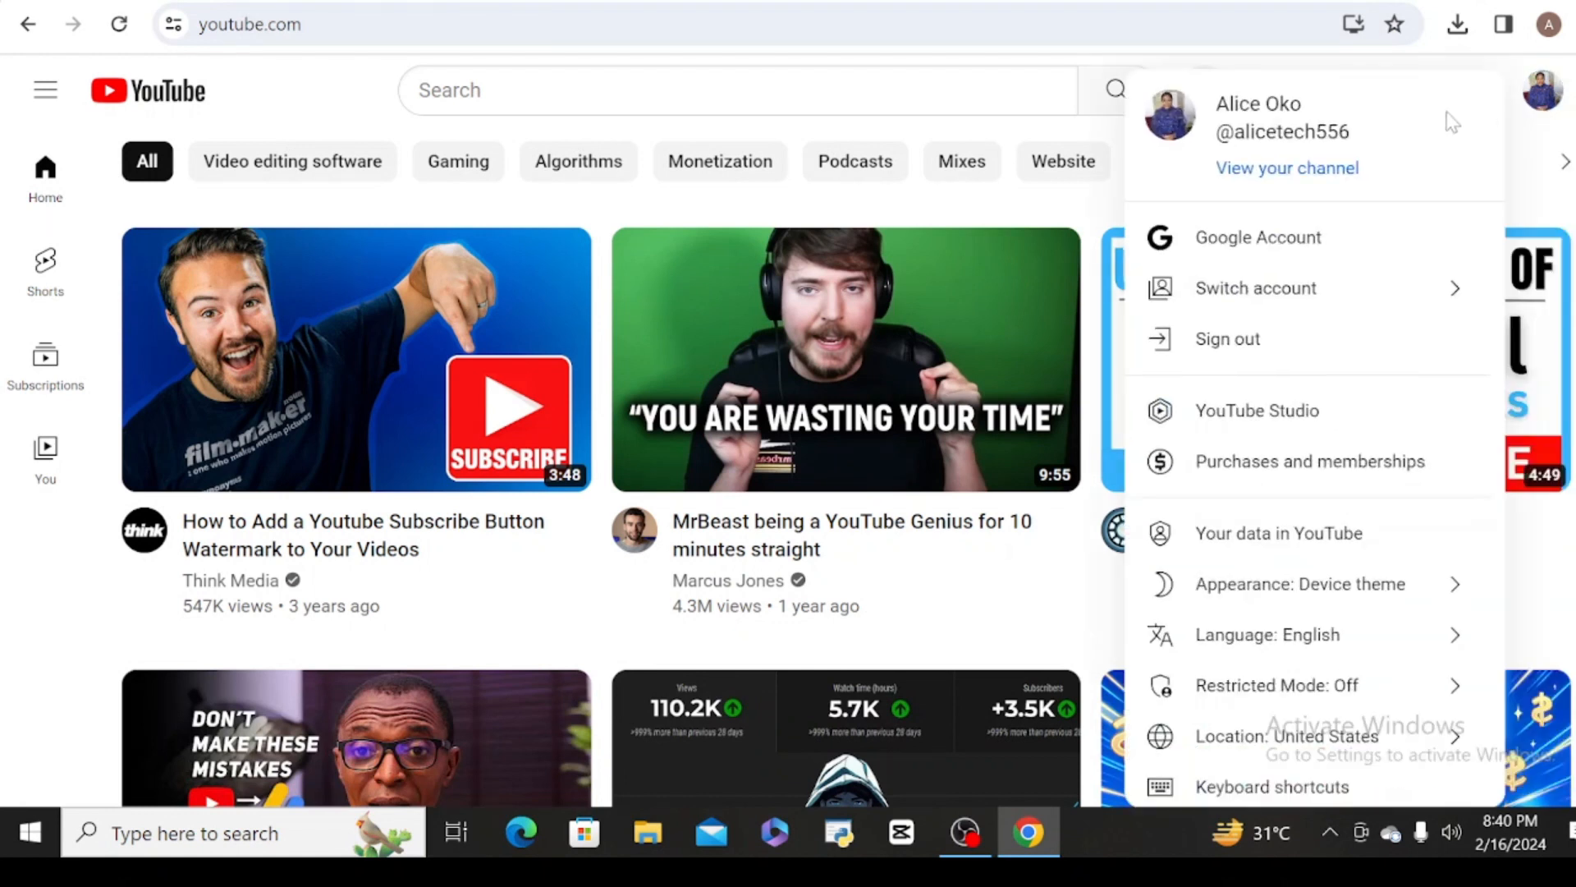
left_click(1322, 168)
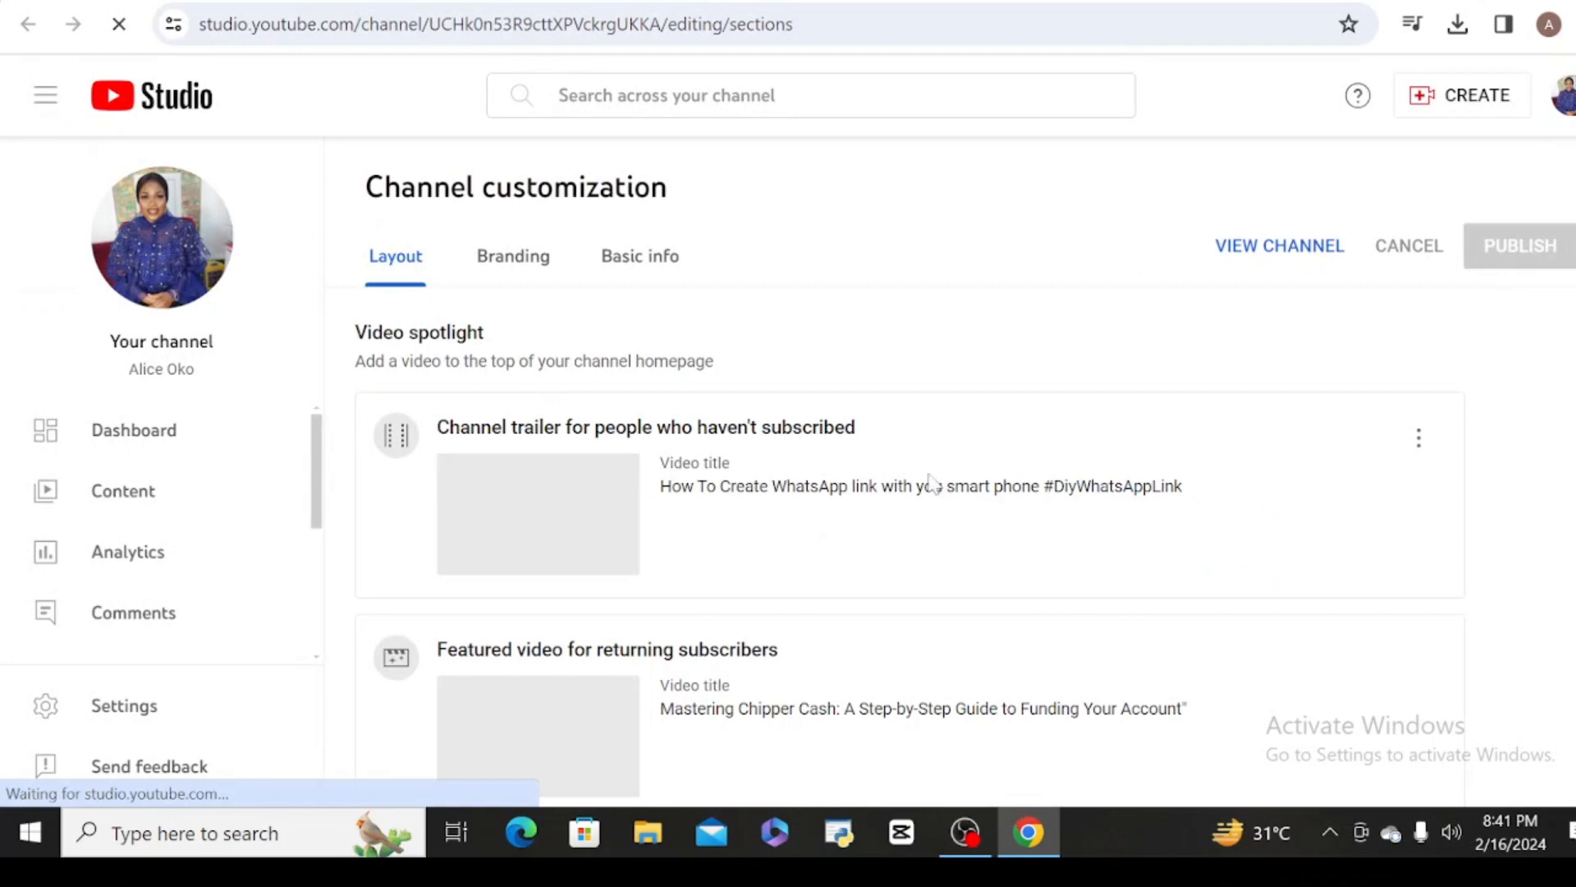
- Open the Branding settings in the YouTube Studio channel customization
left_click_drag(918, 469, 968, 630)
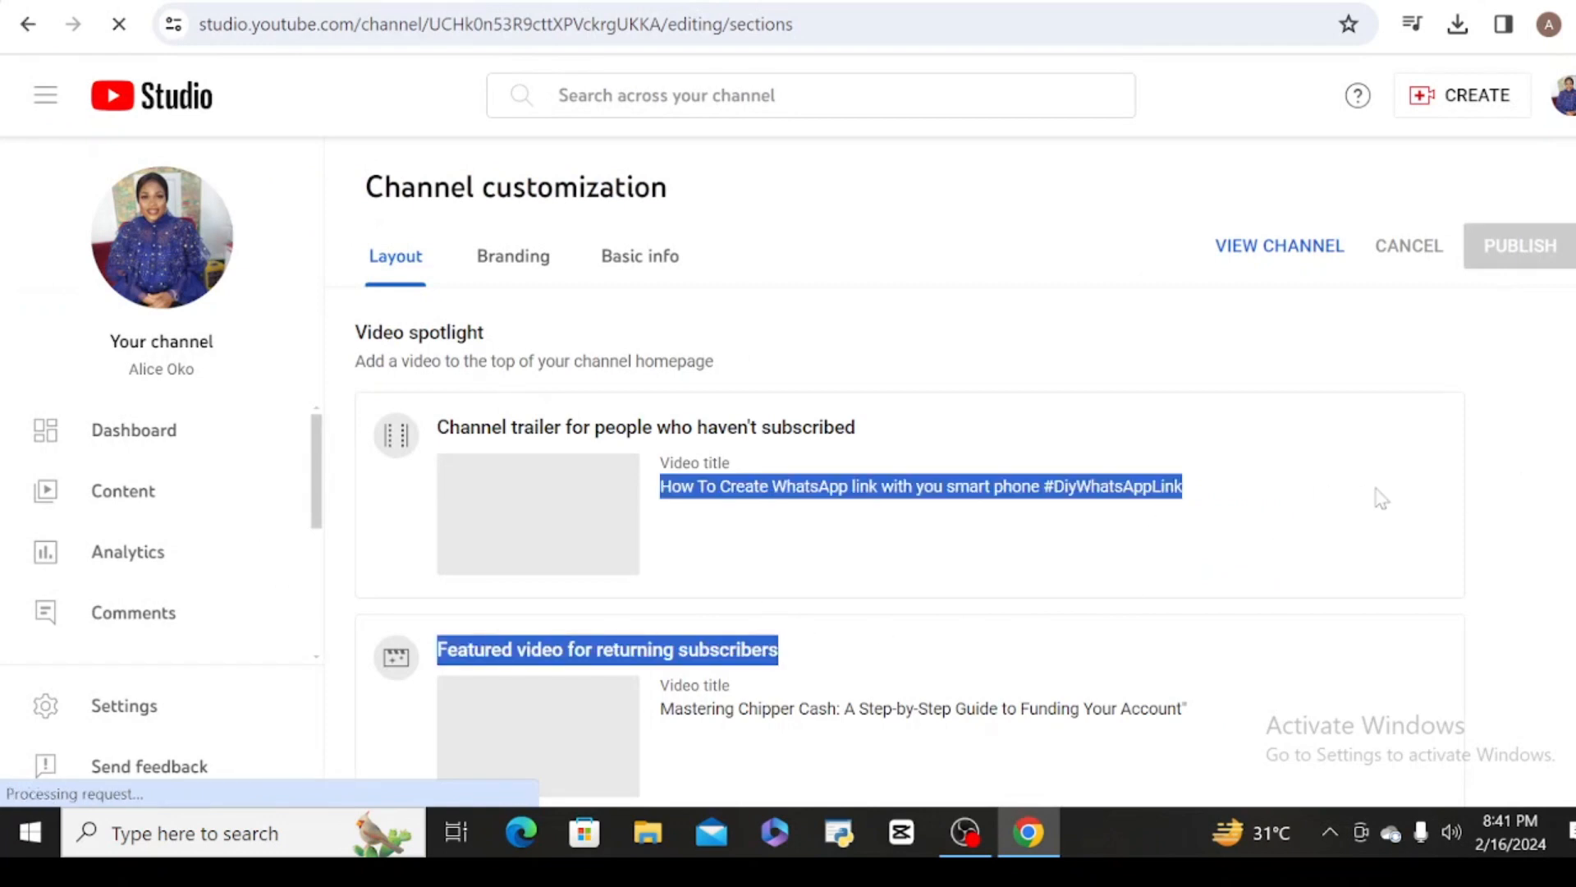
left_click(969, 630)
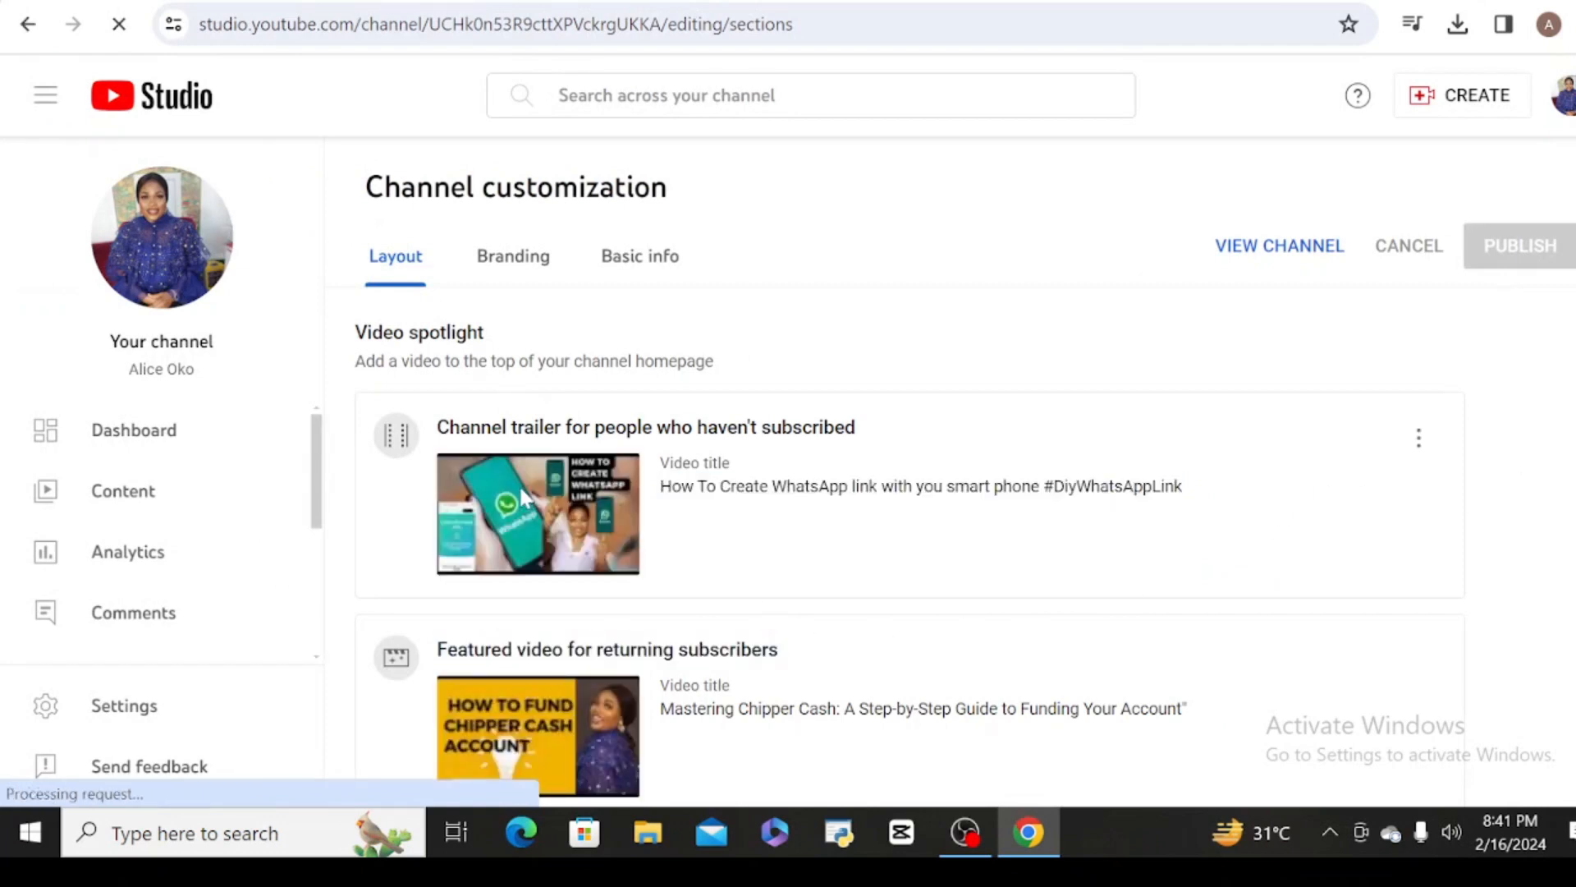
left_click(512, 255)
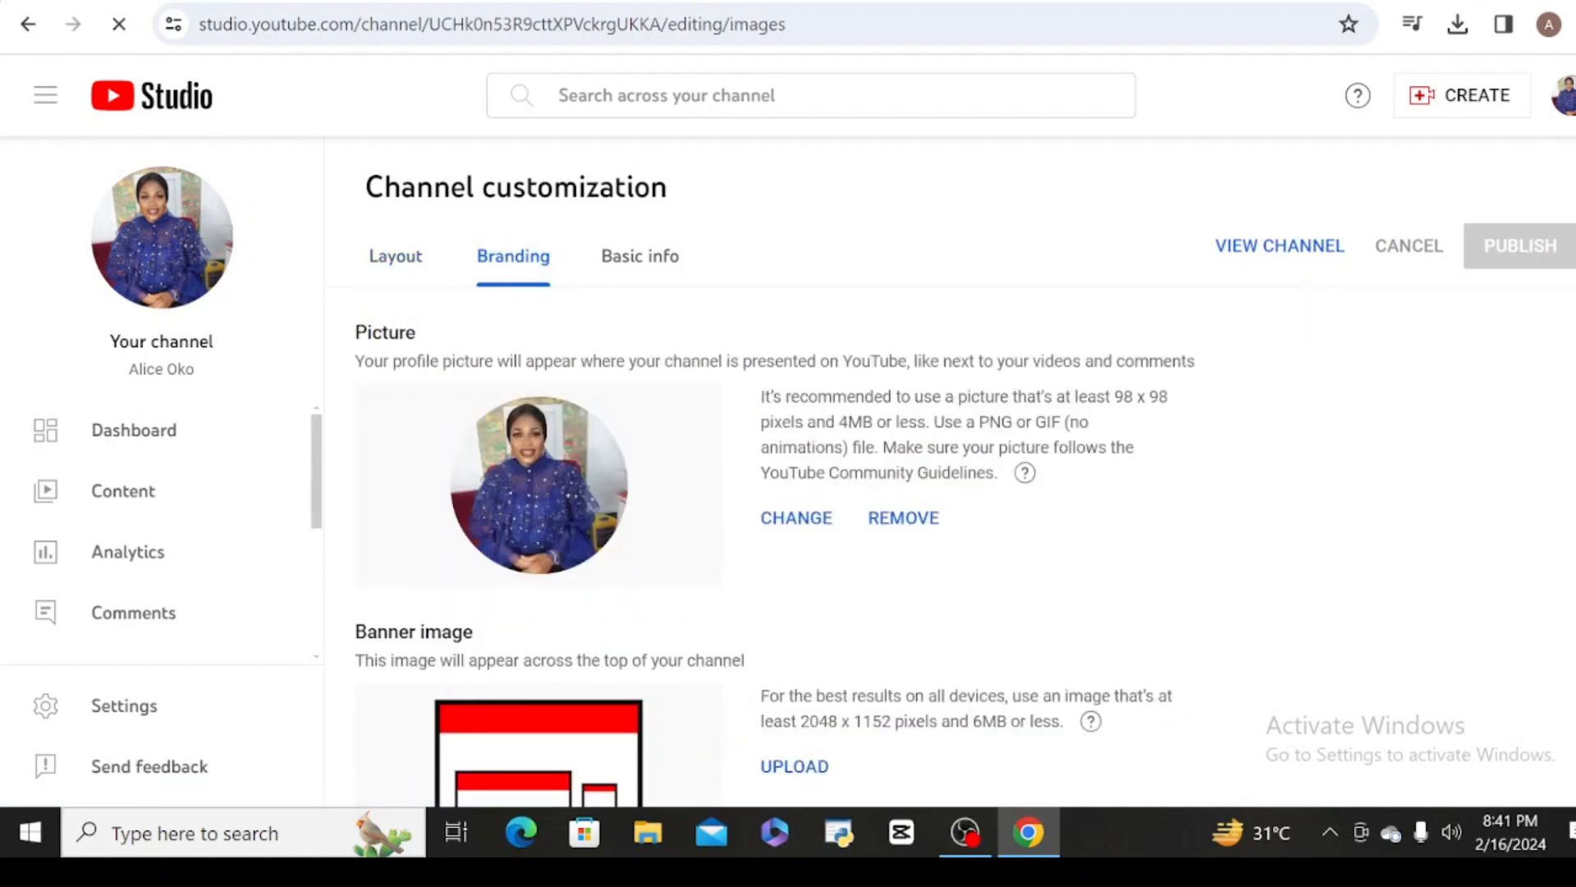
- Replace the channel's video watermark with the "Untitled design" image from Downloads, accepting the default crop
scroll(965, 471, "down", 5)
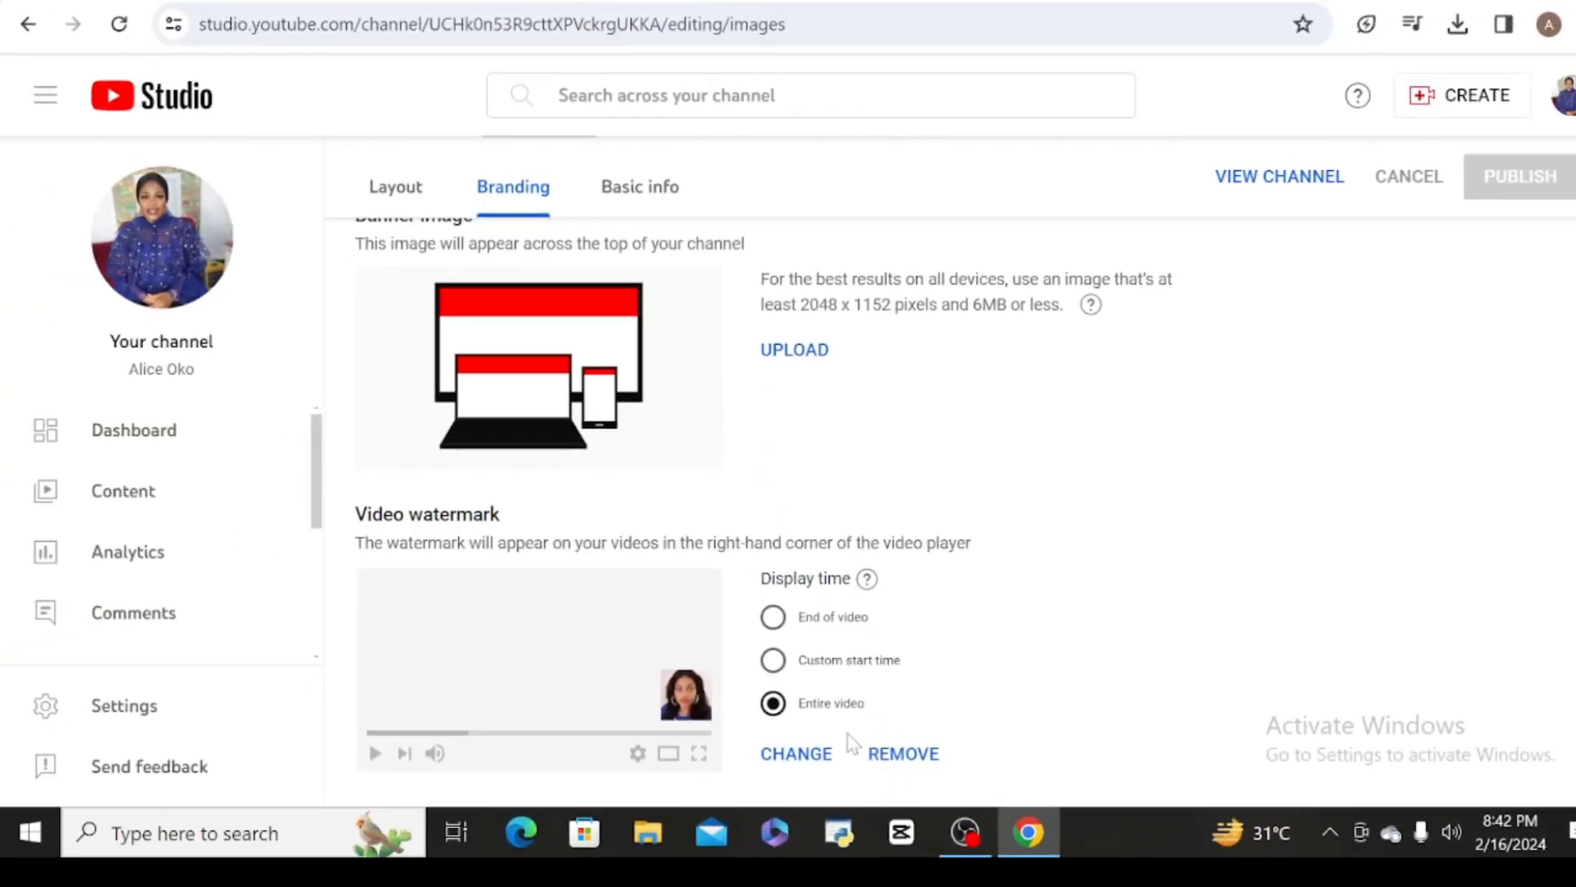
left_click(823, 752)
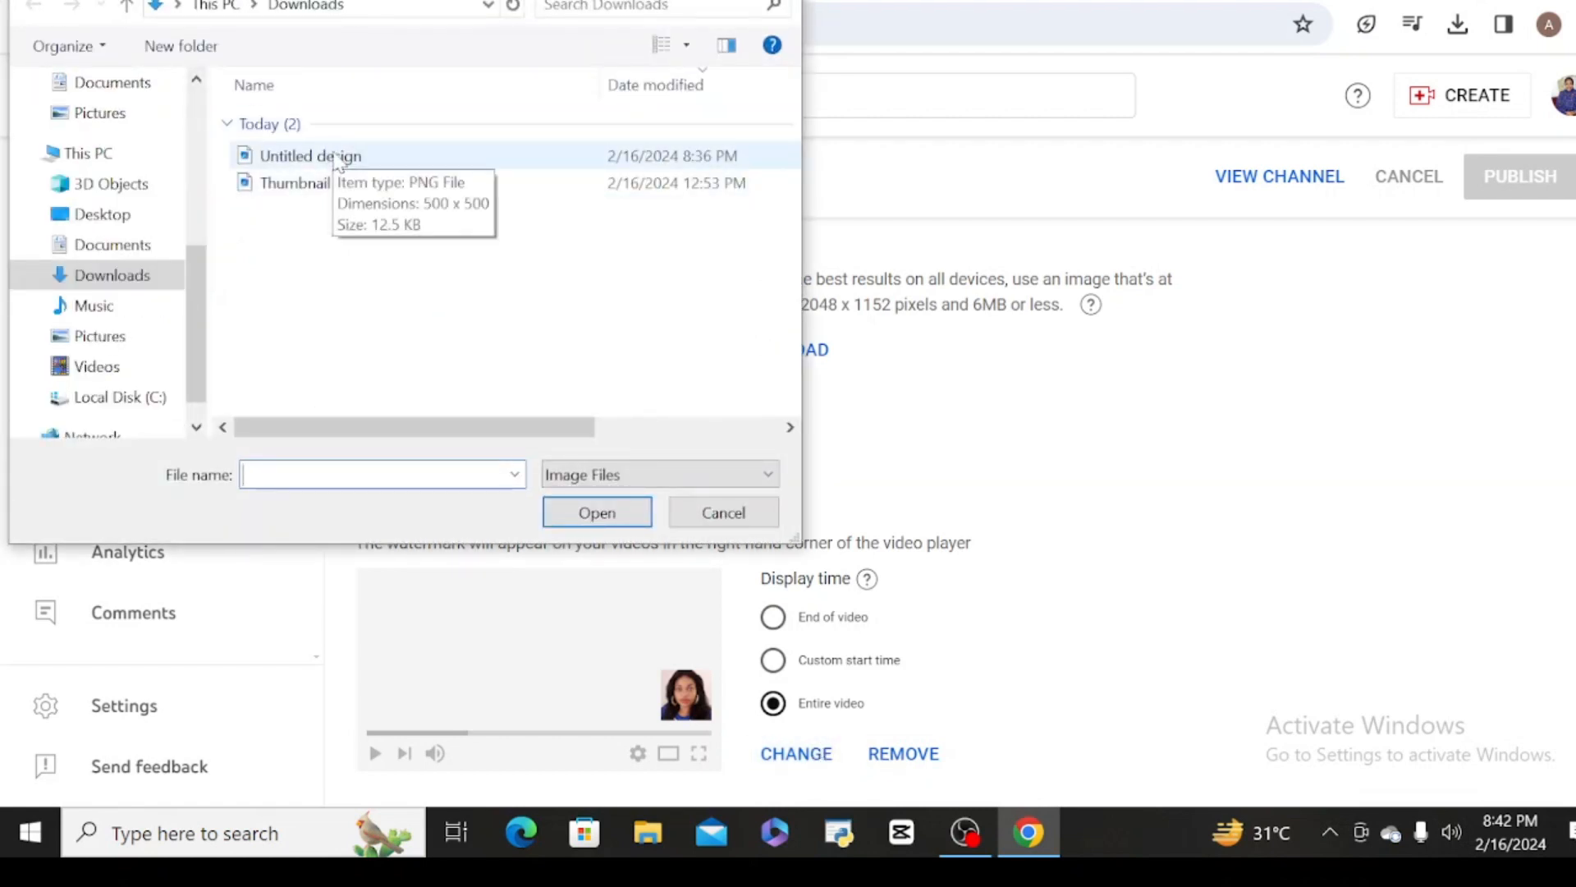
left_click(336, 159)
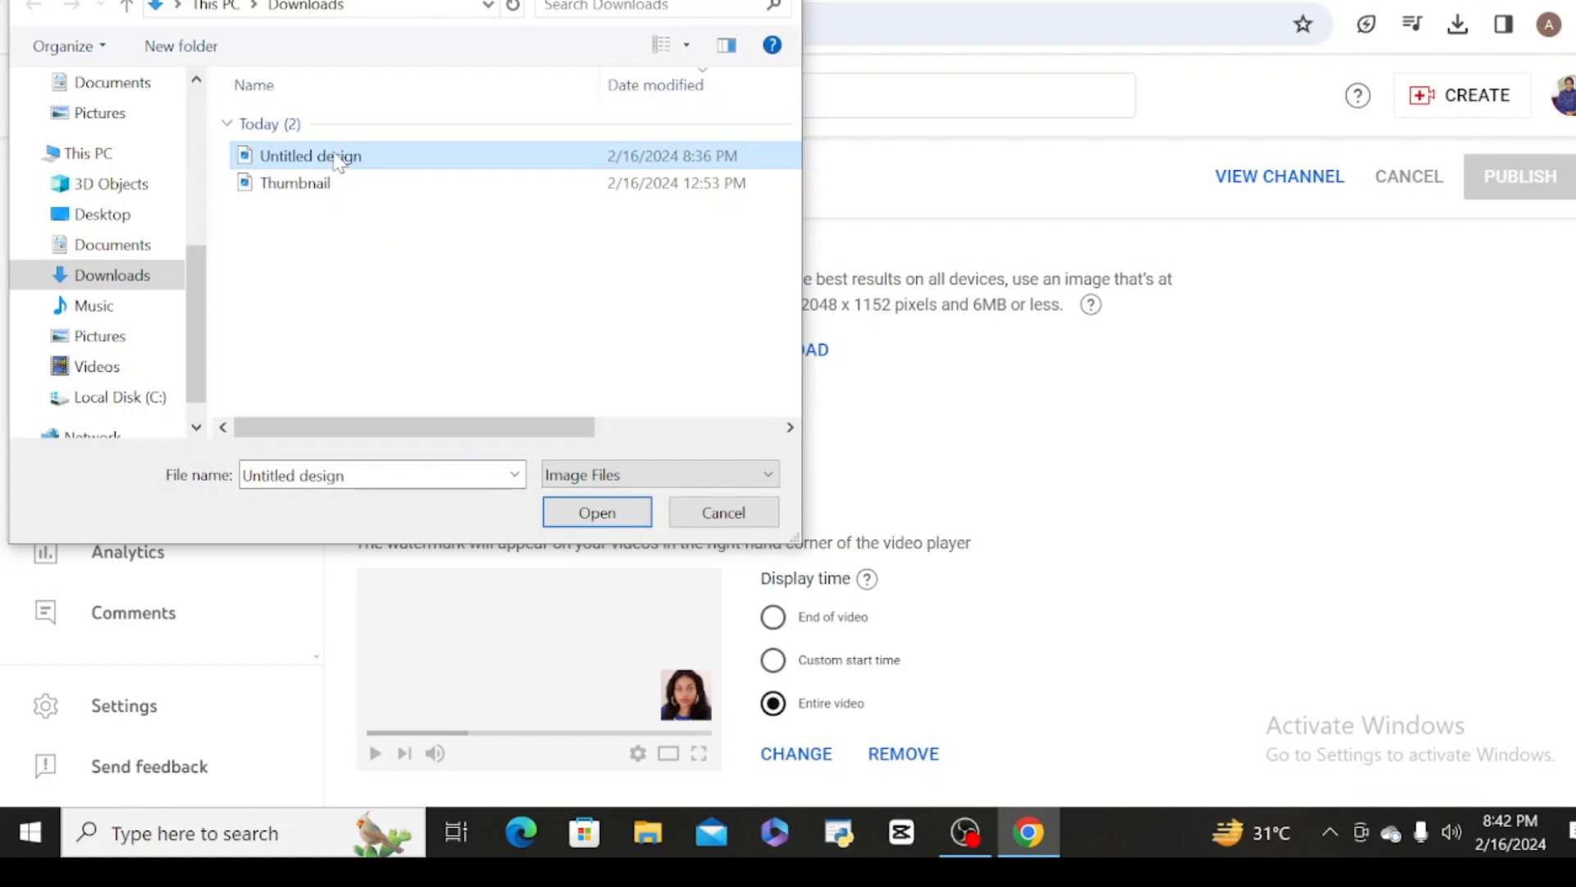
left_click(597, 512)
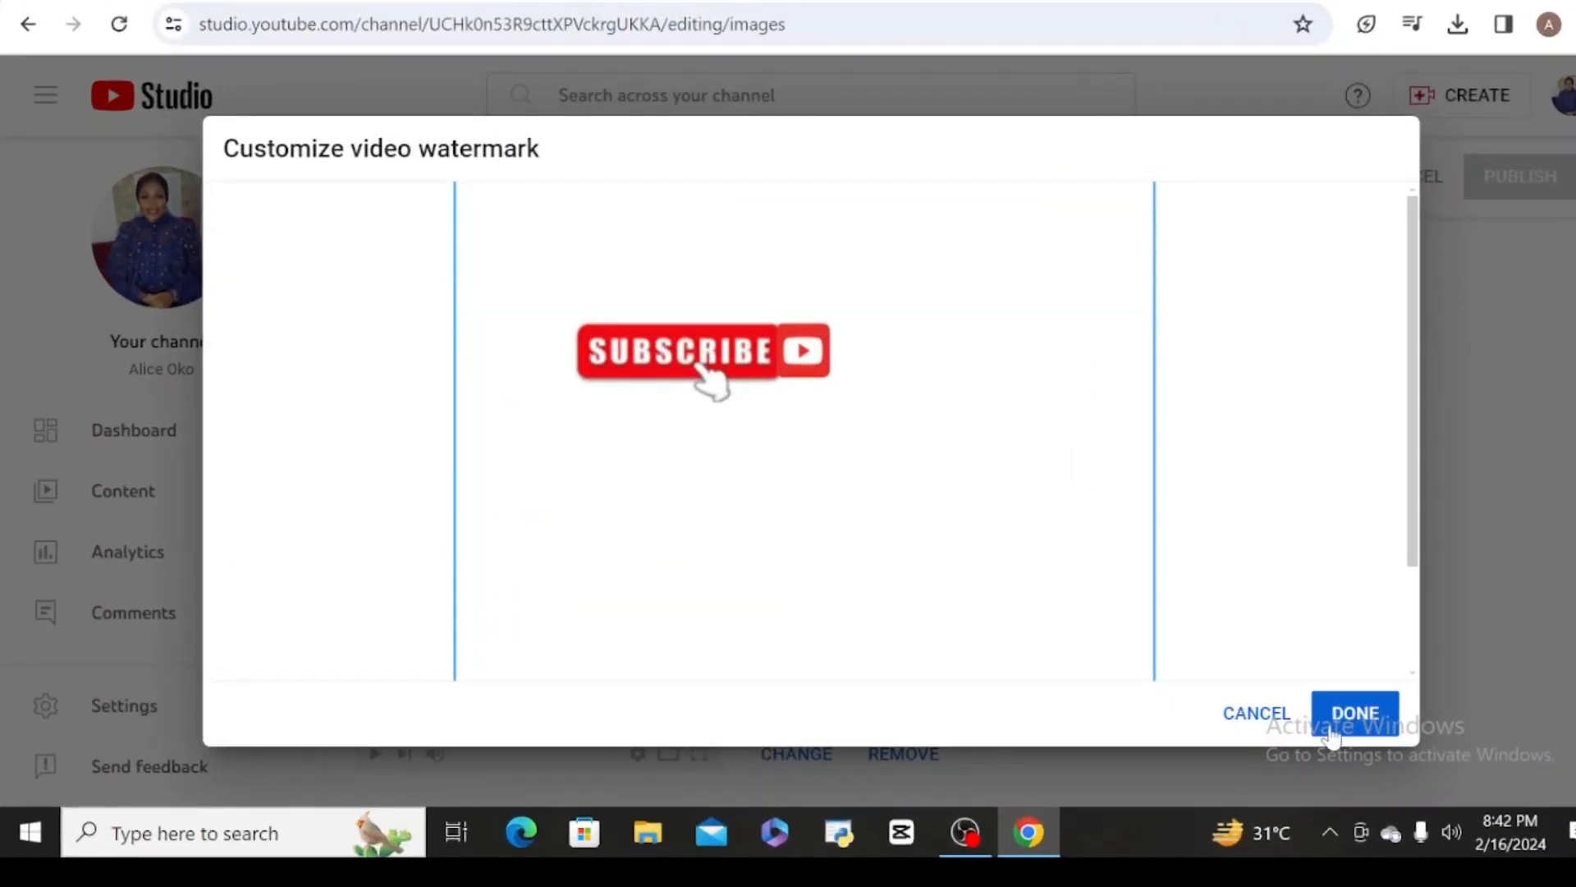
left_click(1357, 716)
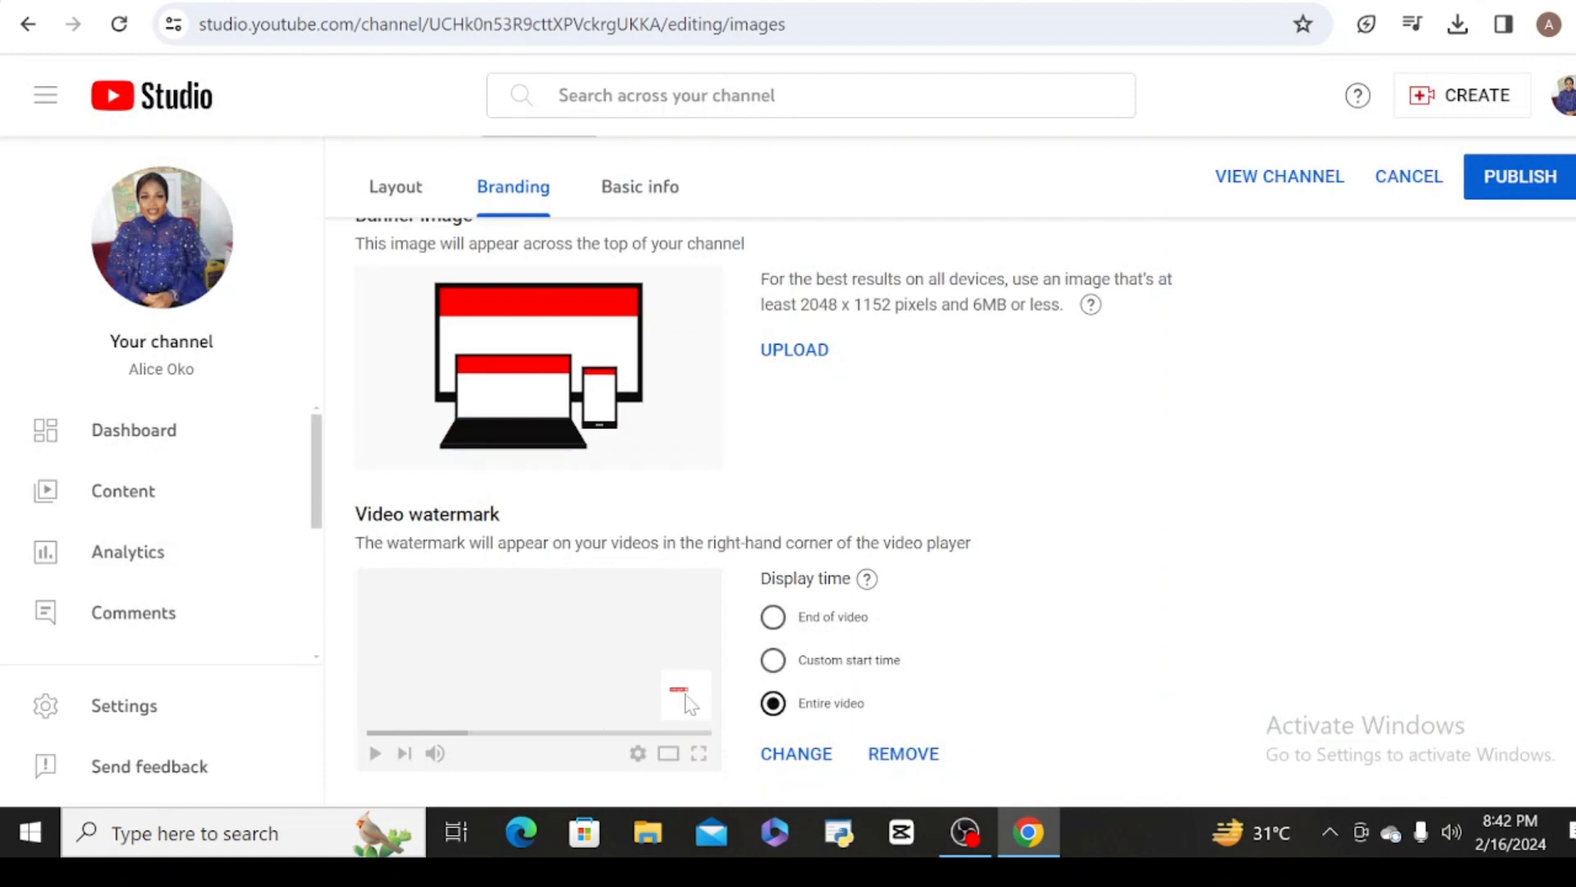
left_click(950, 850)
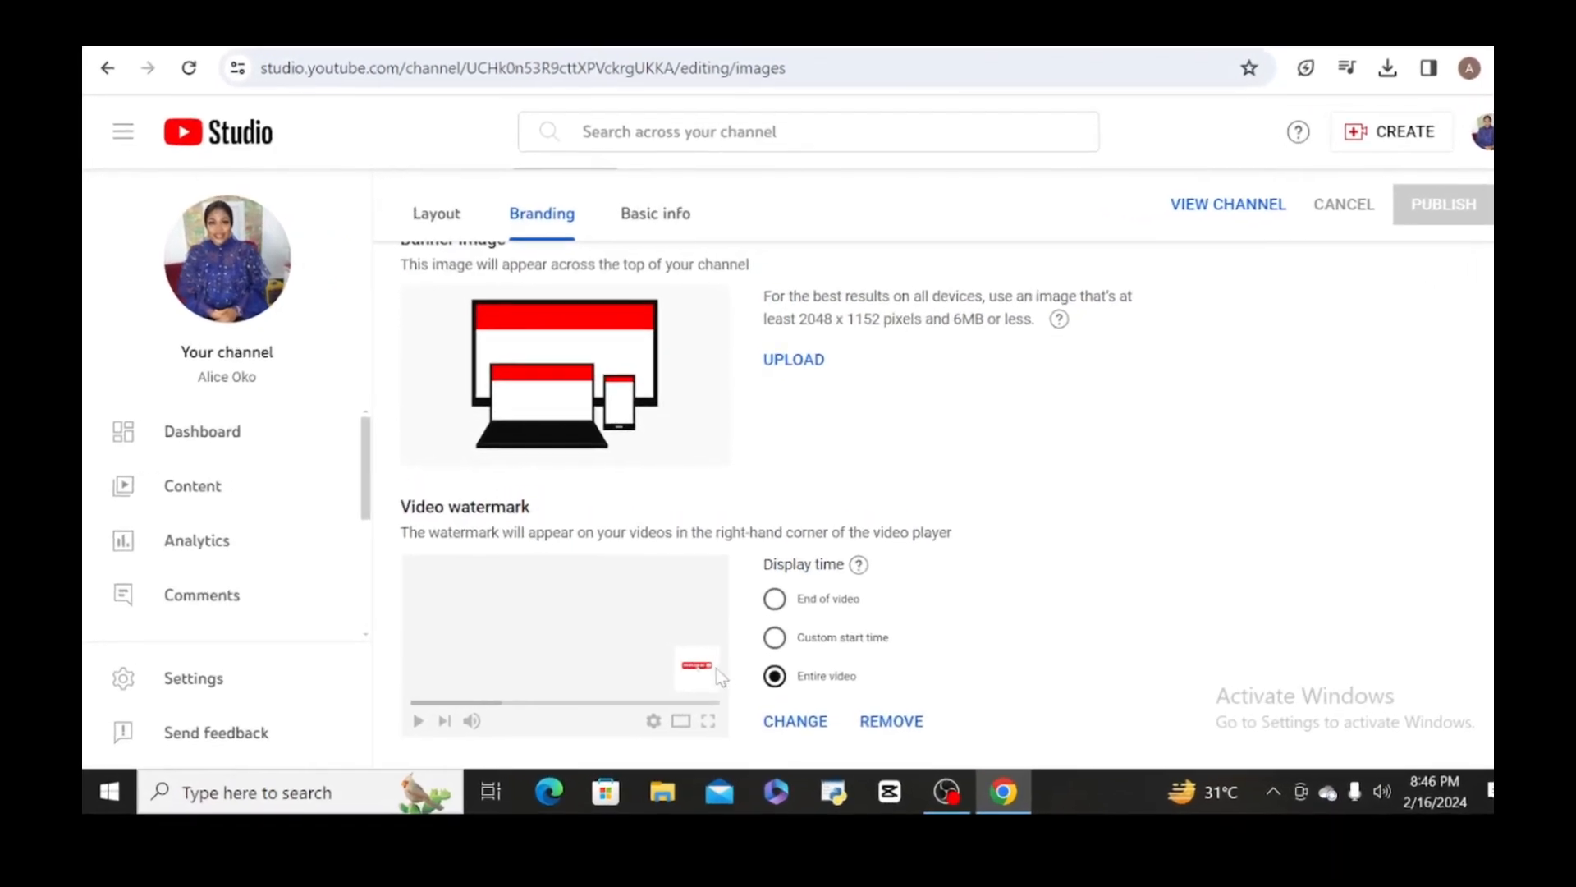
- Replace the video watermark with the "Untitled design (1)" image from Downloads, accepting the default crop
left_click(805, 757)
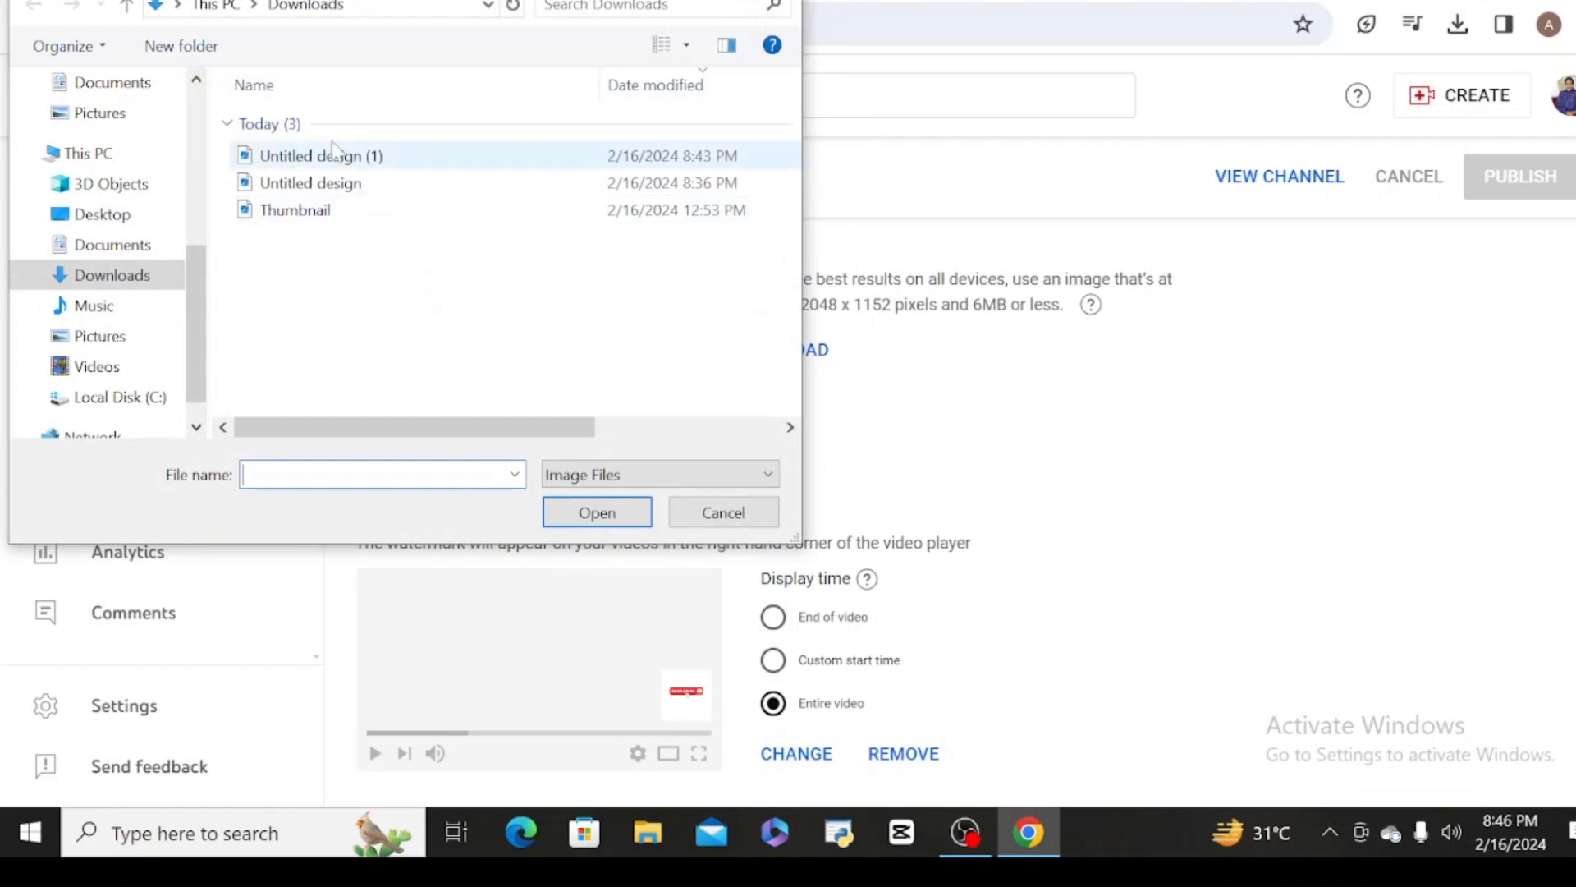
left_click(342, 158)
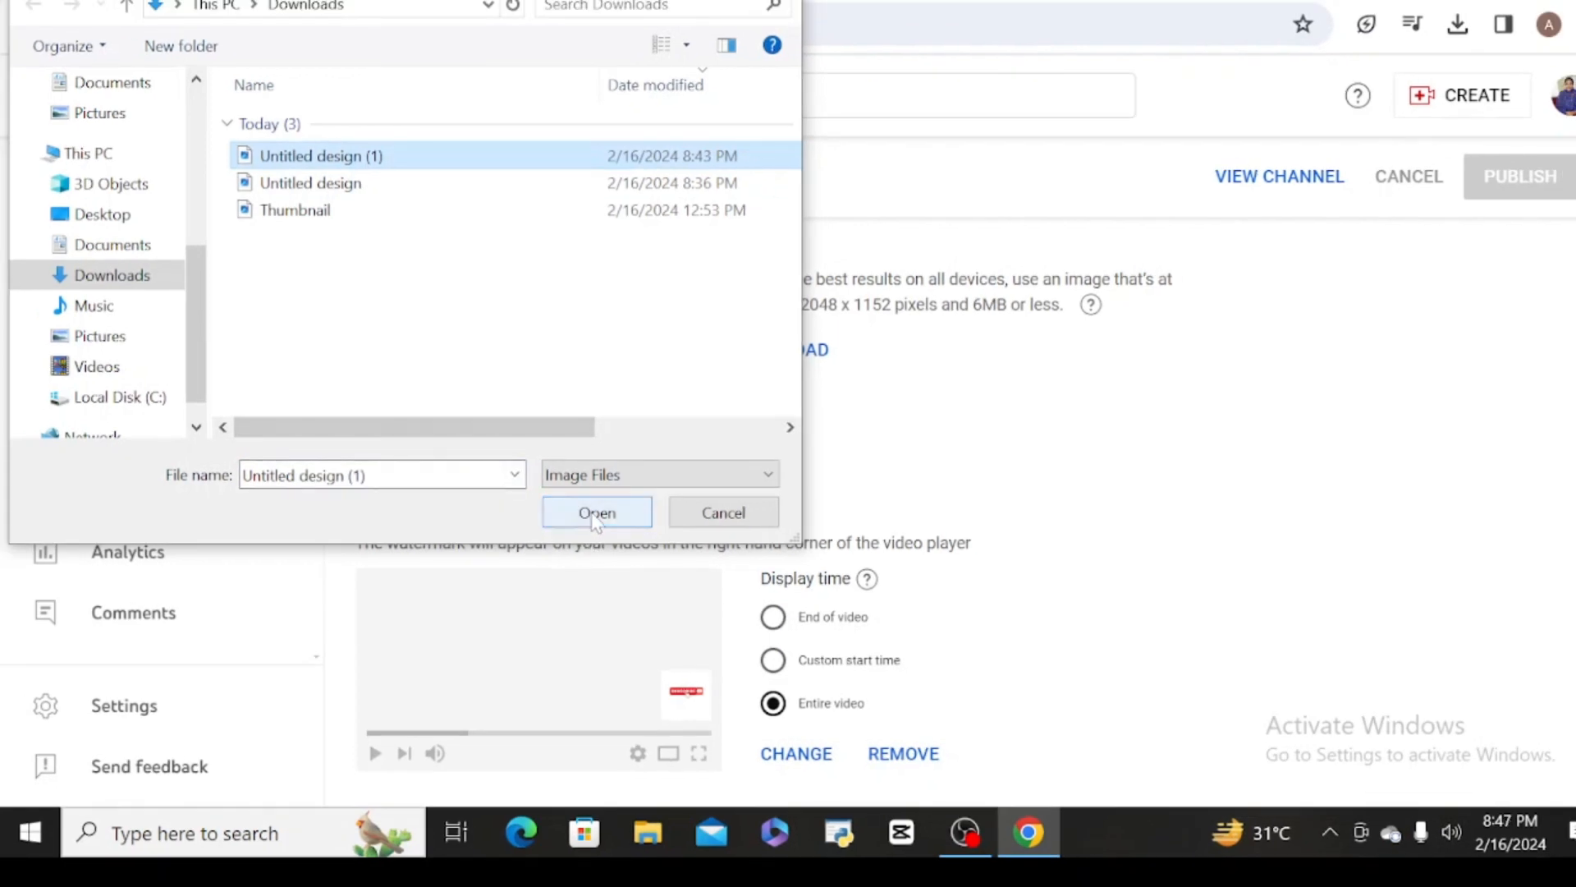
left_click(594, 515)
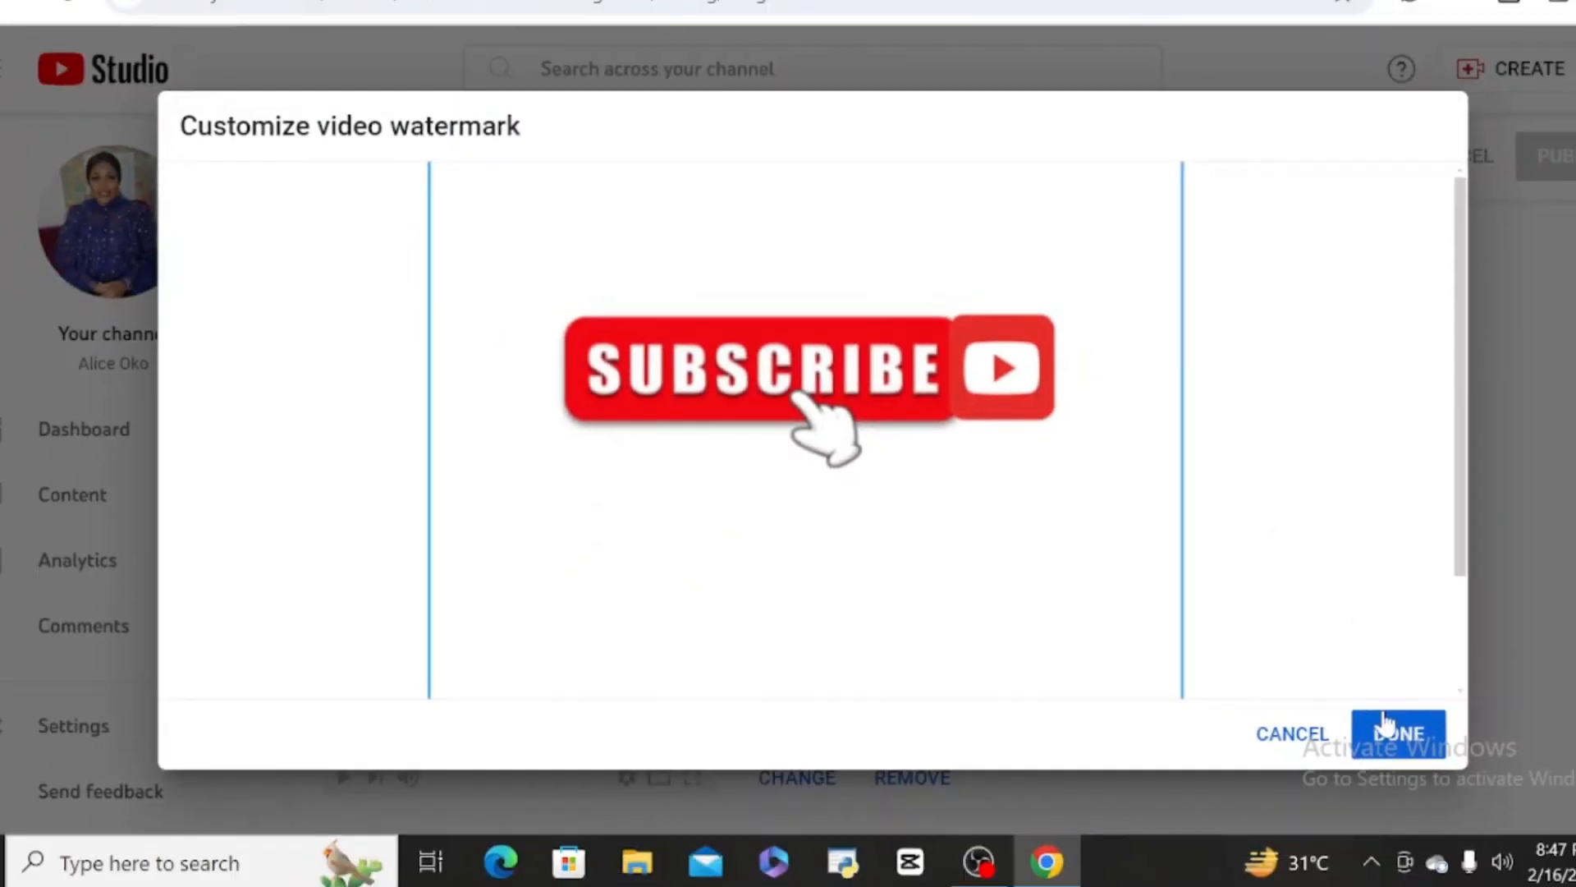
left_click(1474, 772)
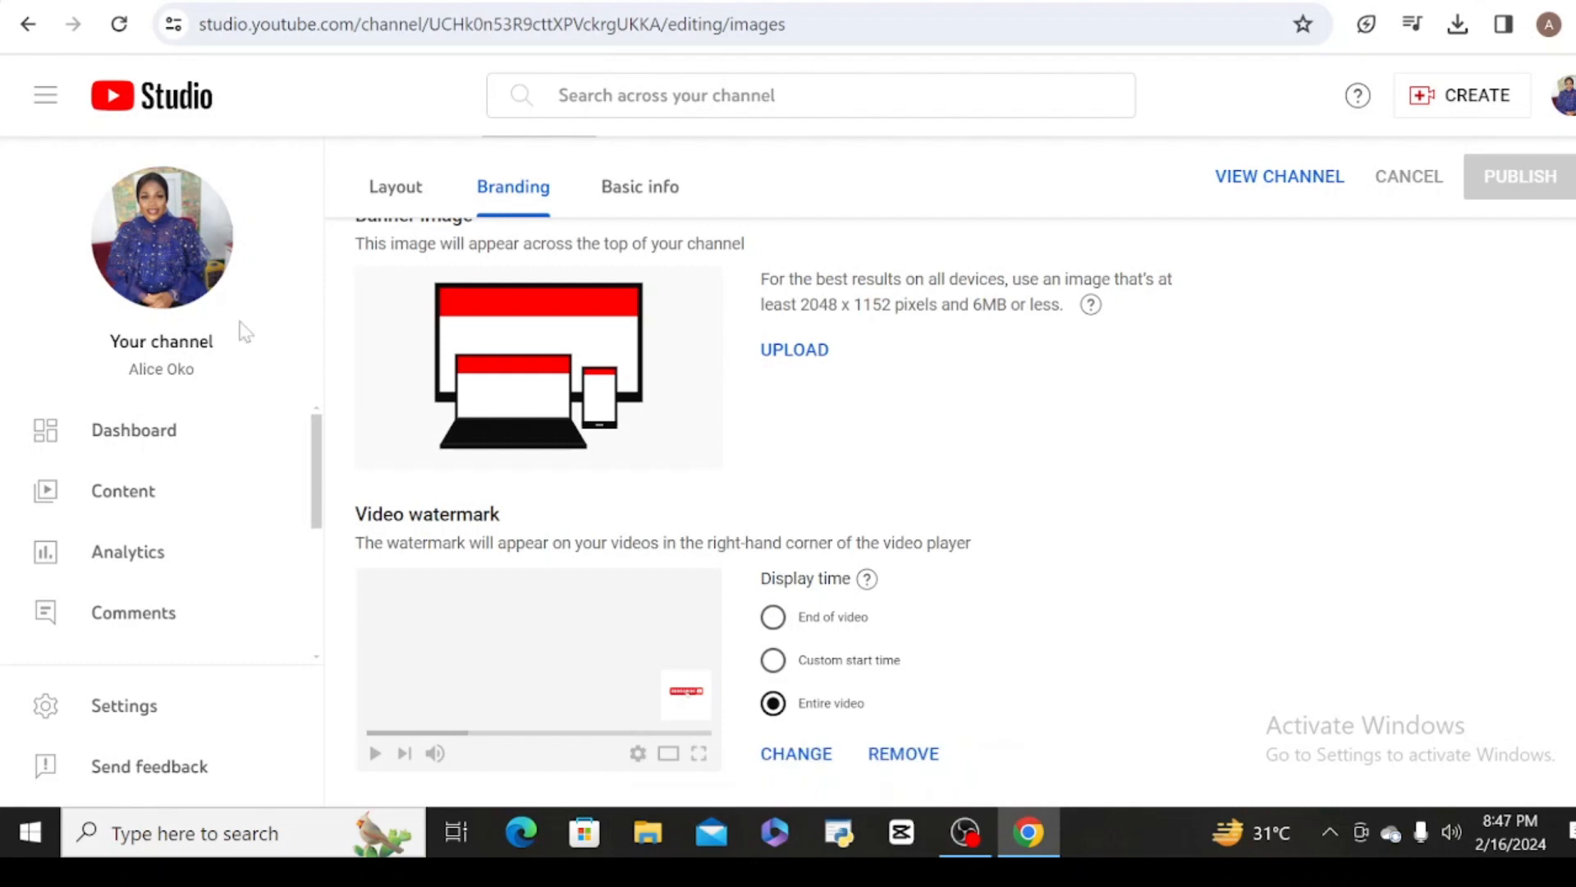
- Open the channel page and the video "FROM CLASSROOM TO CONTENT CREATION" to check the subscribe watermark on the player
left_click(162, 291)
scroll(788, 452, "down", 2)
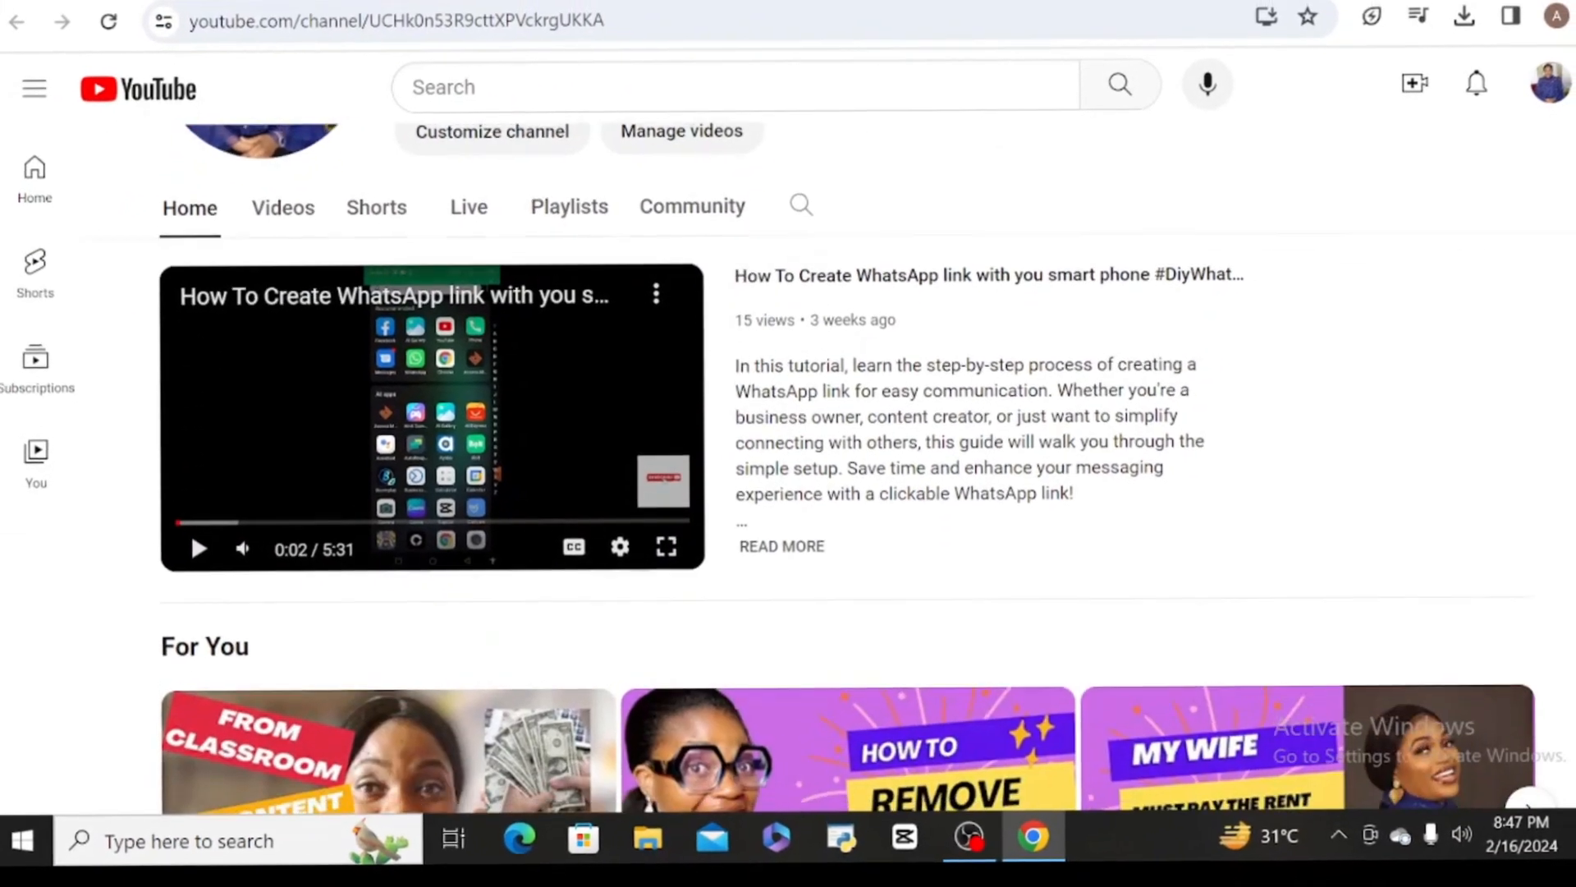
scroll(788, 452, "down", 4)
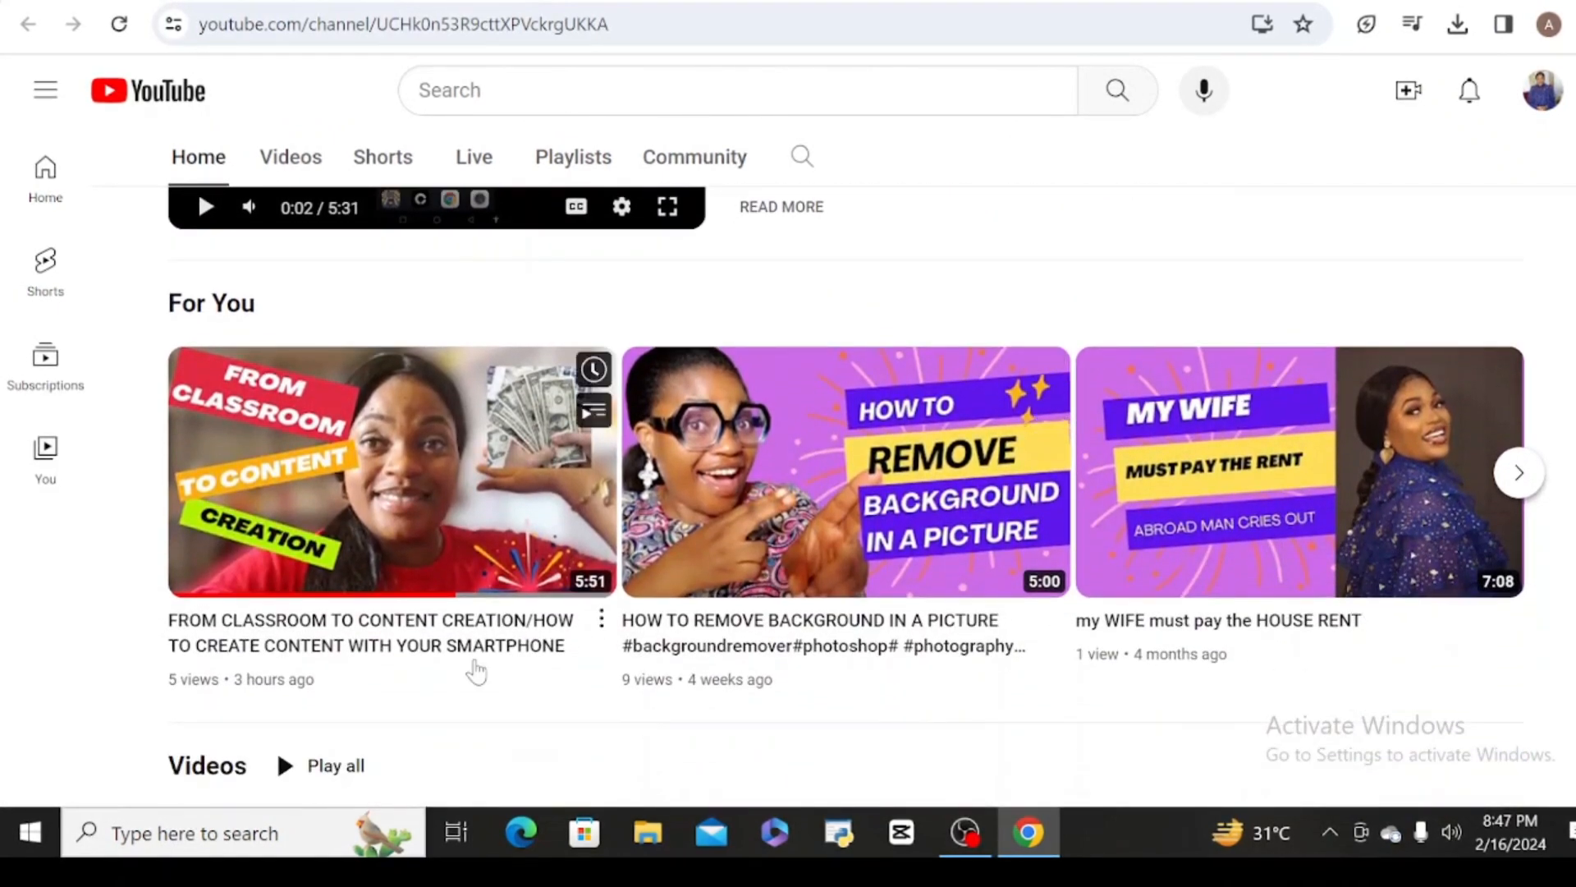
mouse_move(282, 585)
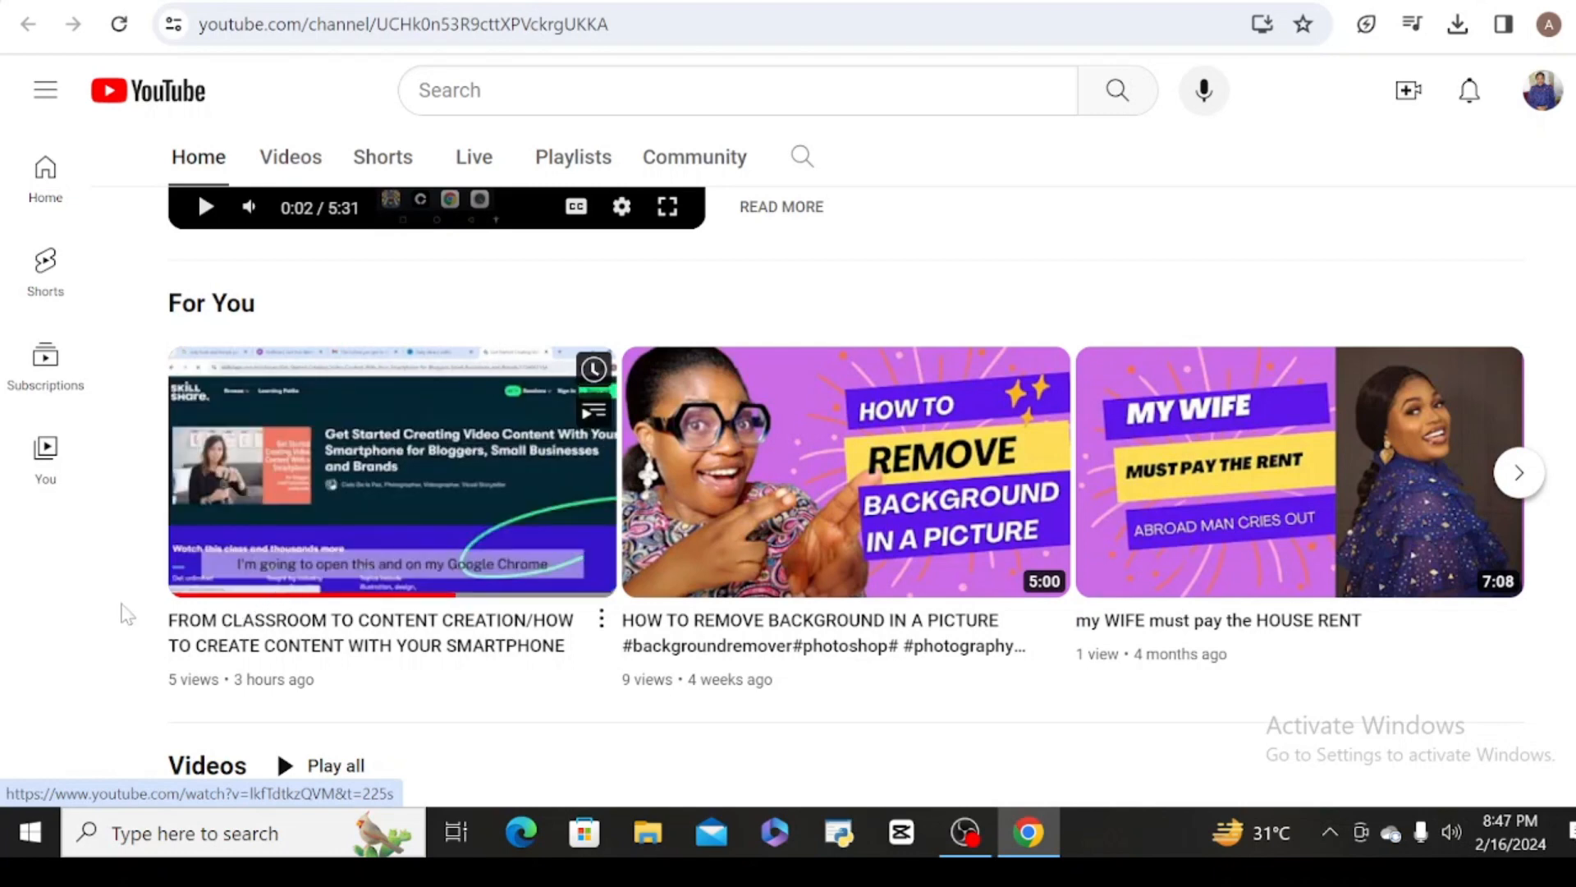
left_click(351, 509)
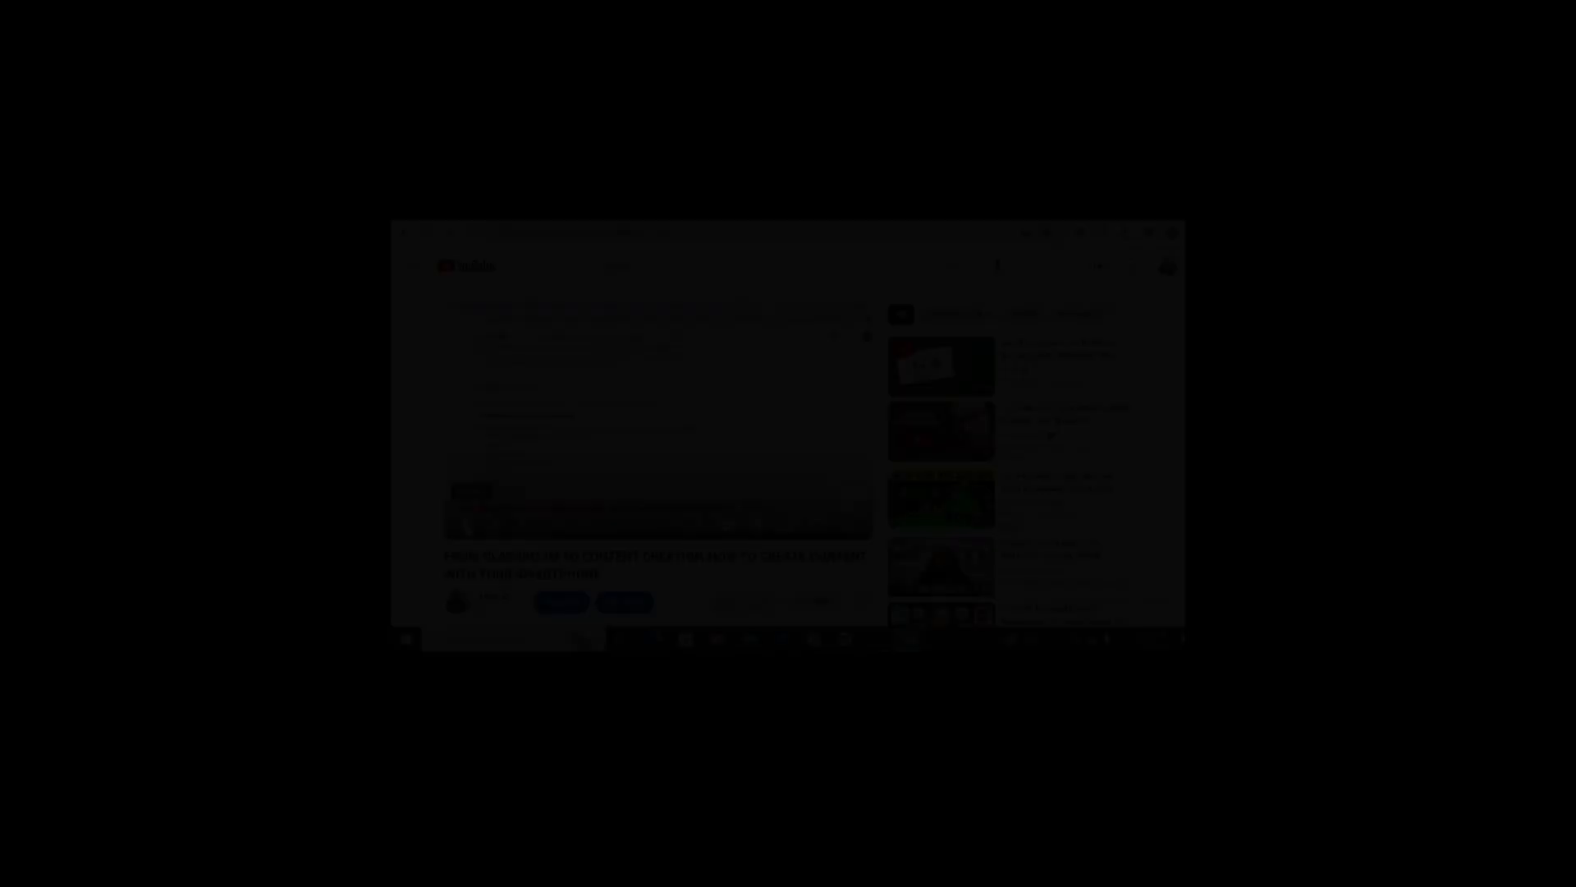
left_click(150, 609)
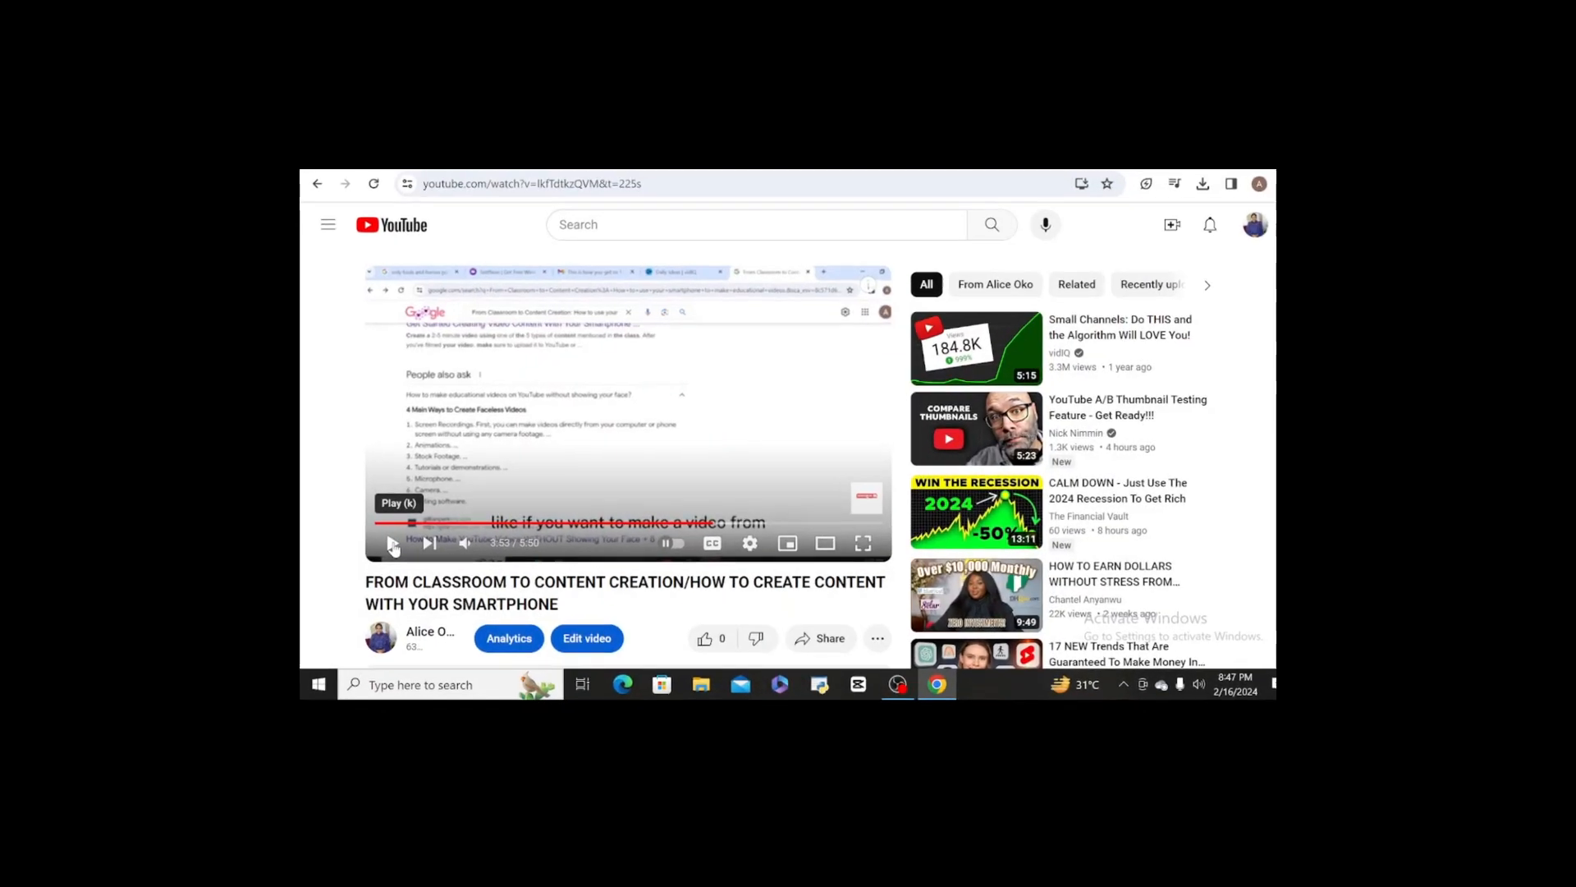